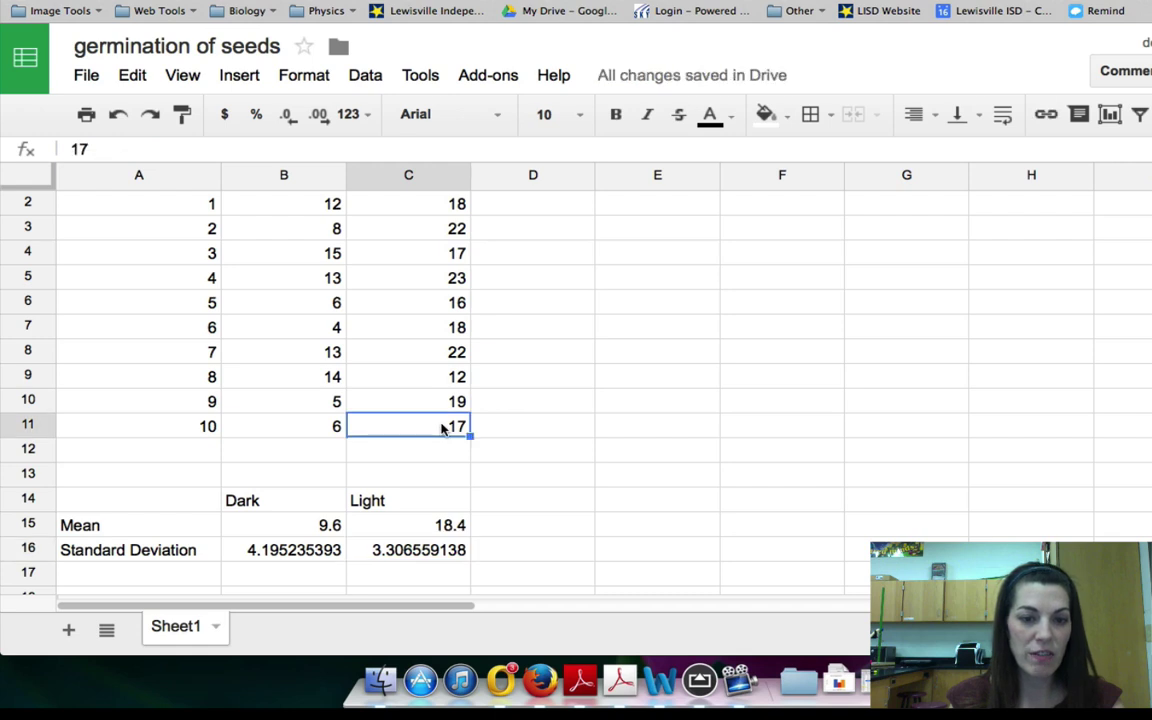
Step: Label cell A17, directly below Standard Deviation, as SEM
click(414, 552)
click(88, 574)
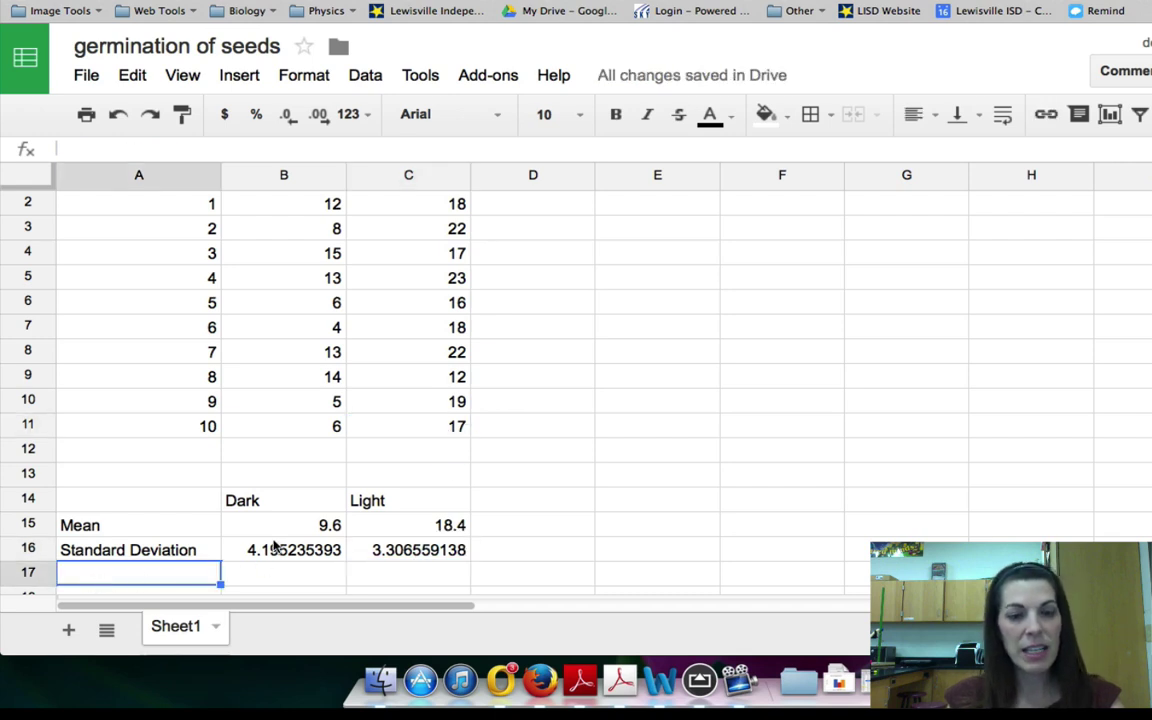
click(532, 350)
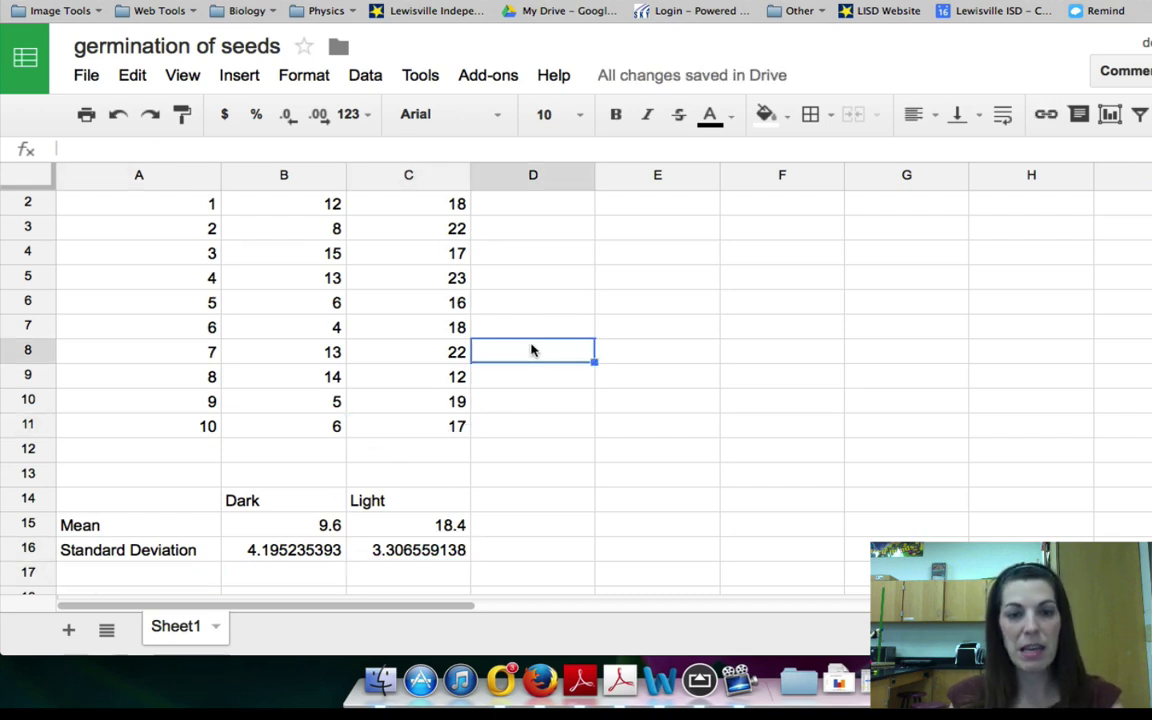
click(147, 576)
text(S)
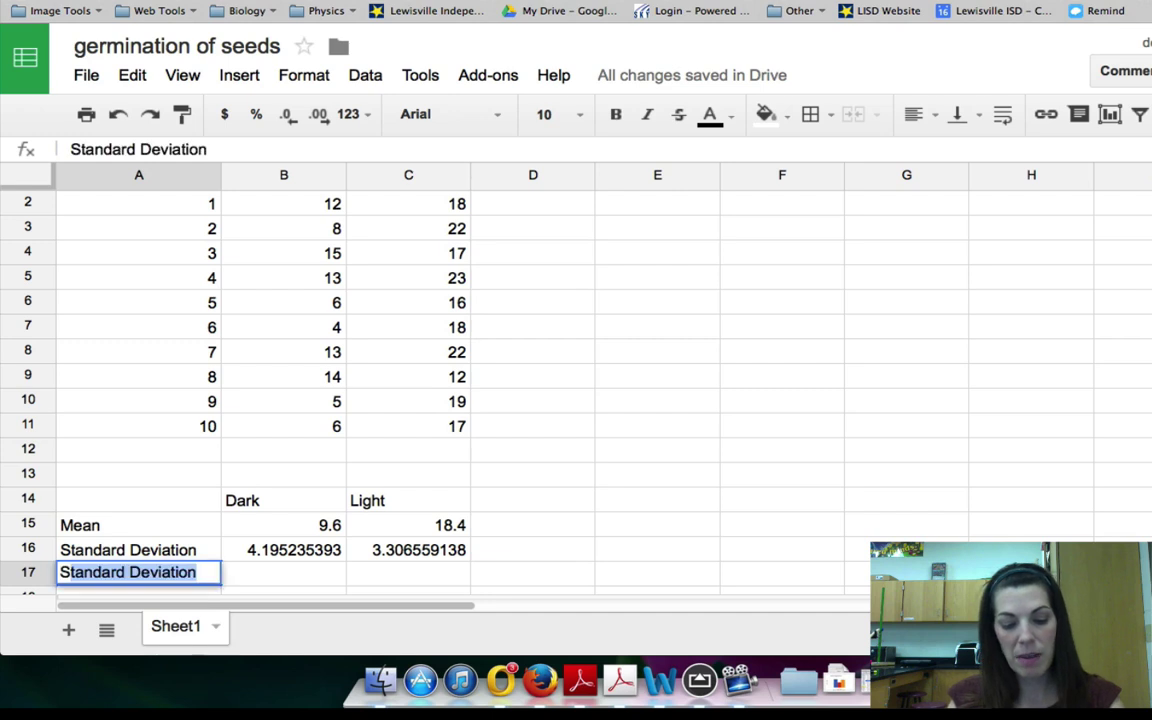
text(EM)
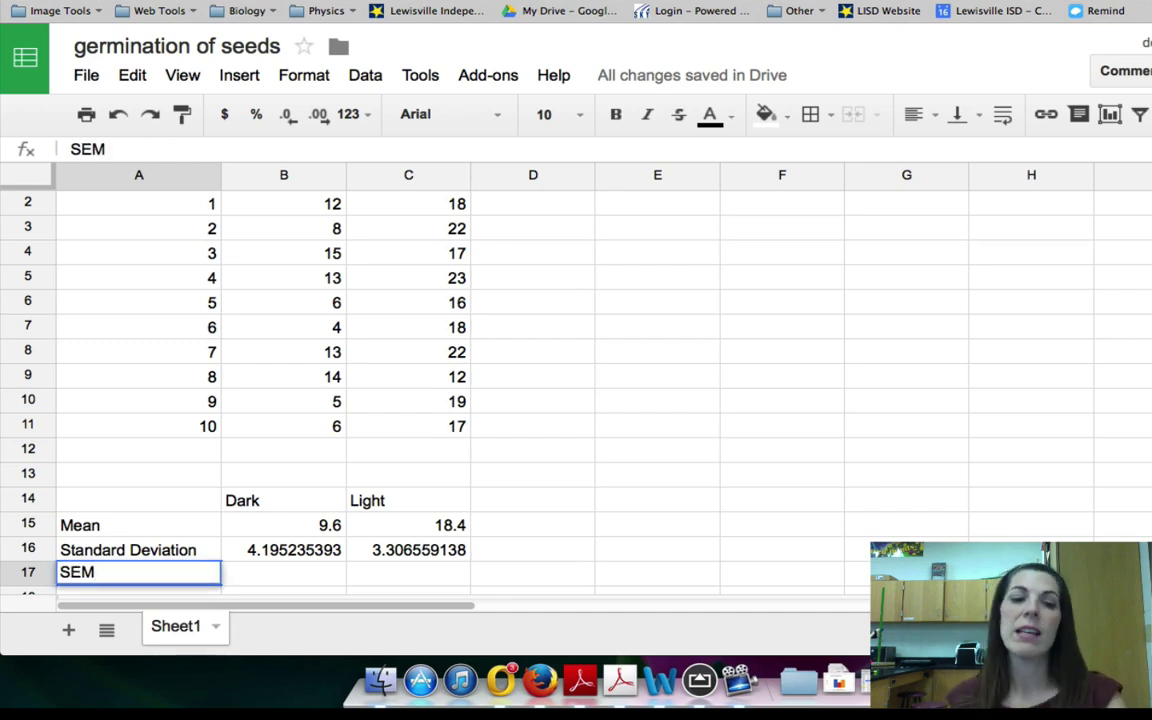
click(242, 575)
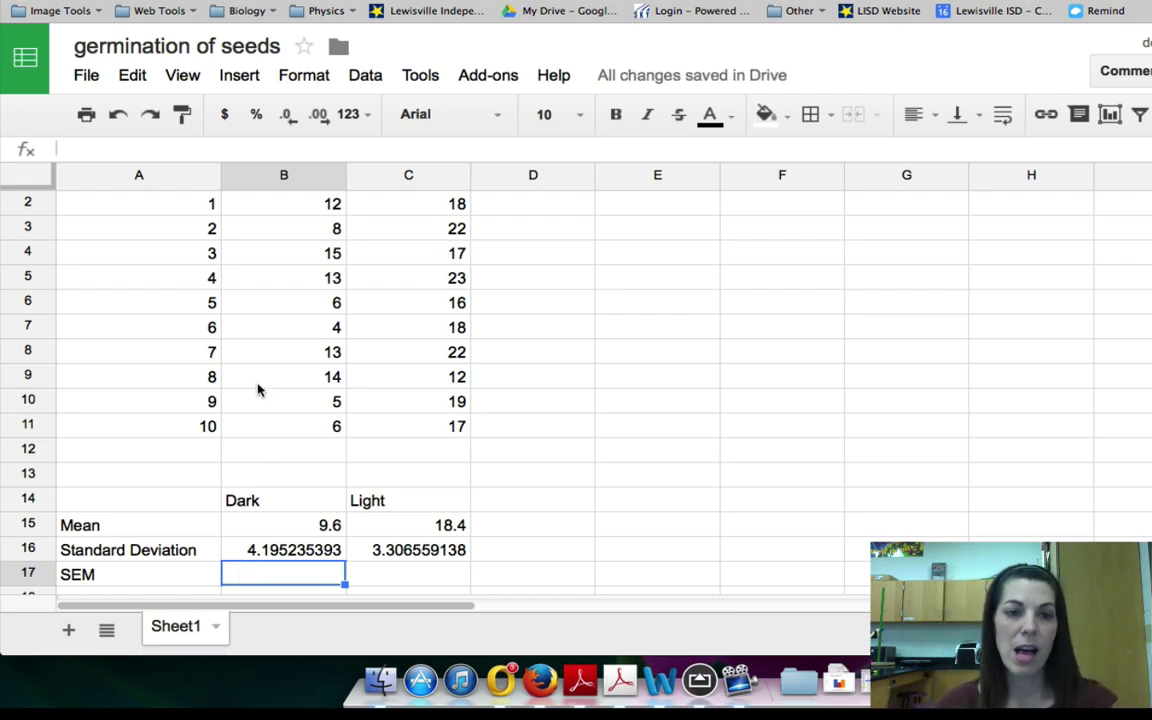
Step: Examine the Dark sample values in B2:B11 to establish the sample size, and the Dark standard deviation in B16
scroll(1113, 271, down, 5)
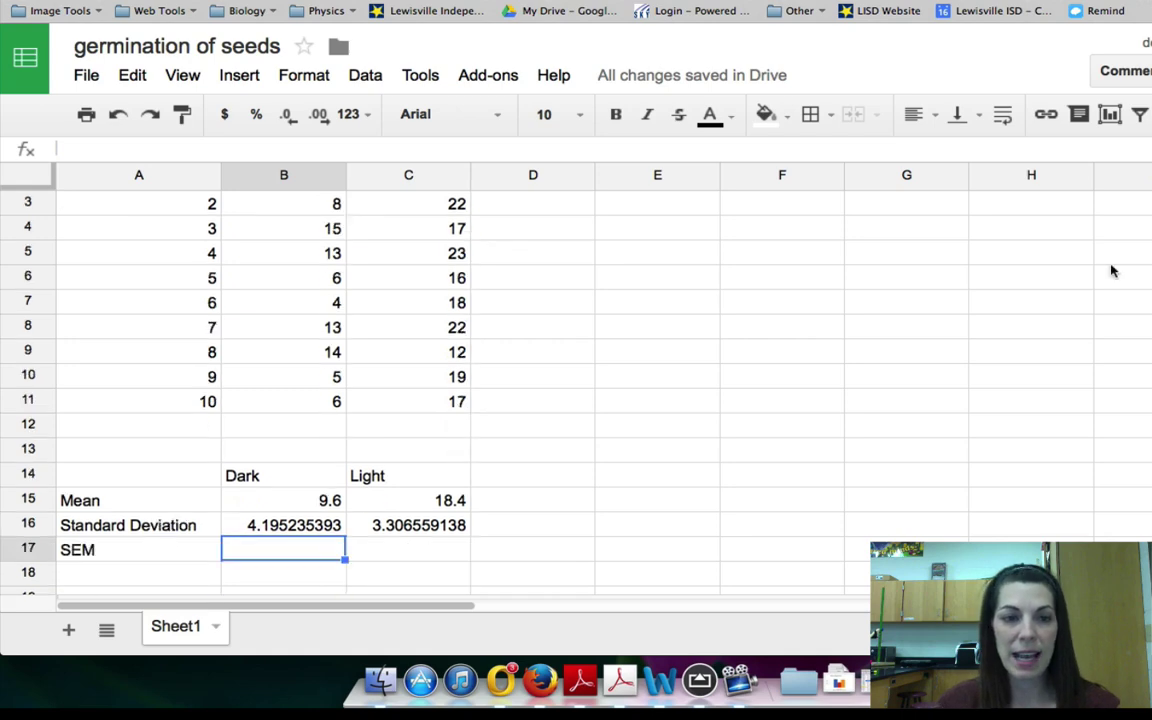
scroll(1113, 271, up, 5)
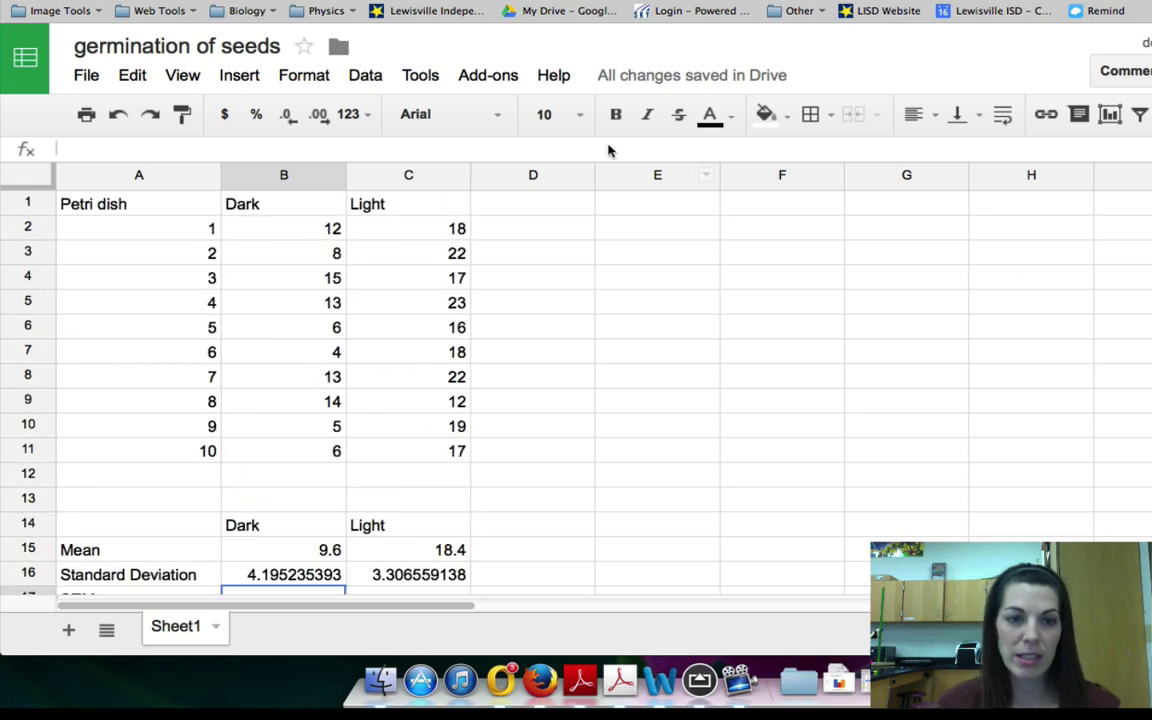
click(323, 229)
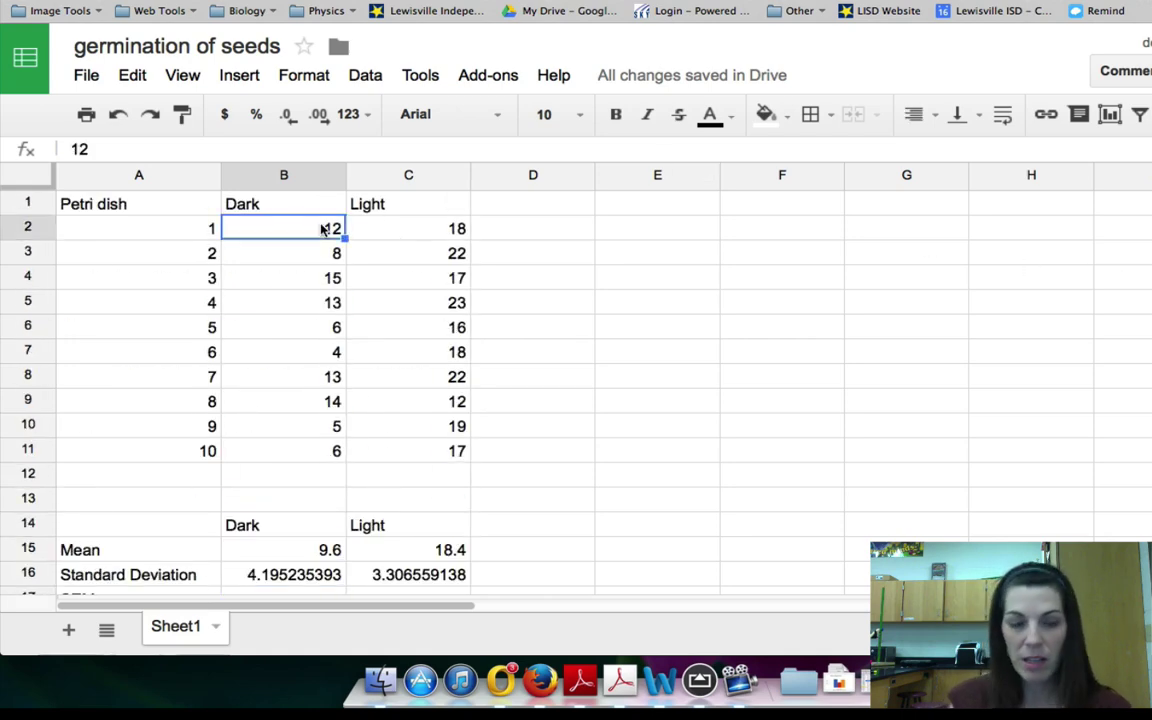
key(Down)
key(Down)
key(Down)
key(Down)
key(Down)
key(Down)
key(Down)
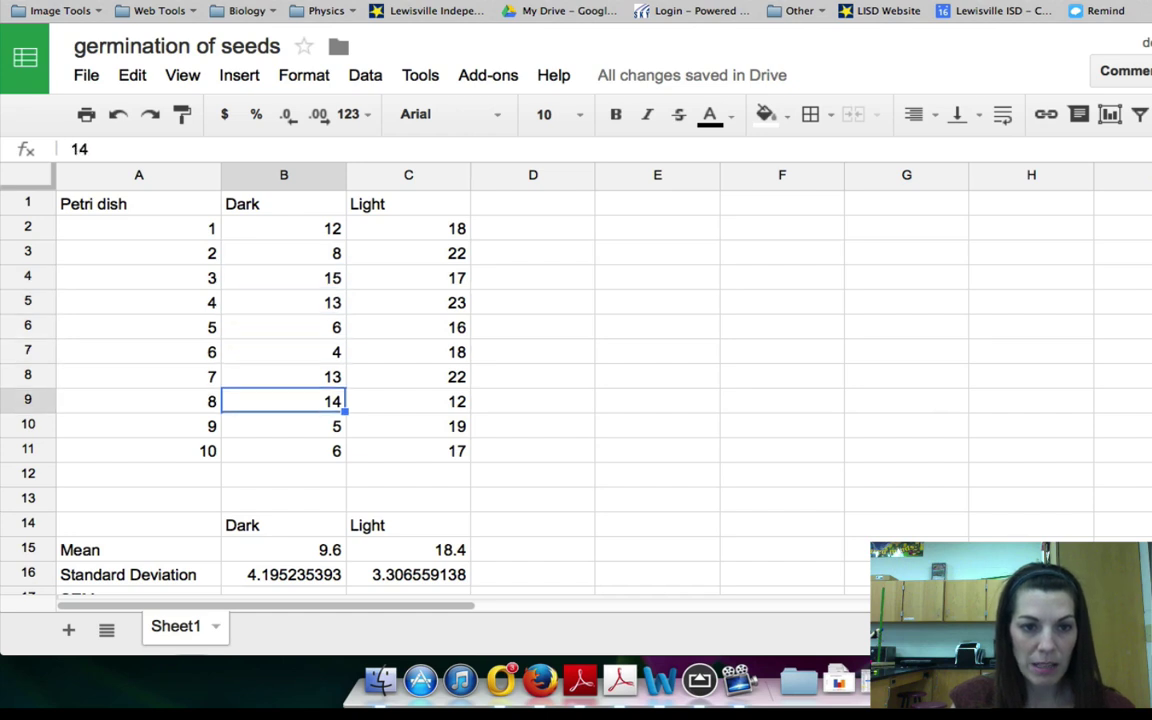
key(Down)
key(Down)
key(Up)
key(Up)
key(Up)
key(Up)
key(Up)
key(Up)
key(Up)
key(Up)
key(Up)
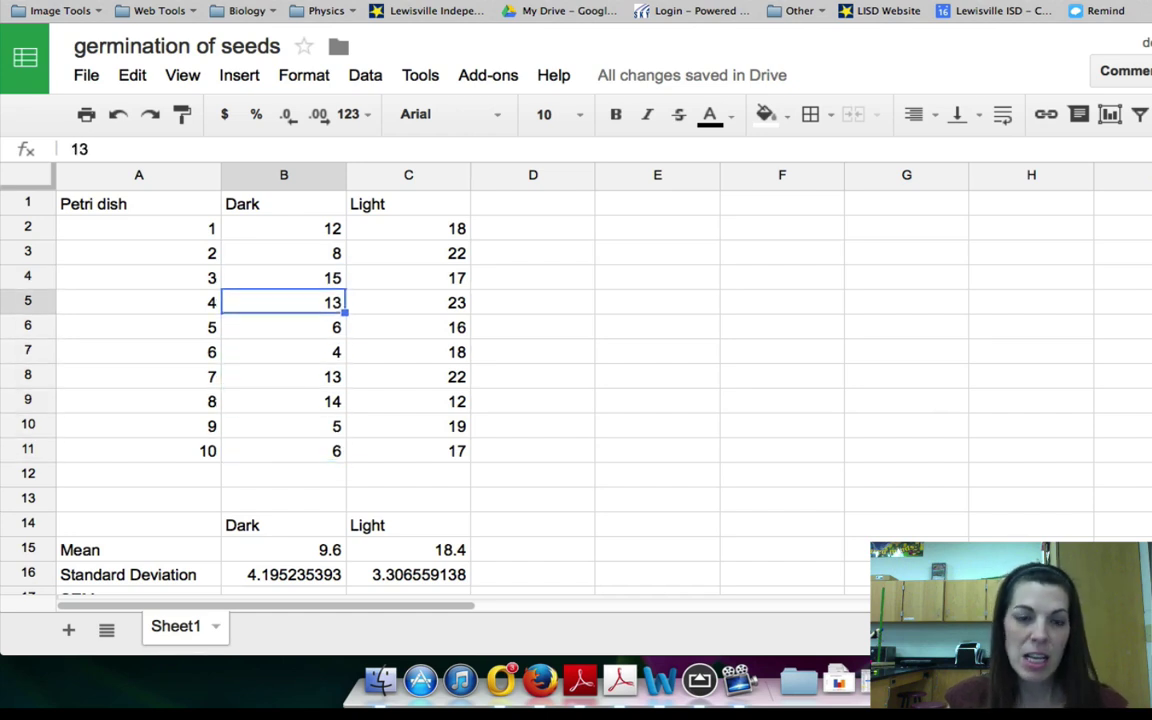
click(270, 578)
scroll(405, 518, down, 1)
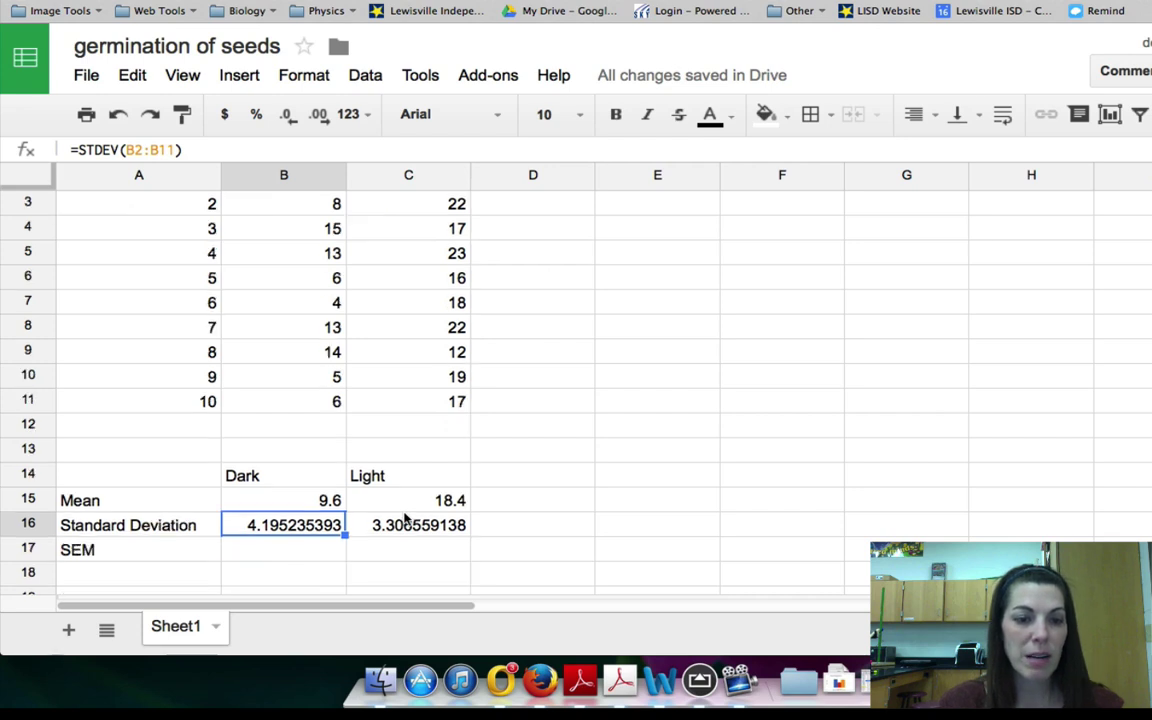
Step: Calculate the Dark SEM in B17 with the formula =B16/SQRT(10)
click(313, 551)
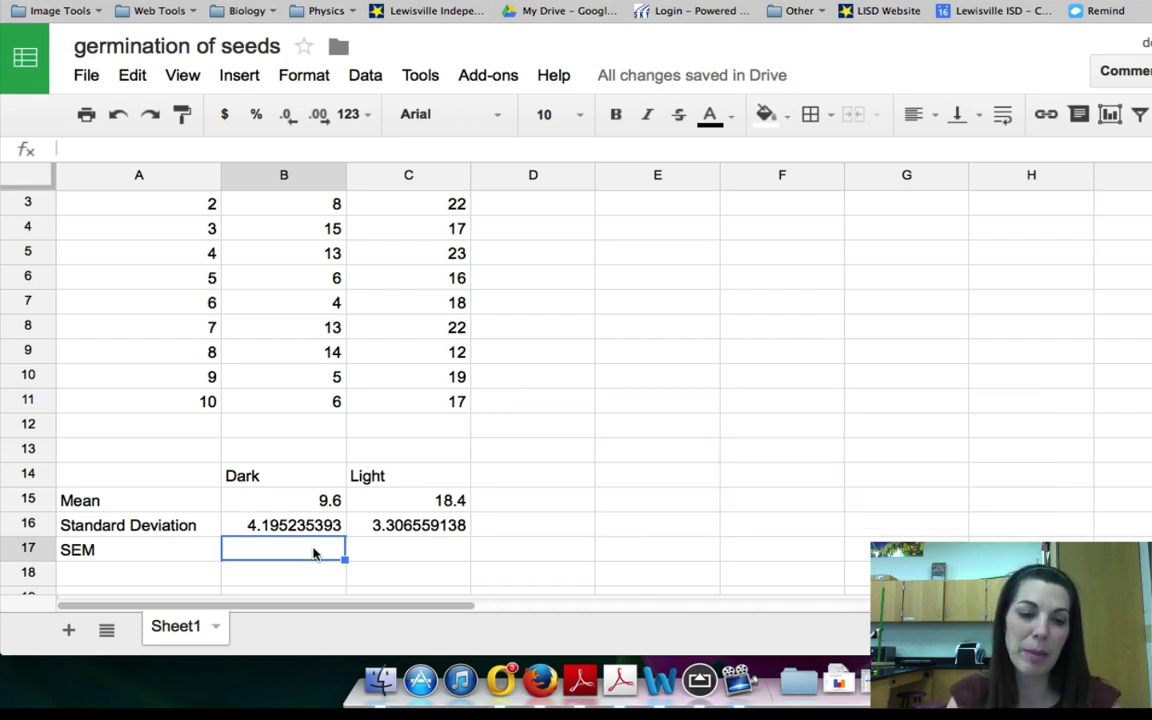
text(=)
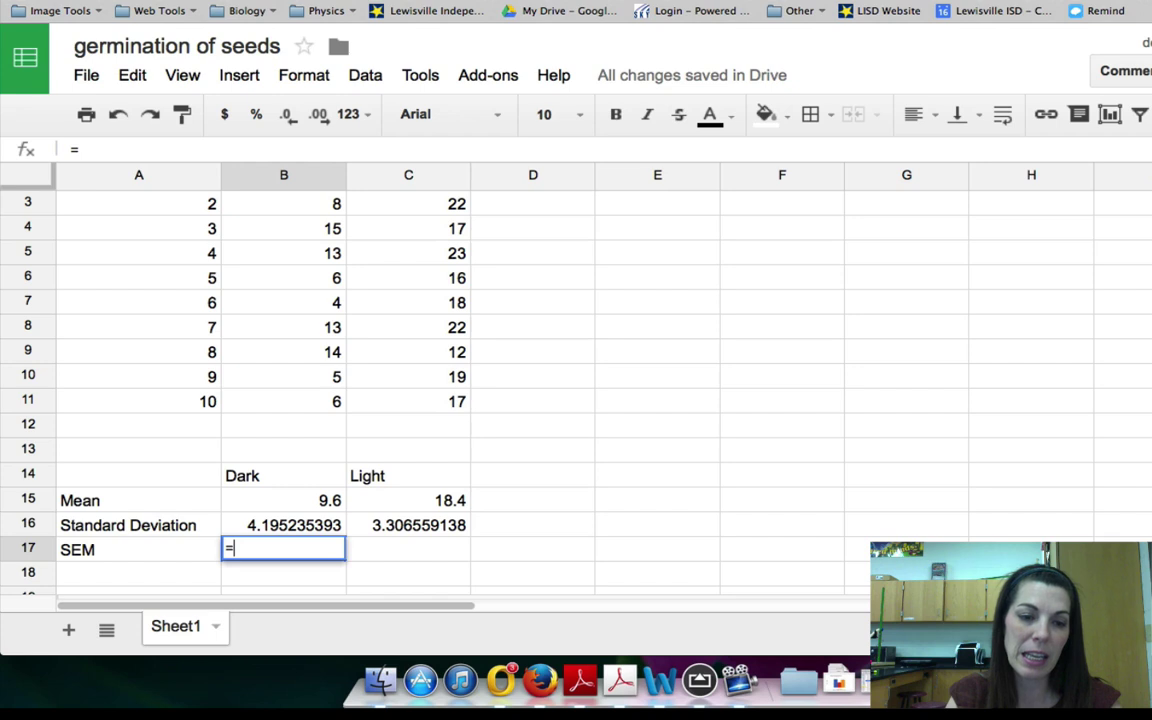
click(311, 527)
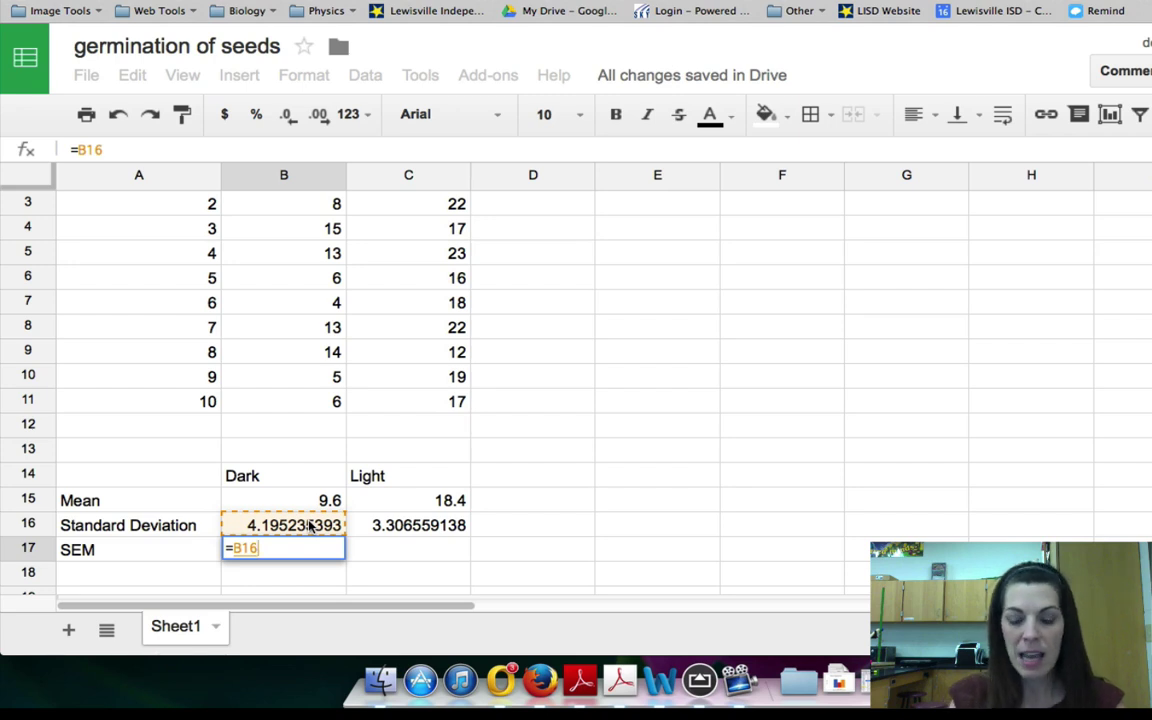
text(/)
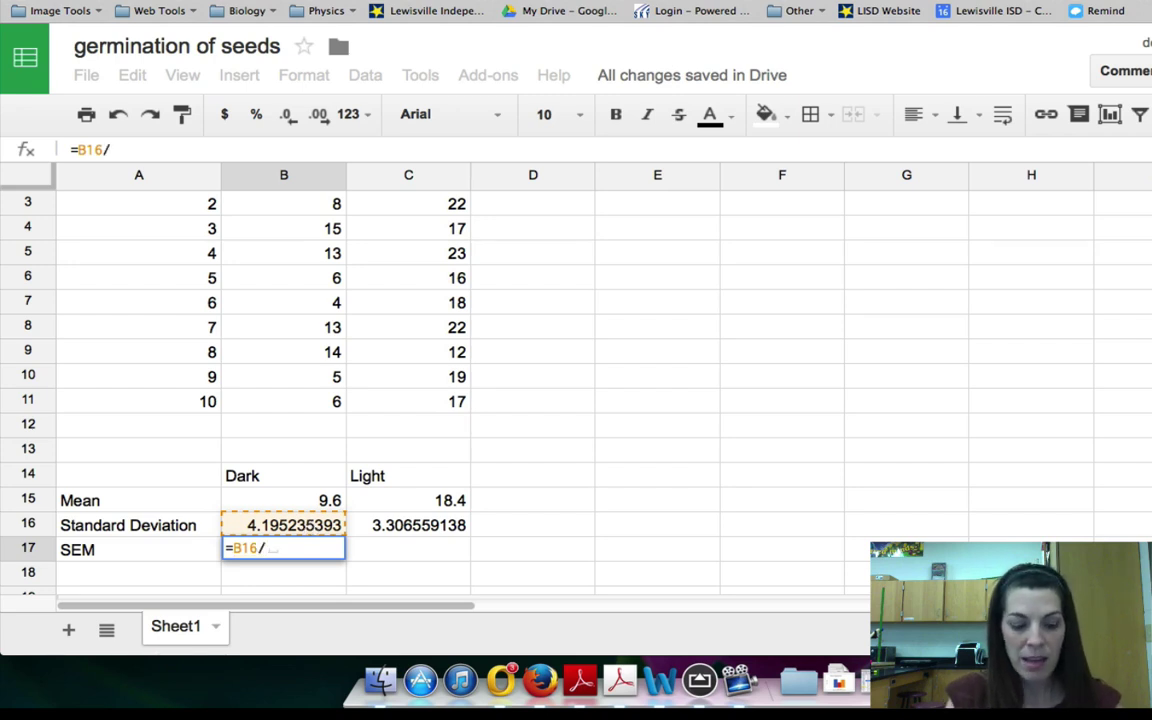
text(sq)
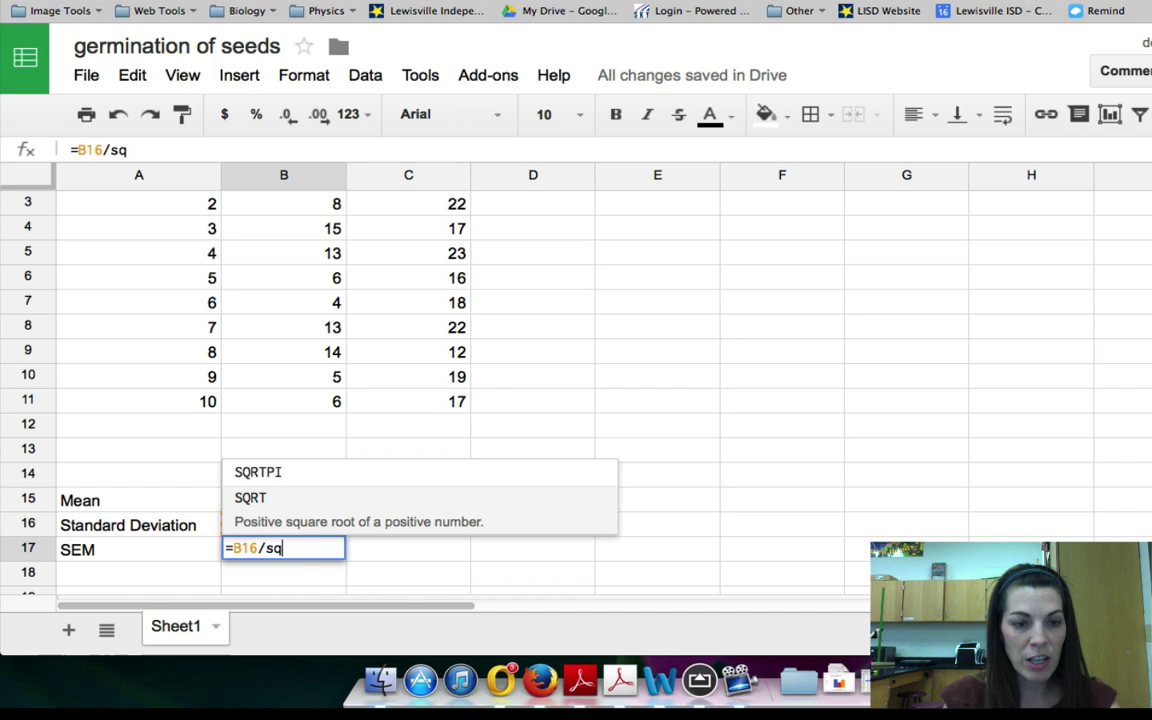
click(283, 498)
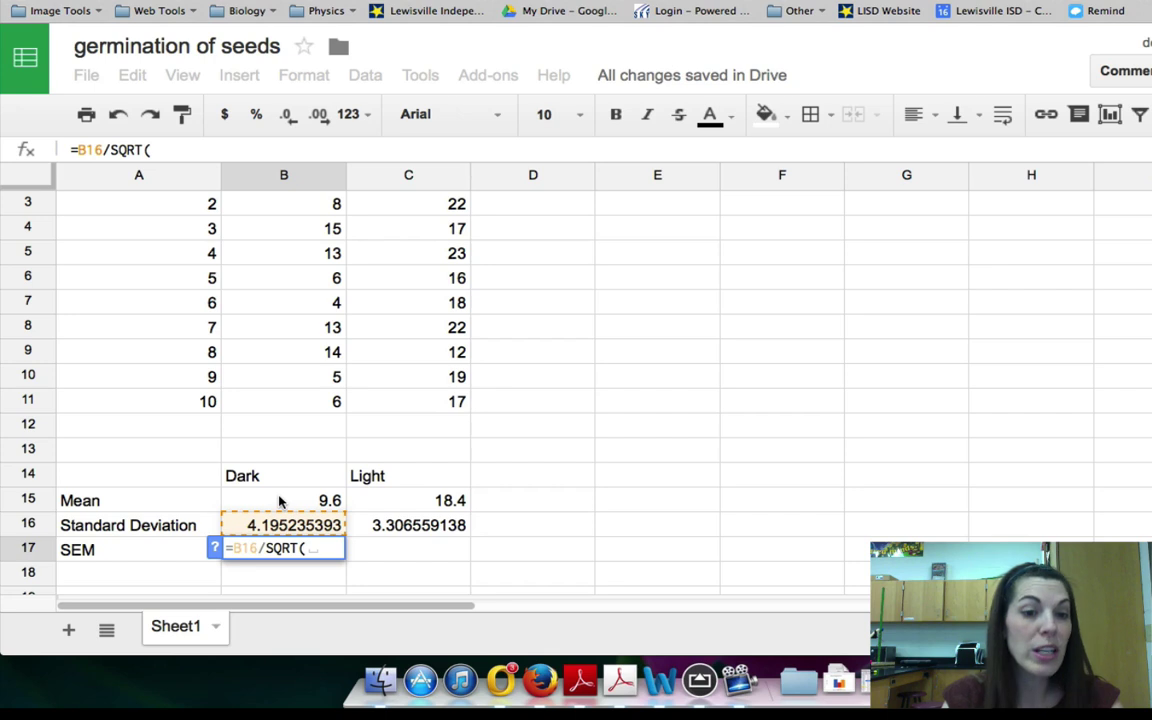
text(10)
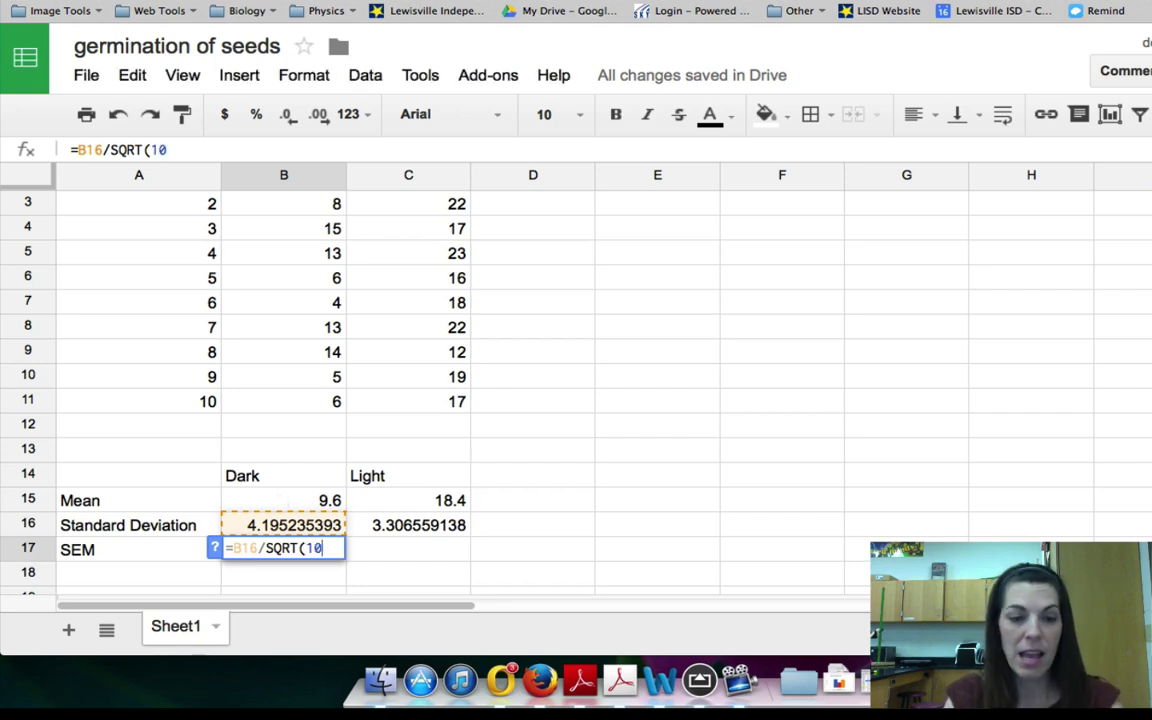
key(BackSpace)
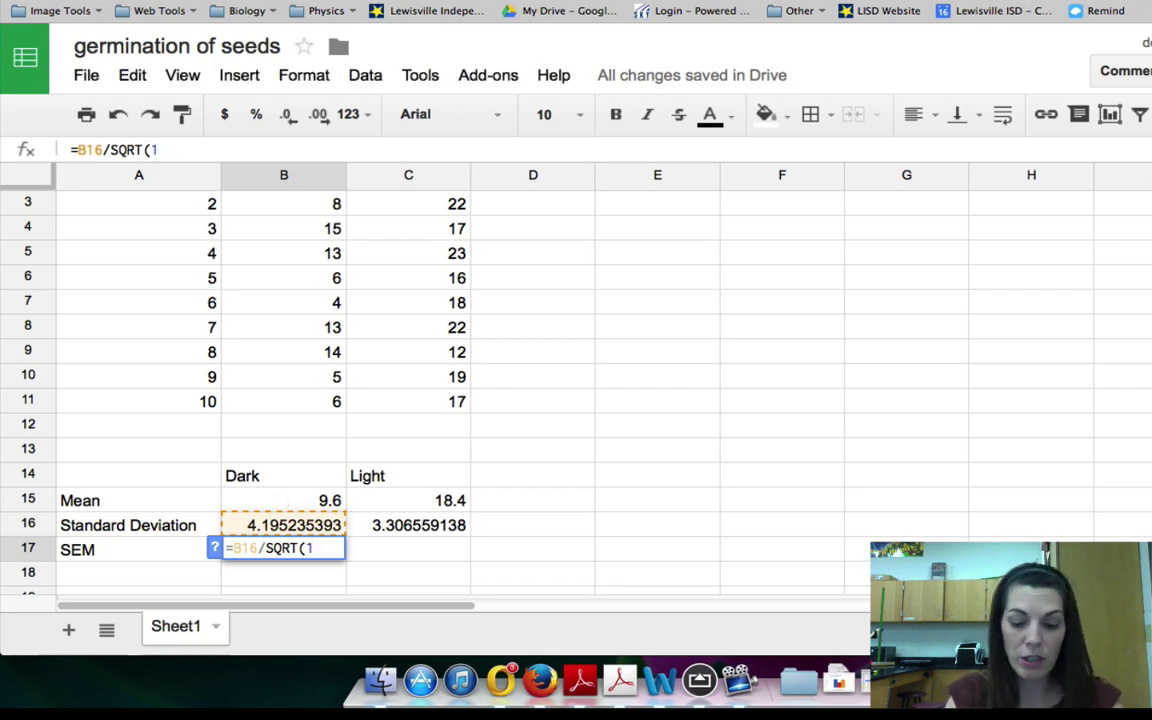
text(0))
key(Return)
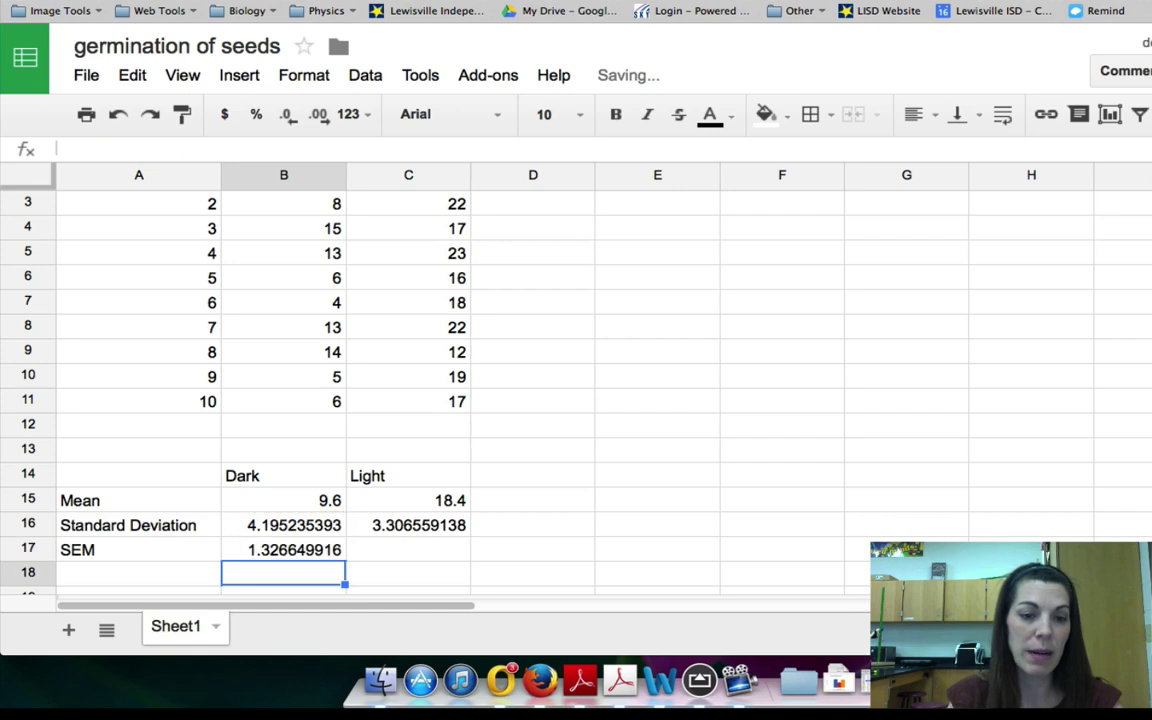
Step: Begin the Light SEM formula in C17 as =C16/SQRT(, referencing only the Light standard deviation
scroll(327, 568, up, 1)
scroll(327, 568, down, 5)
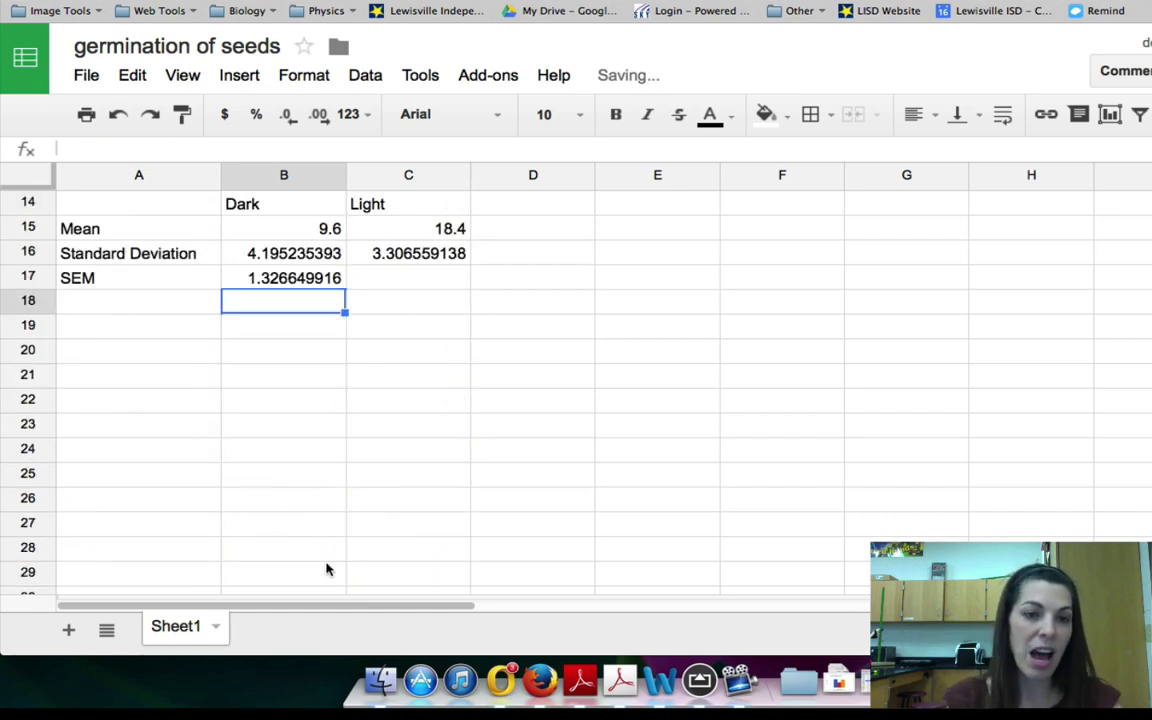
scroll(327, 568, up, 2)
click(375, 405)
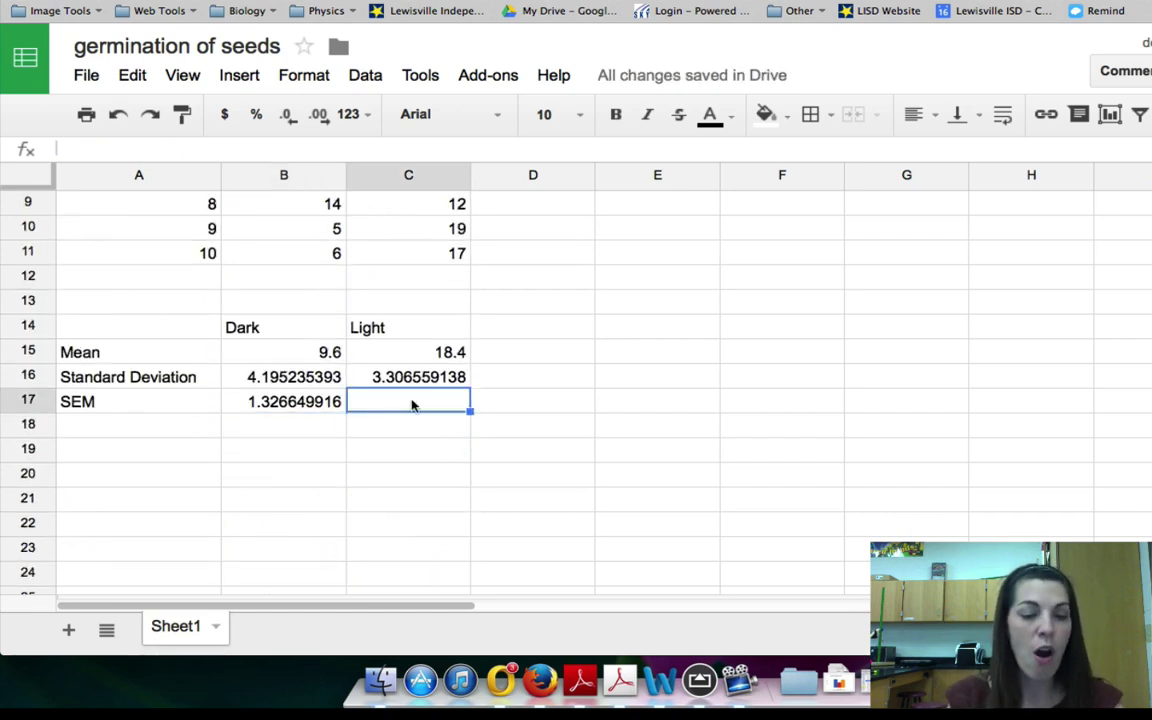
text(=)
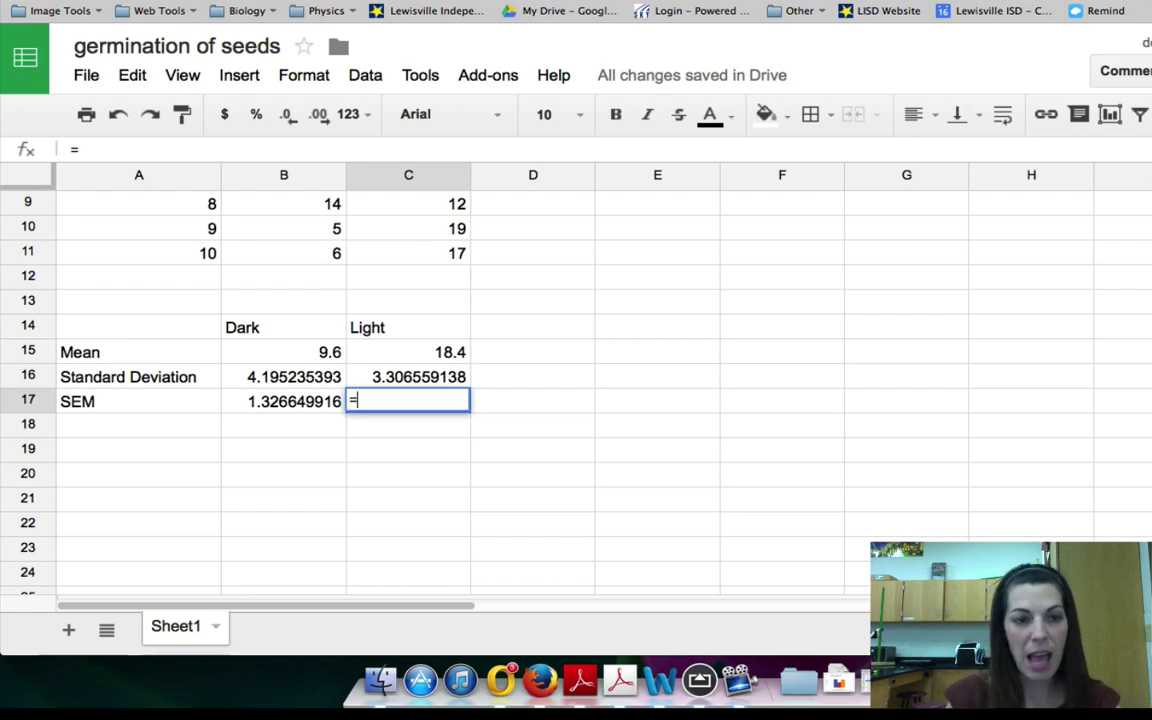
click(383, 380)
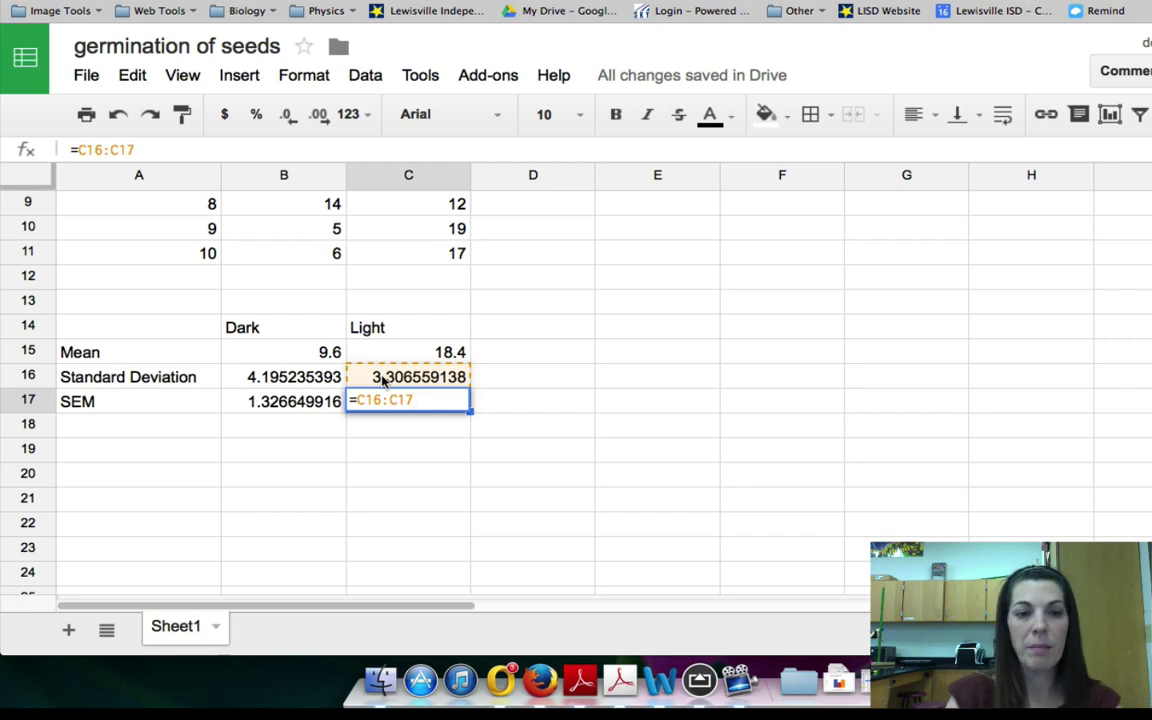
key(BackSpace)
key(BackSpace)
key(BackSpace)
key(BackSpace)
key(BackSpace)
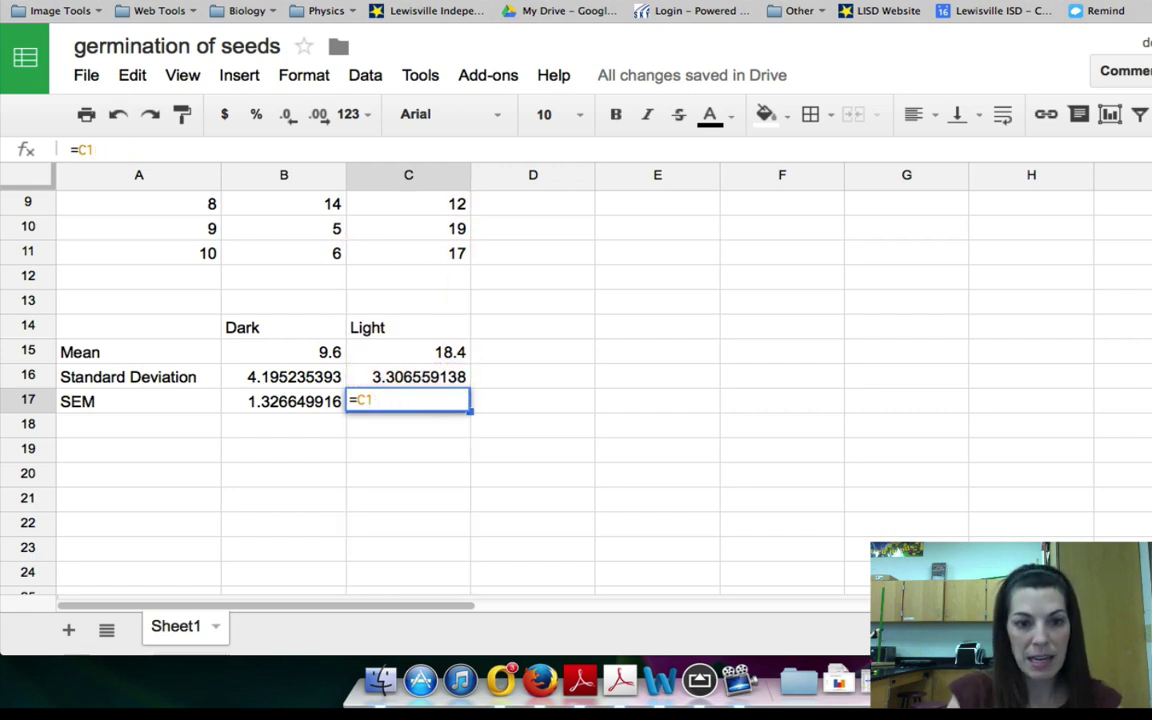
text(6/)
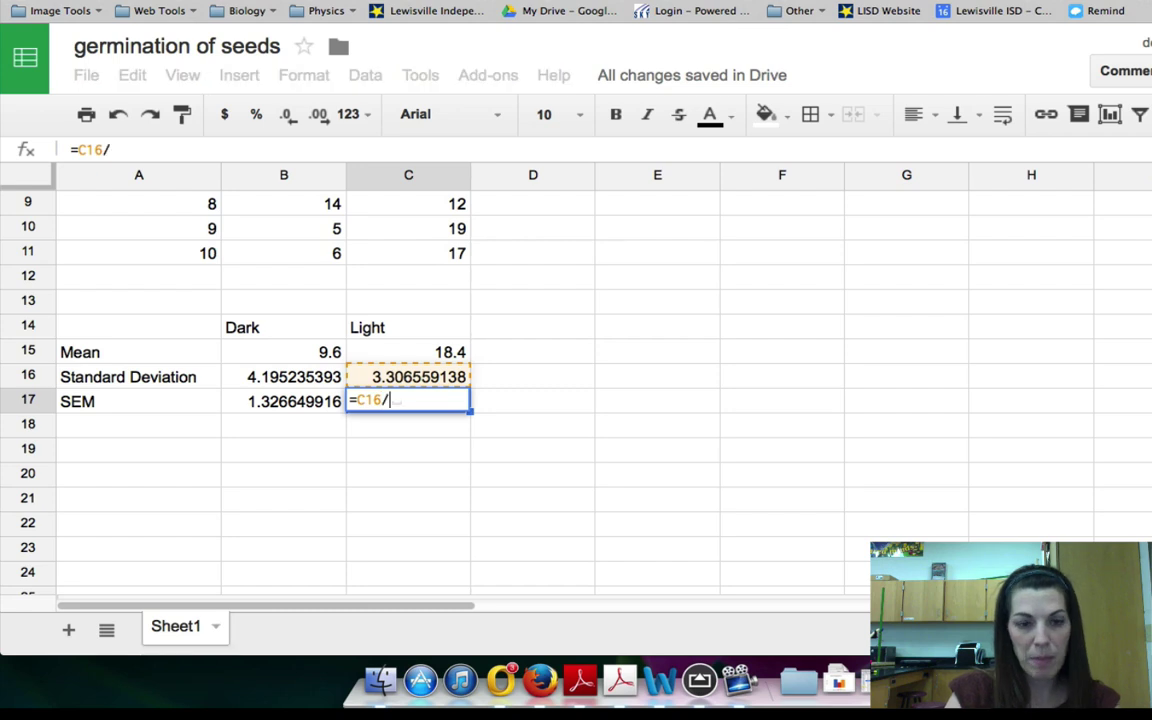
text(s)
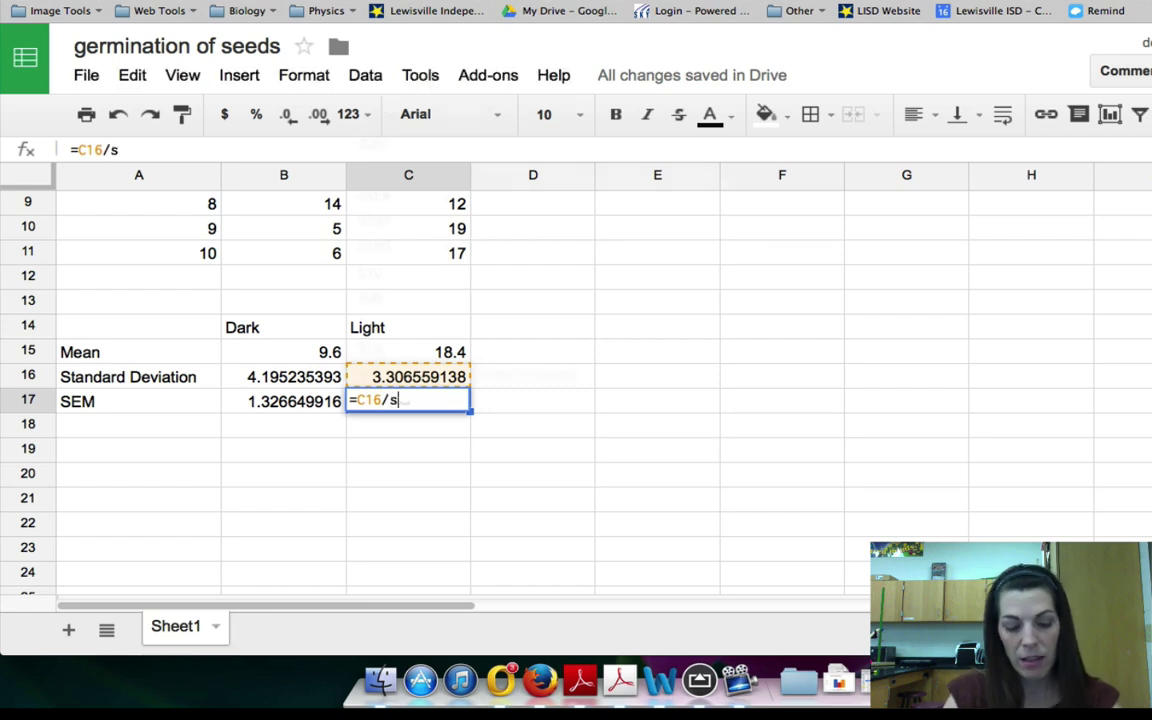
text(qrt)
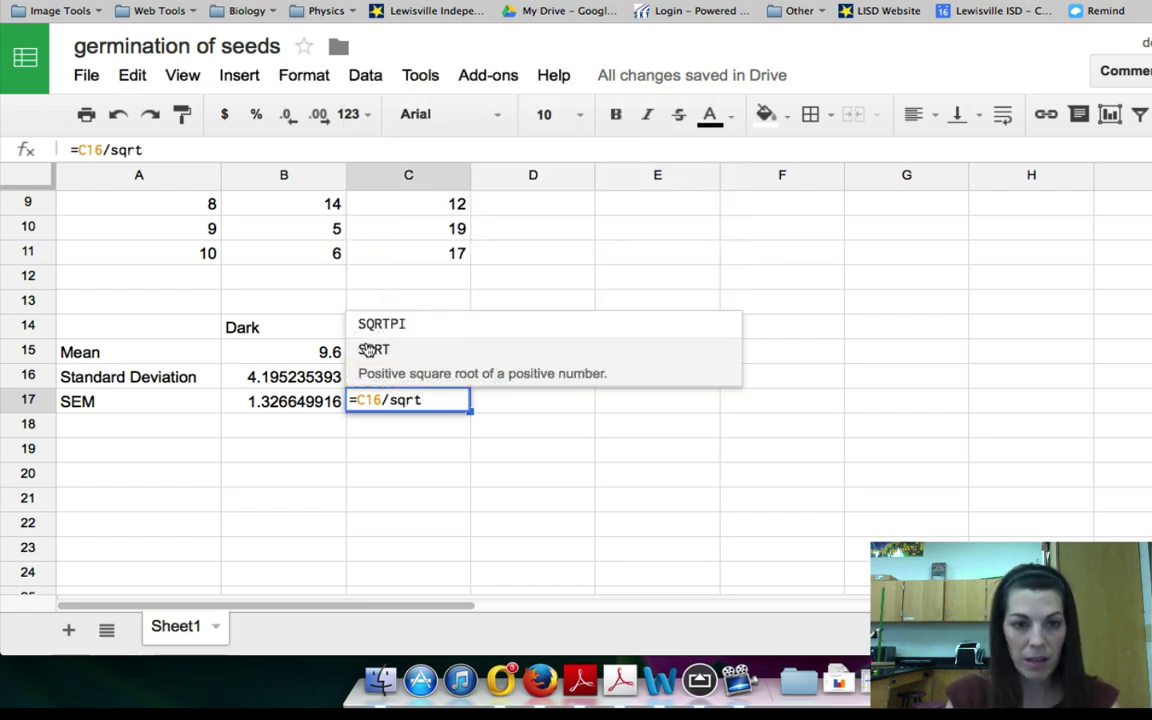
click(374, 349)
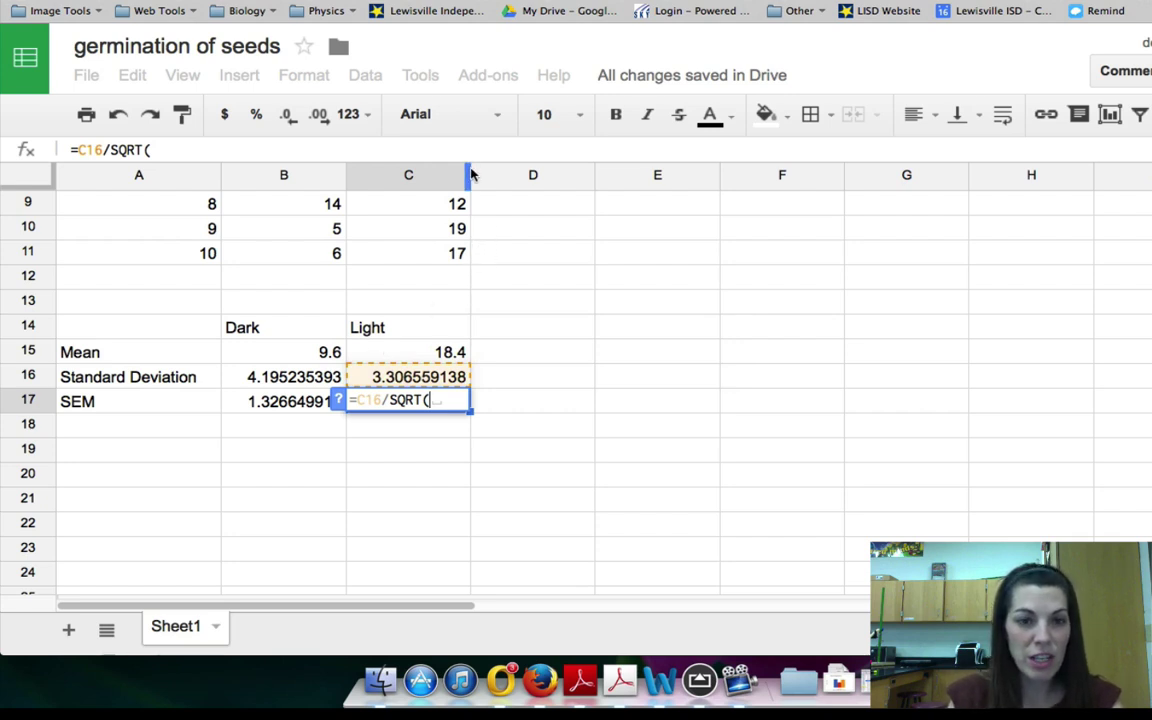
Step: Widen column C and complete the C17 formula as =C16/SQRT(COUNT(C2:C11)), checking it against the formula in B17
drag(468, 174, 558, 174)
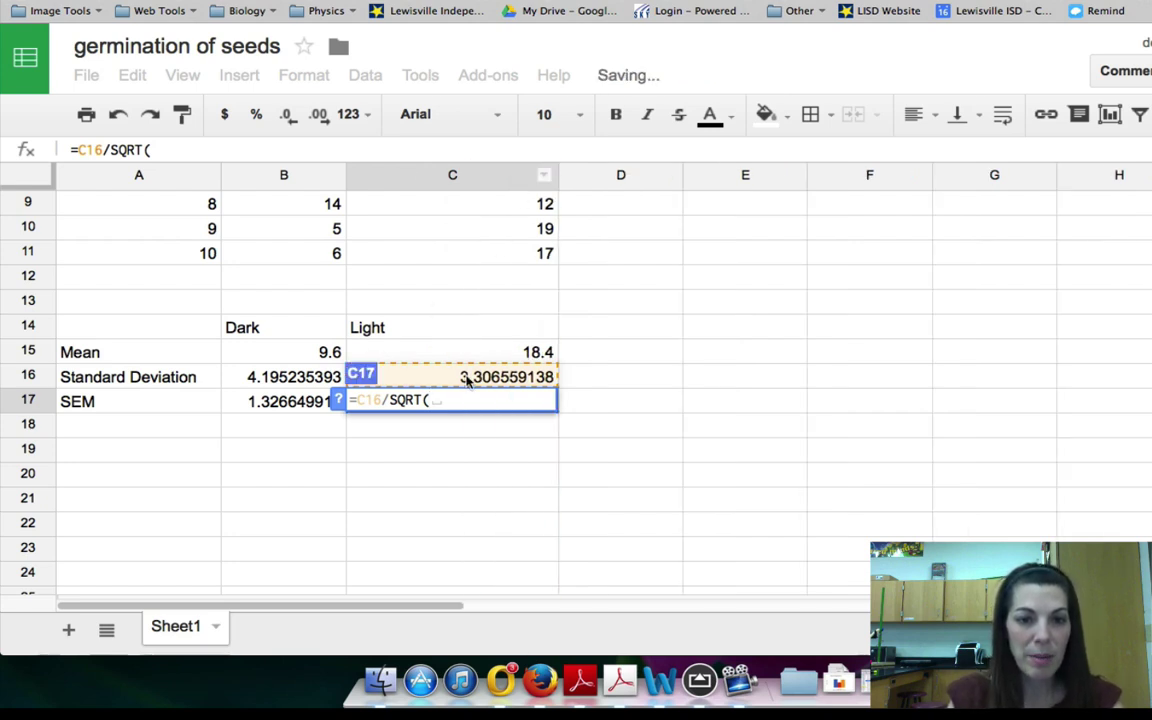
text(count)
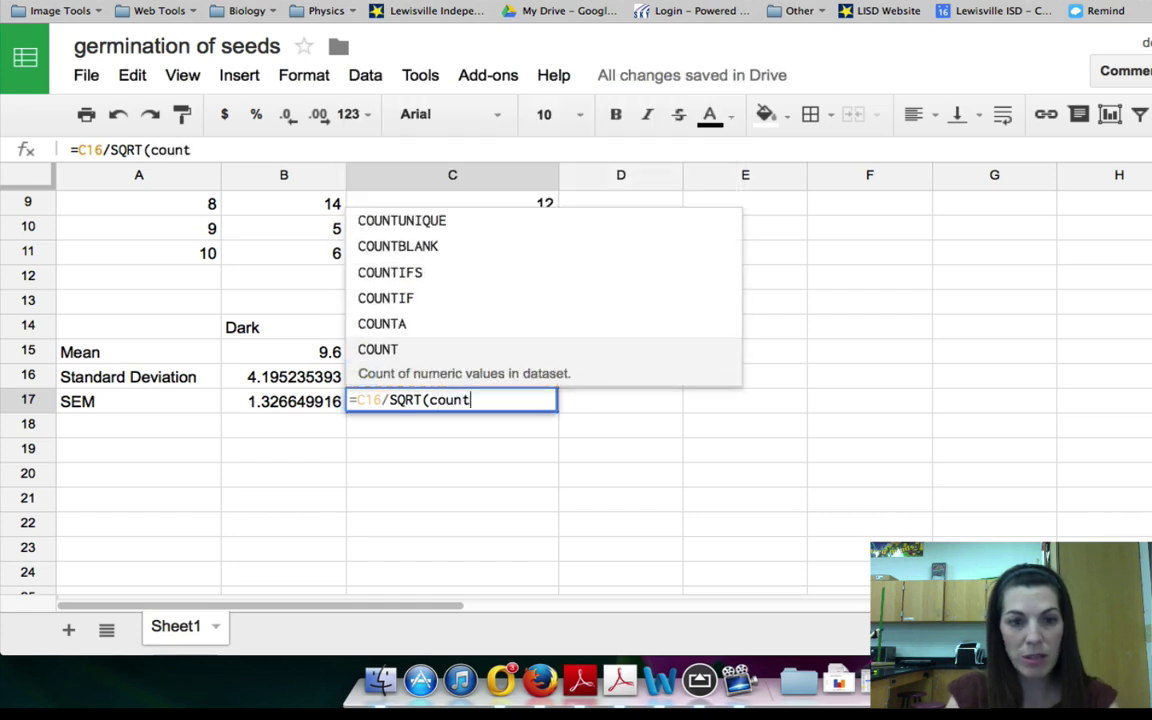
click(425, 350)
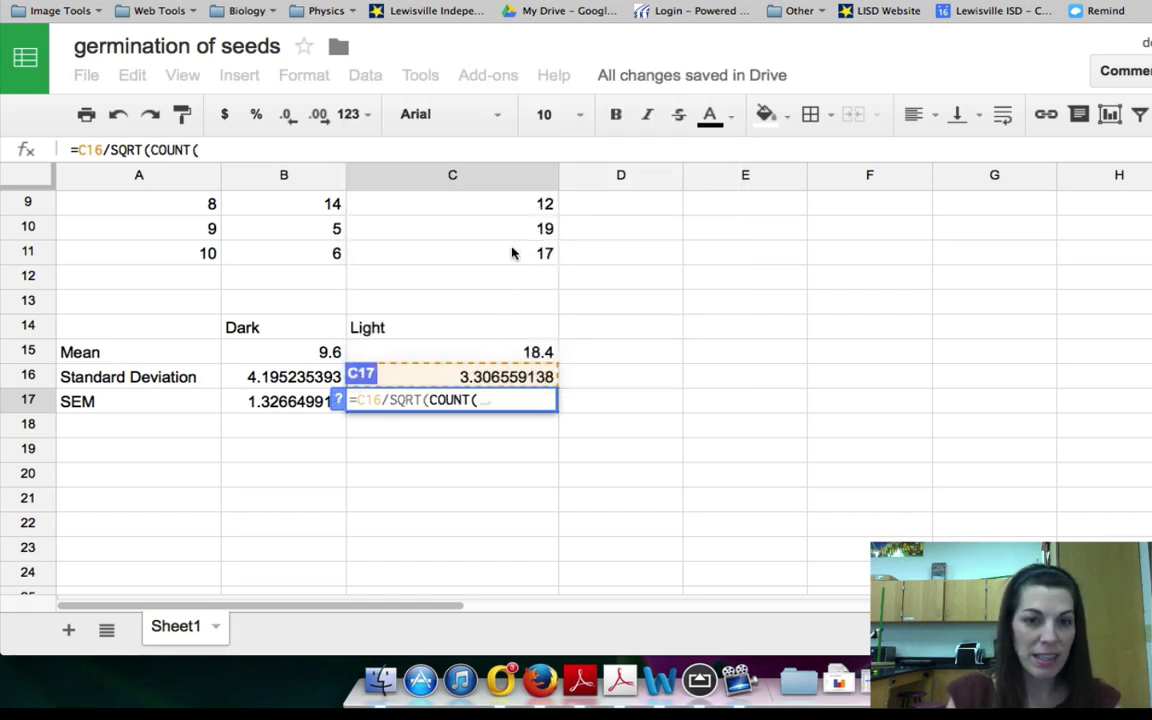
mouse_move(514, 252)
mouse_down()
mouse_move(506, 154)
mouse_move(506, 237)
mouse_up()
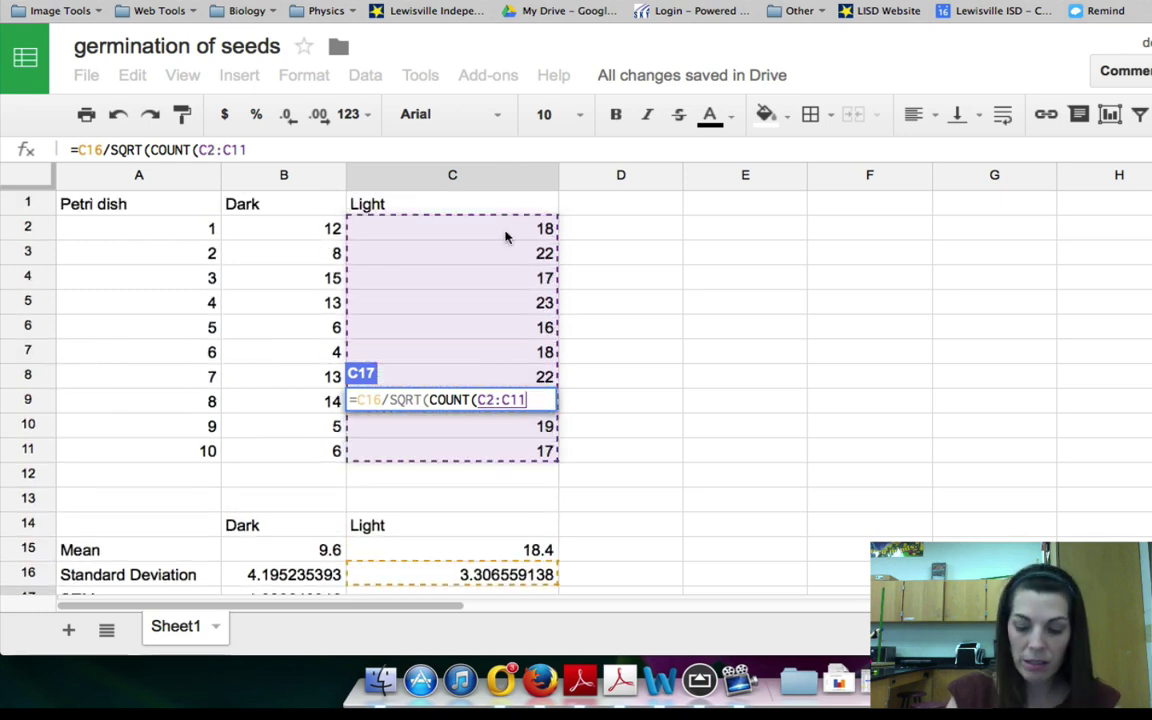
key(Return)
click(494, 558)
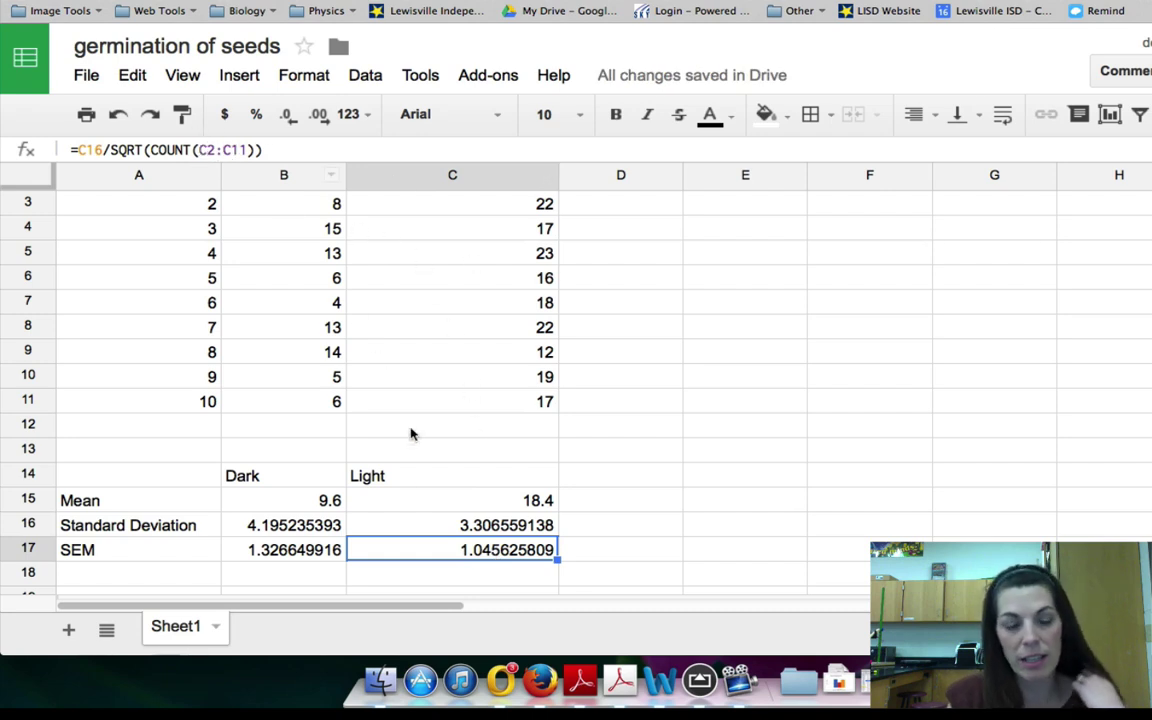
click(330, 542)
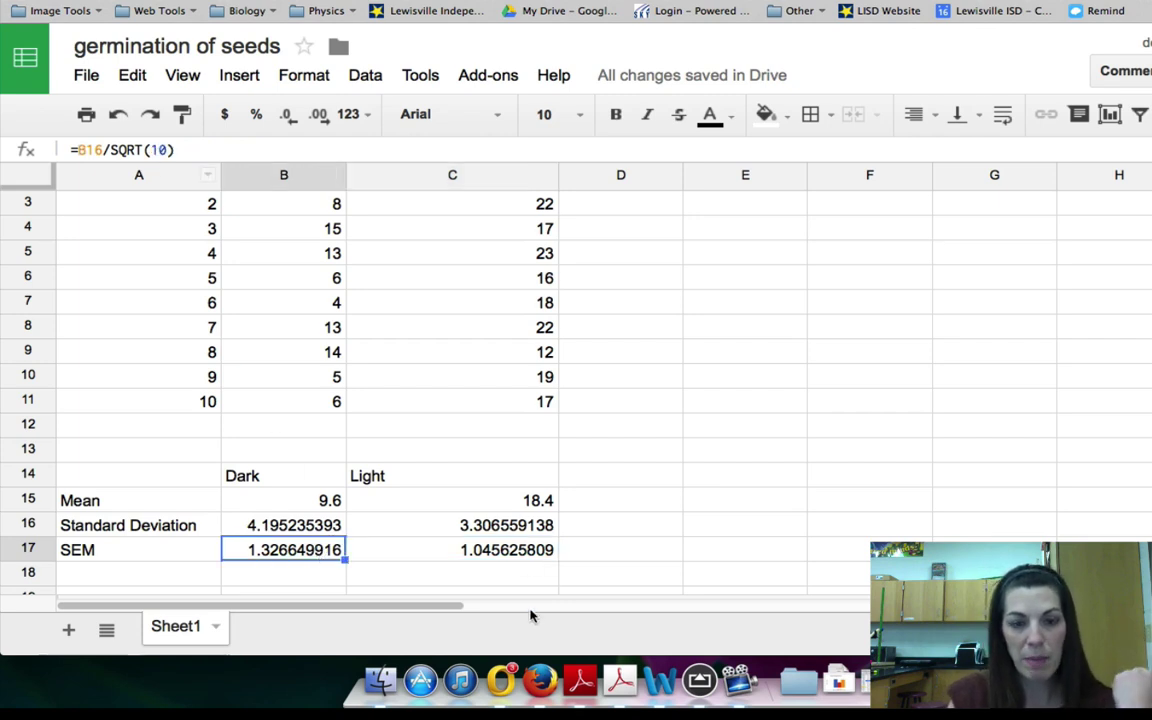
Step: Apply all borders to the summary table in A14:C17
click(504, 552)
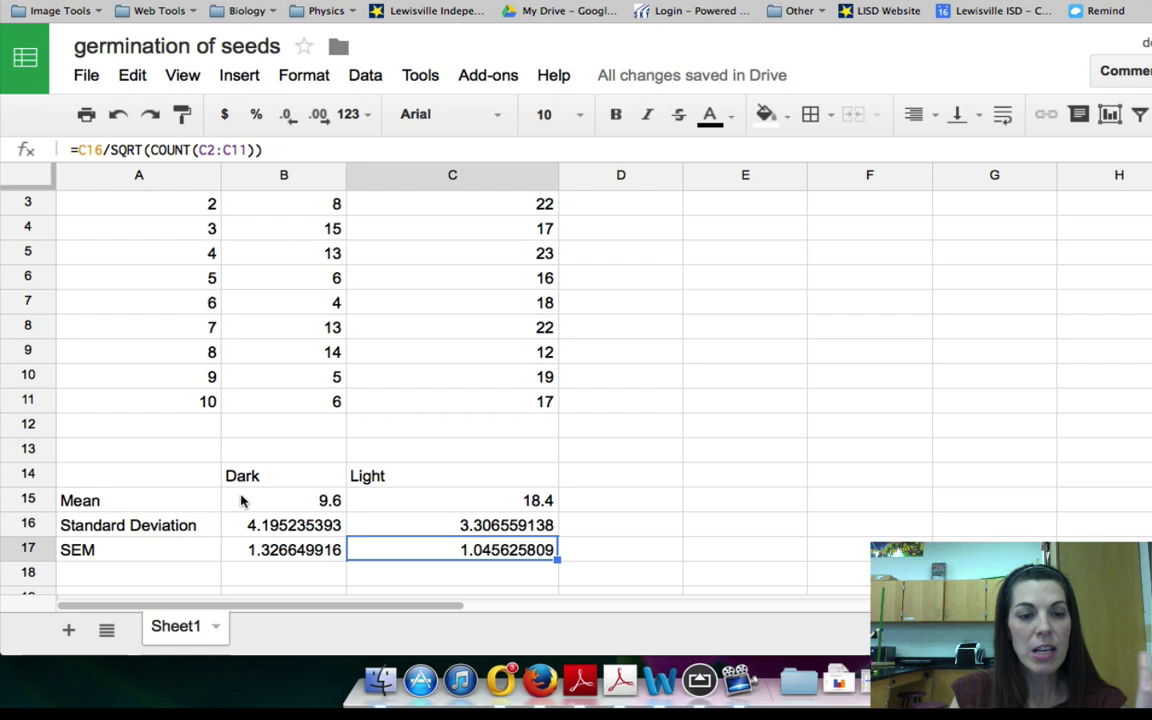
drag(93, 478, 500, 557)
click(810, 114)
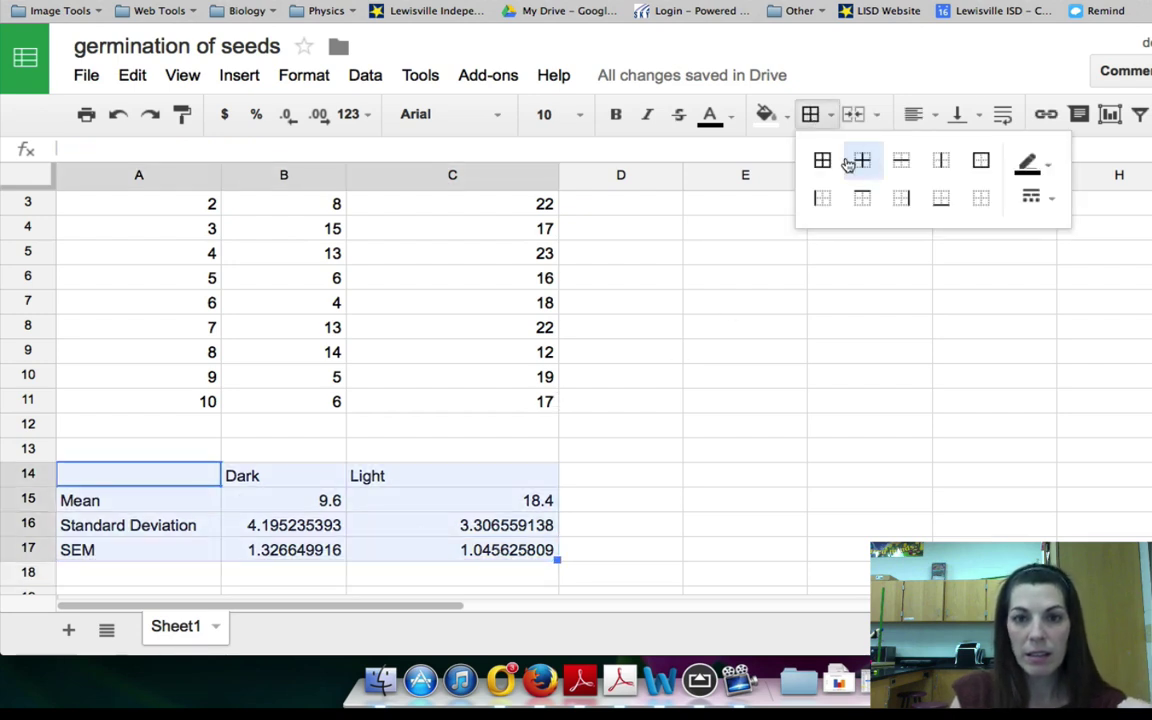
click(822, 160)
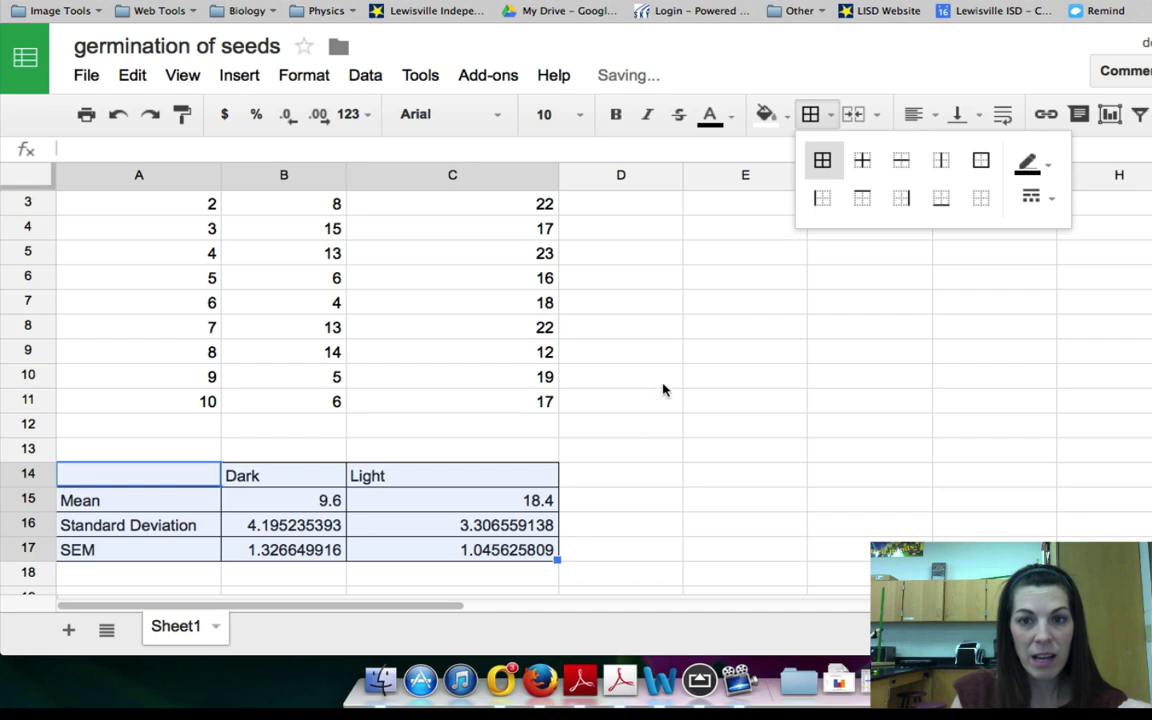
click(515, 482)
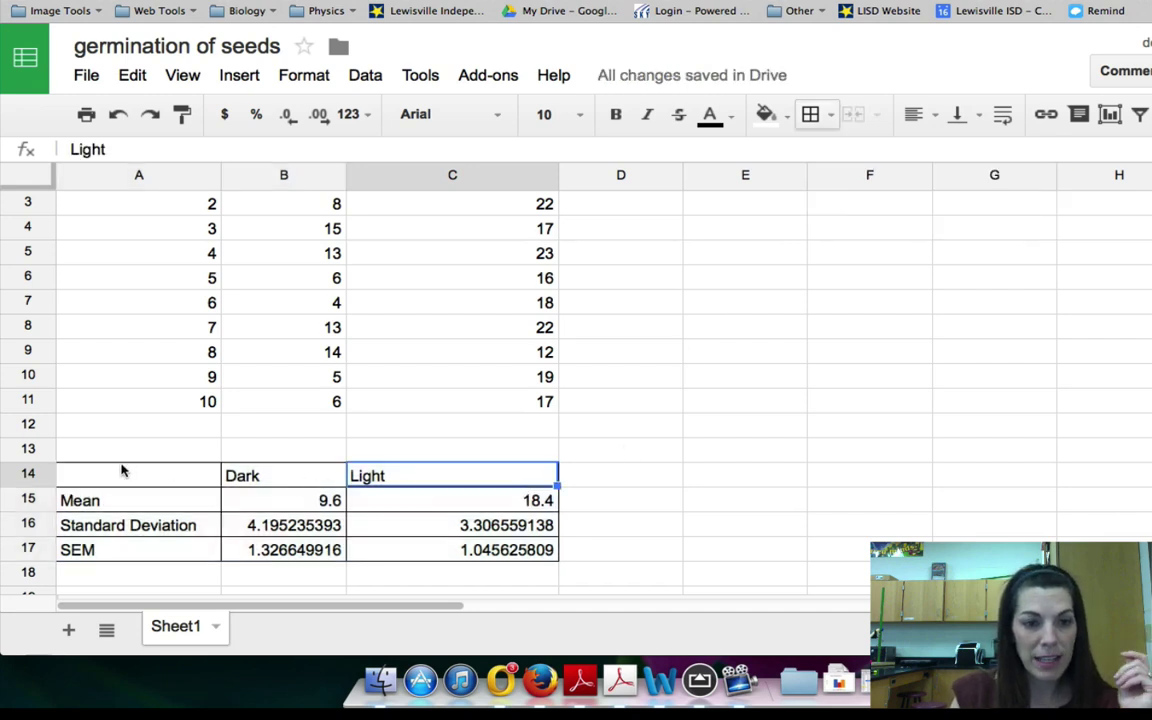
Step: Center the contents of the summary table A14:C17 horizontally
drag(121, 477, 463, 548)
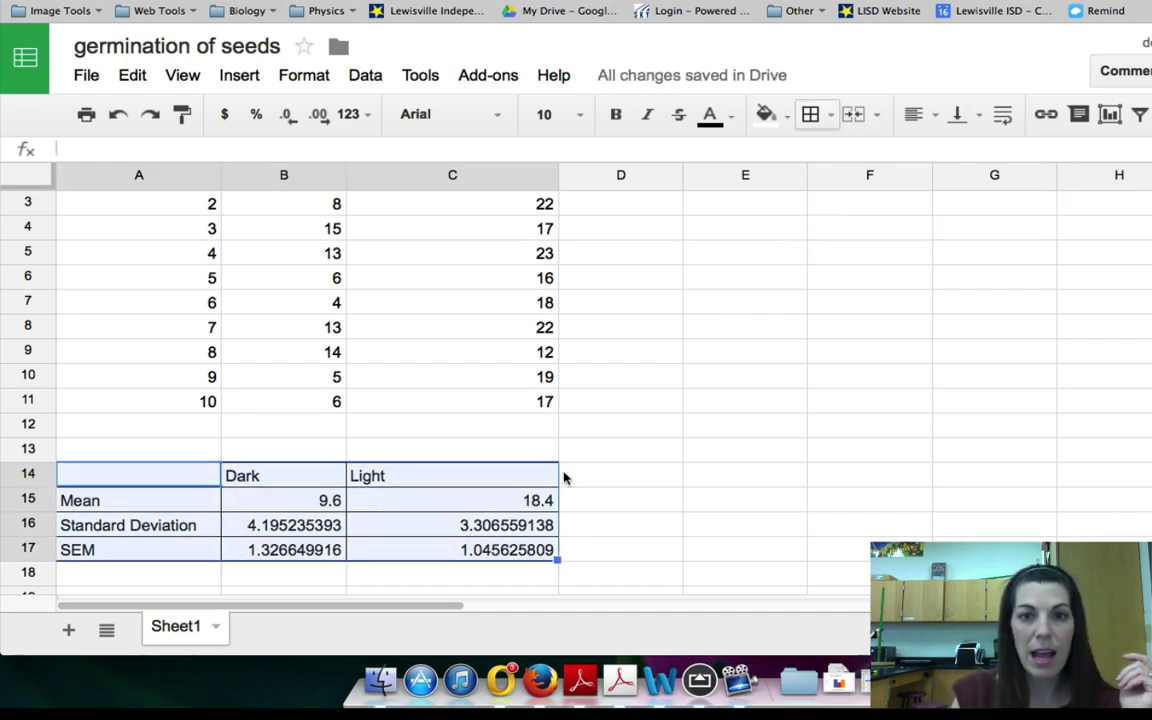
click(934, 115)
click(951, 154)
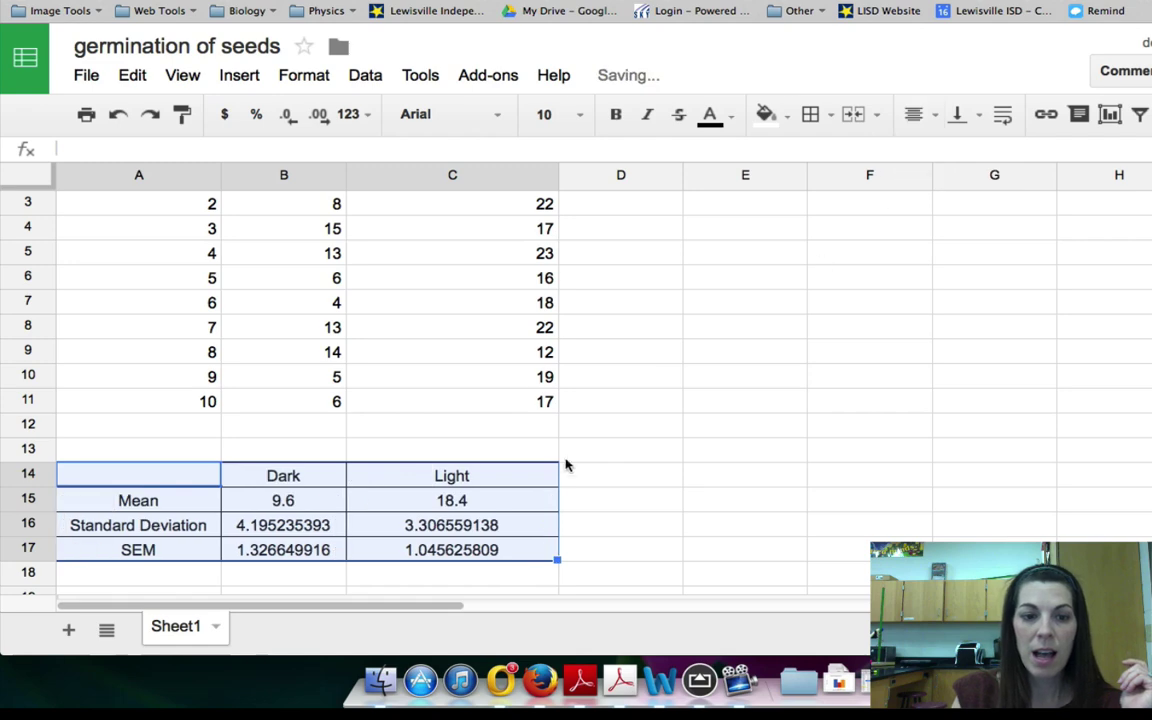
Step: Format the standard deviation and SEM values in B16:C17 as Number with two decimal places
click(462, 532)
drag(265, 527, 448, 553)
click(305, 76)
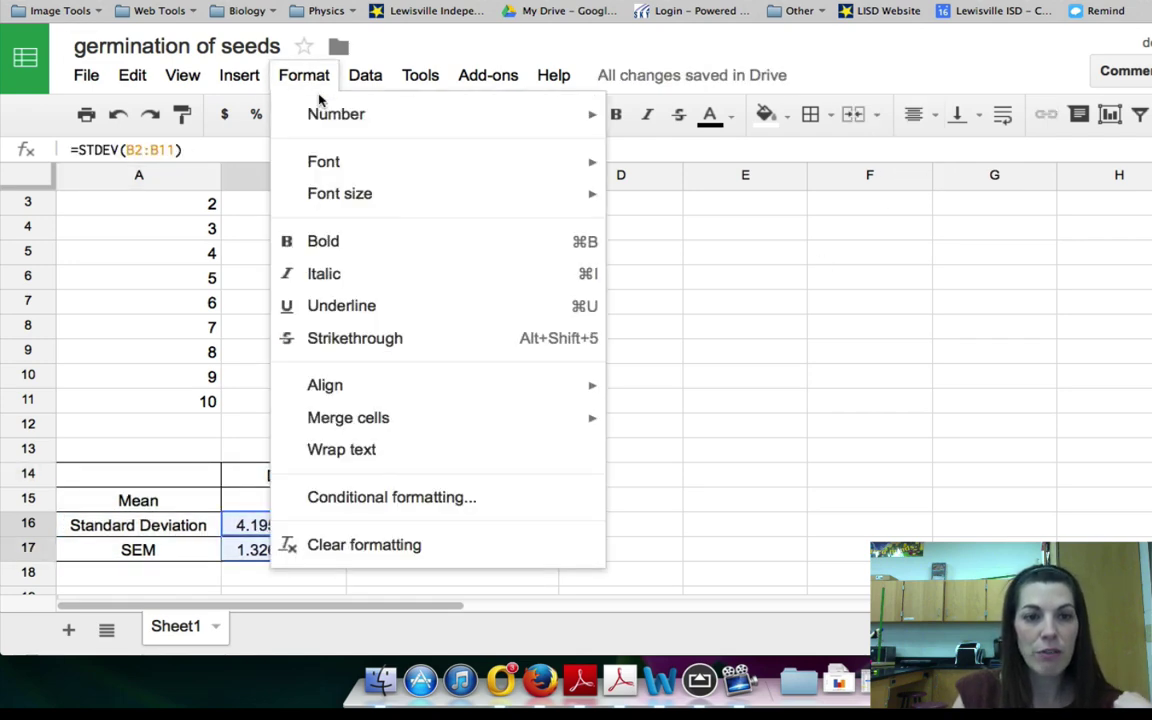
mouse_move(372, 113)
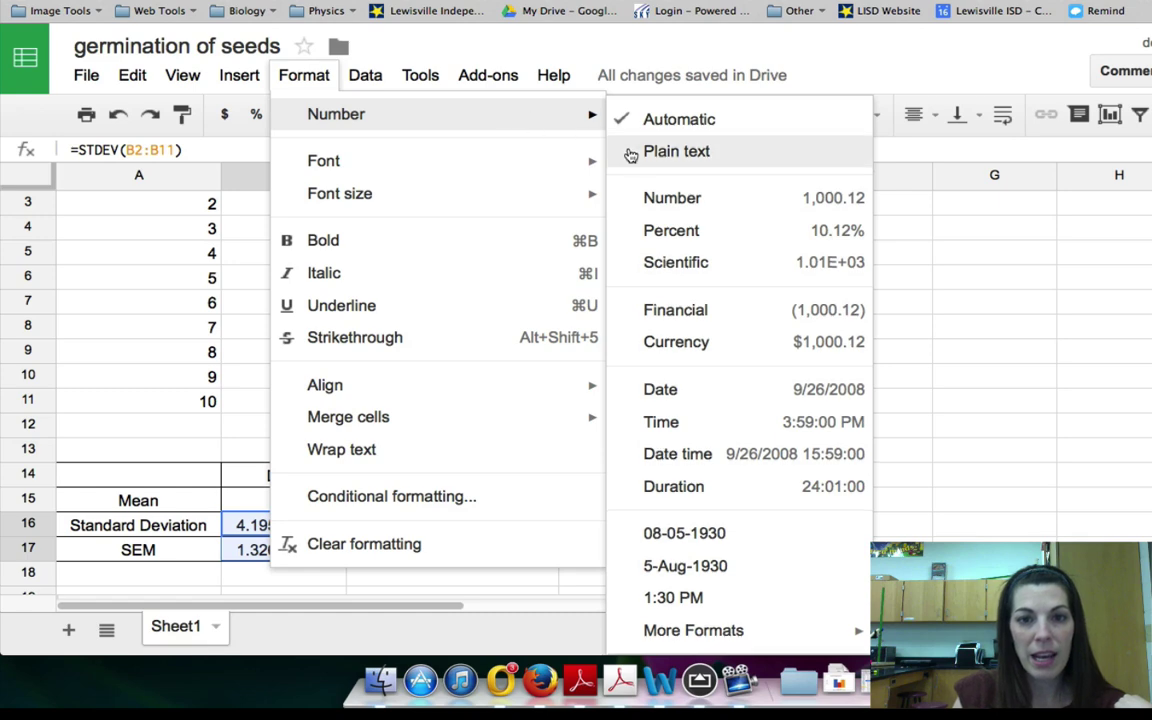
click(713, 198)
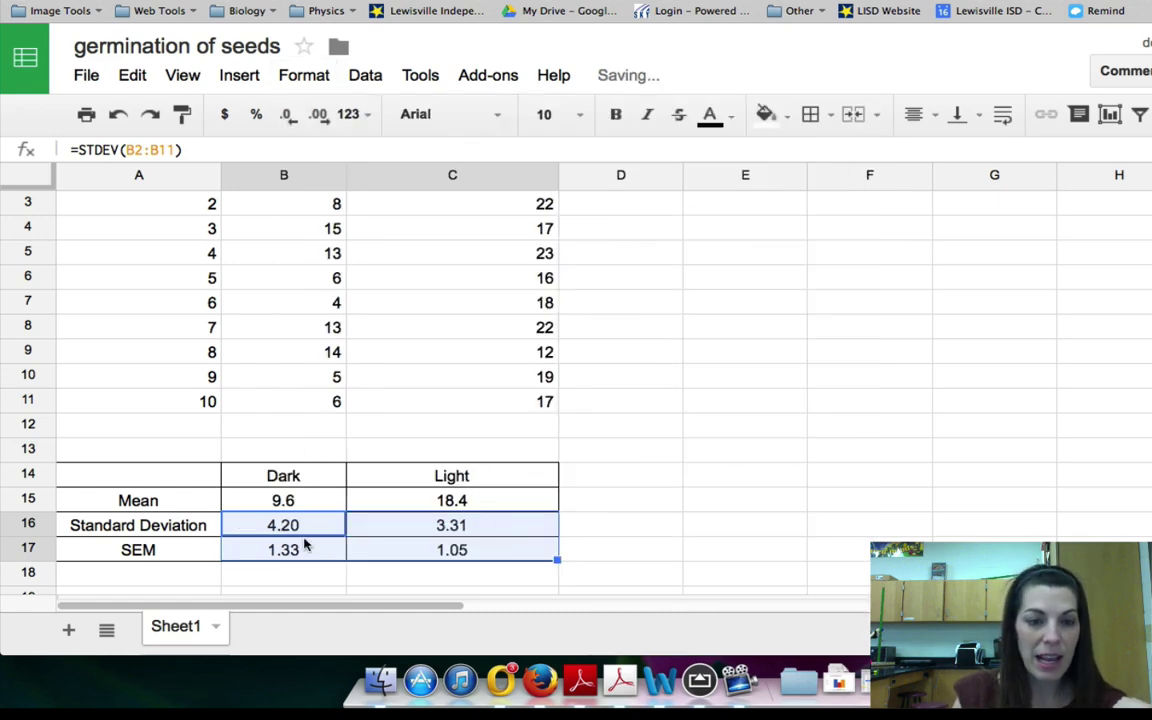
click(622, 553)
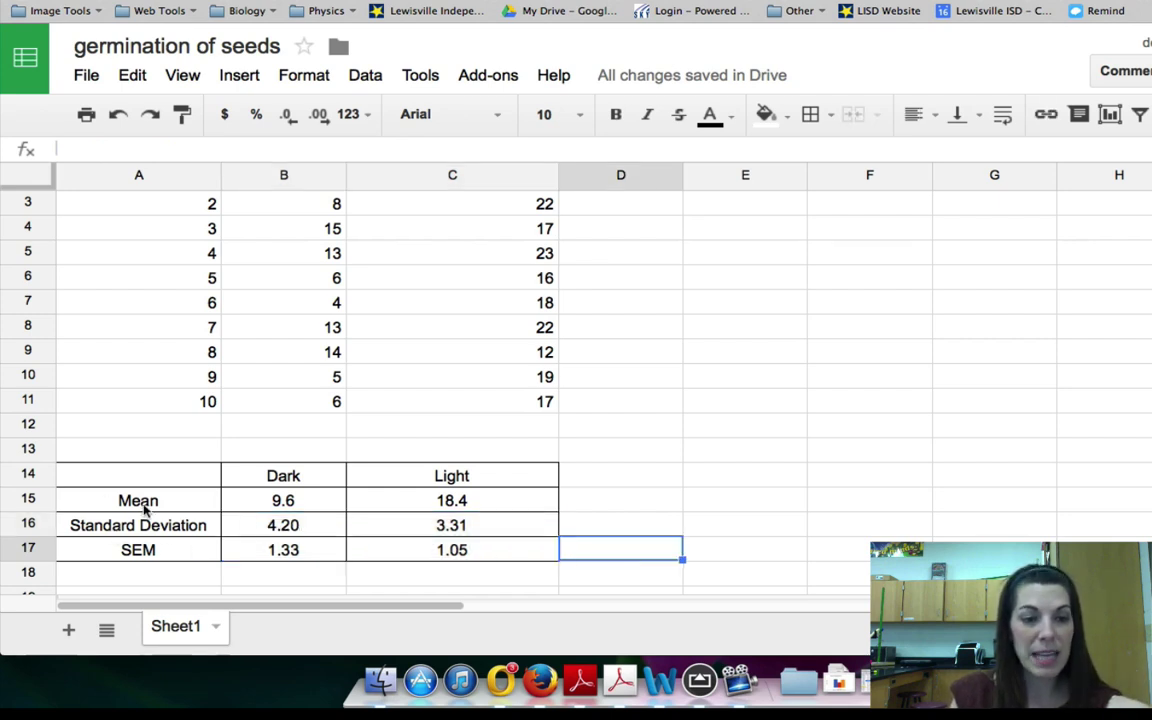
Step: Insert one blank column to the left of column A
click(105, 176)
right_click(105, 176)
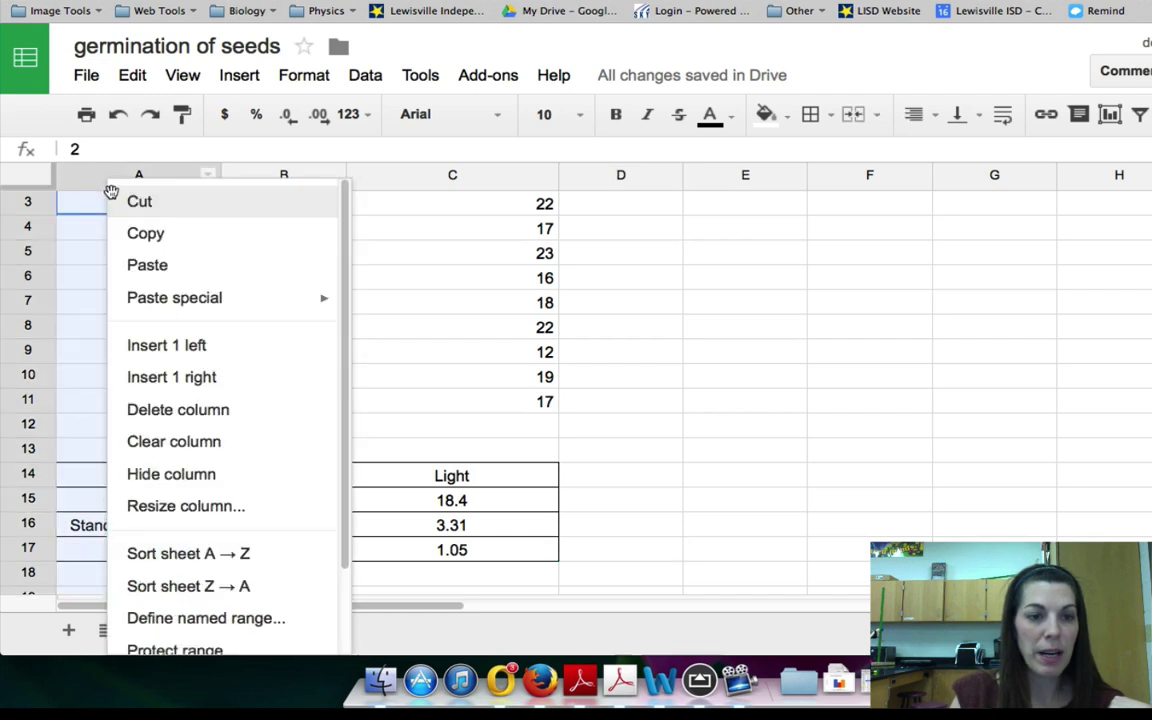
click(154, 345)
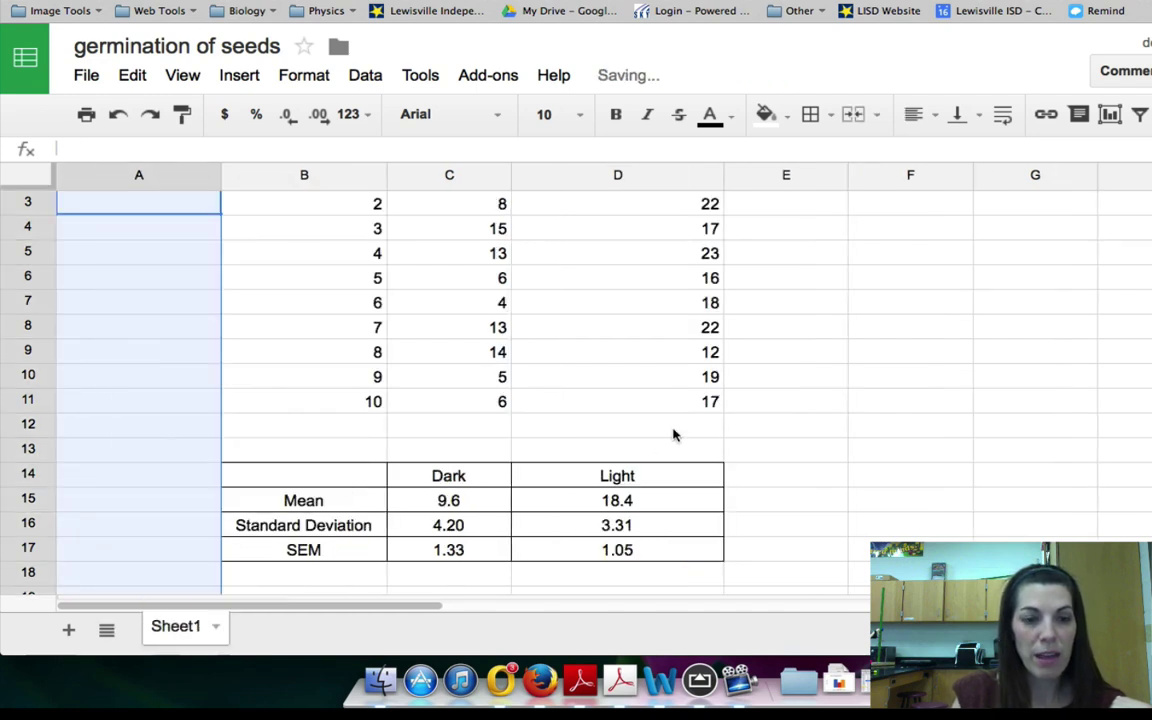
click(736, 418)
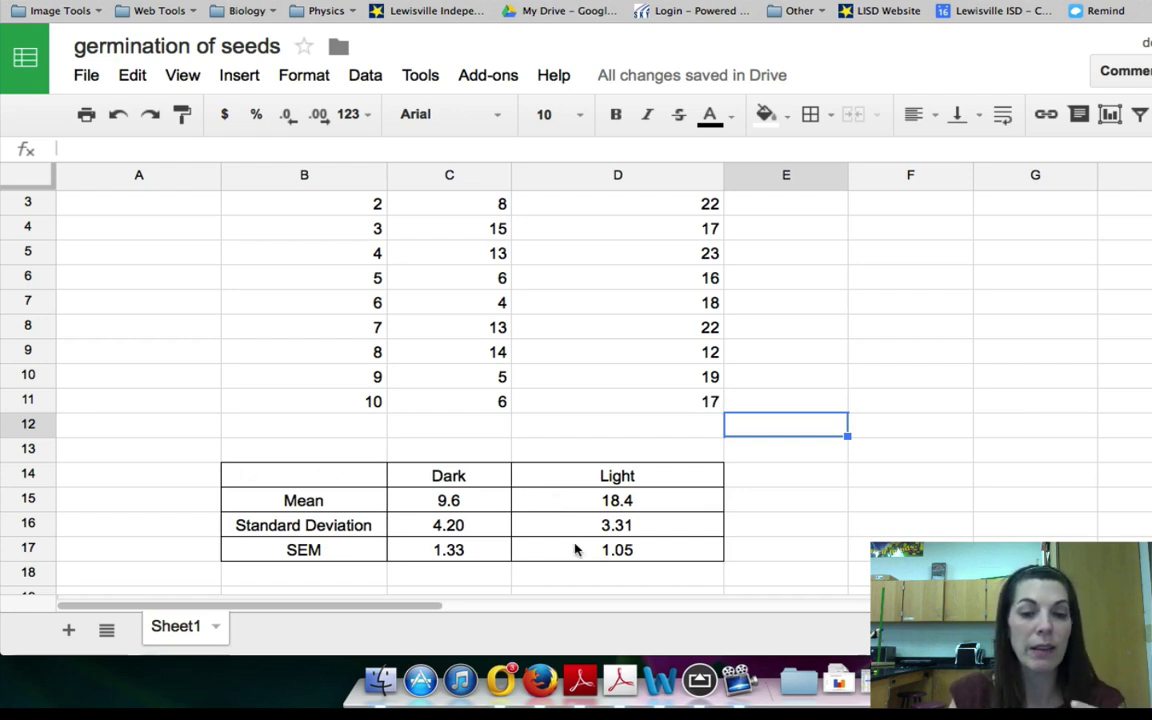
Step: Delete the blank column A that was added before the data
scroll(645, 396, right, 10)
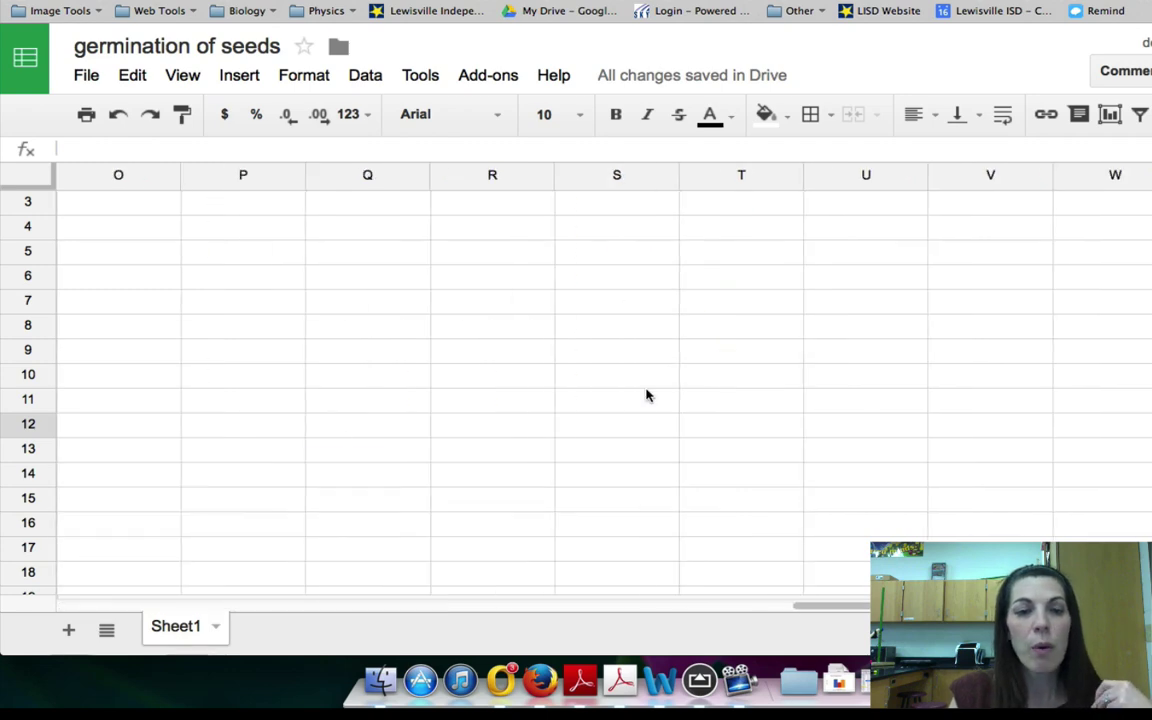
scroll(645, 396, left, 10)
scroll(645, 396, right, 5)
scroll(645, 393, left, 5)
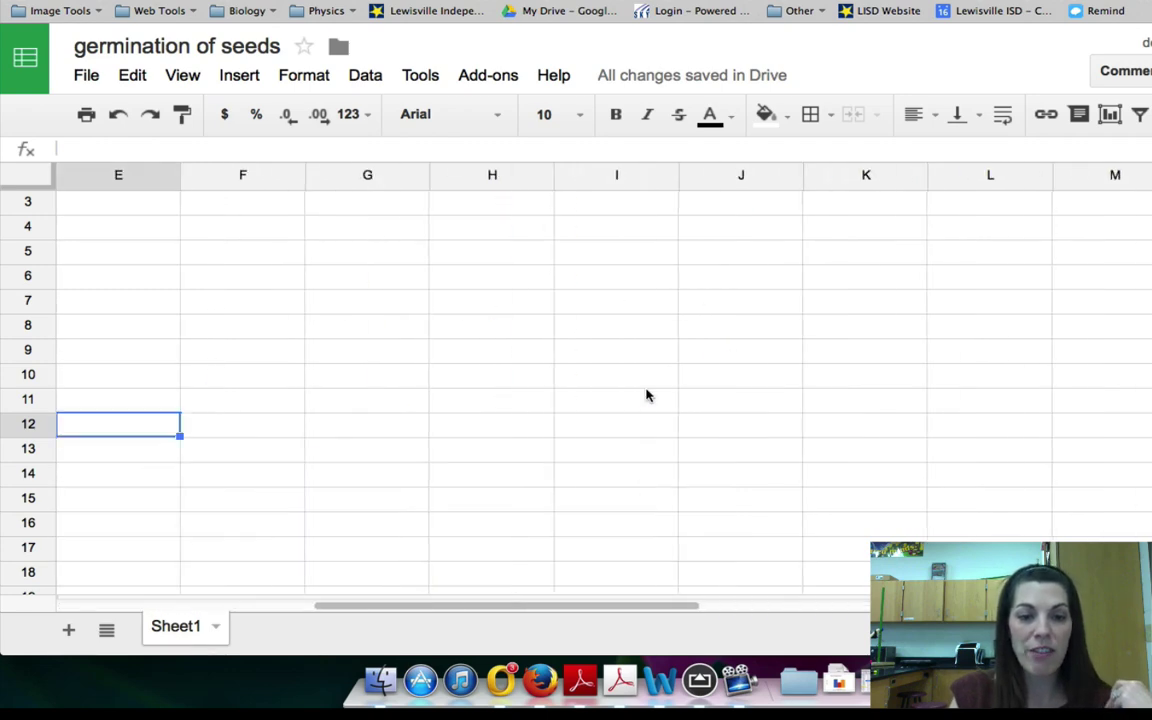
click(141, 177)
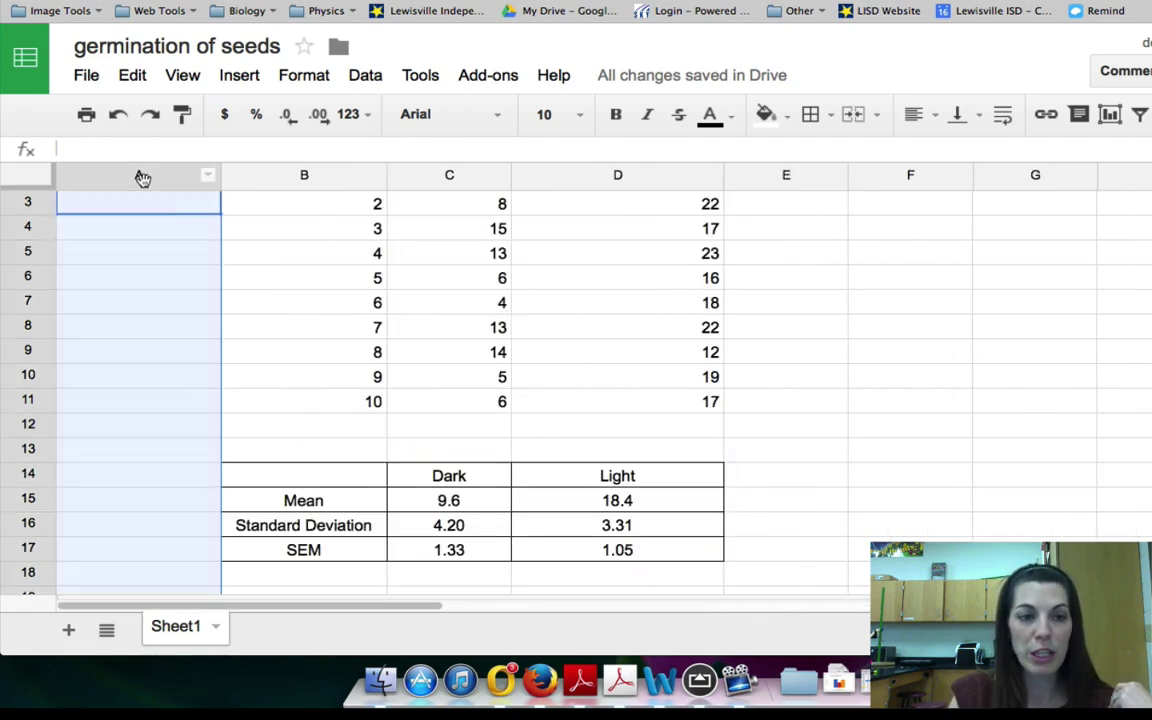
right_click(142, 178)
click(222, 423)
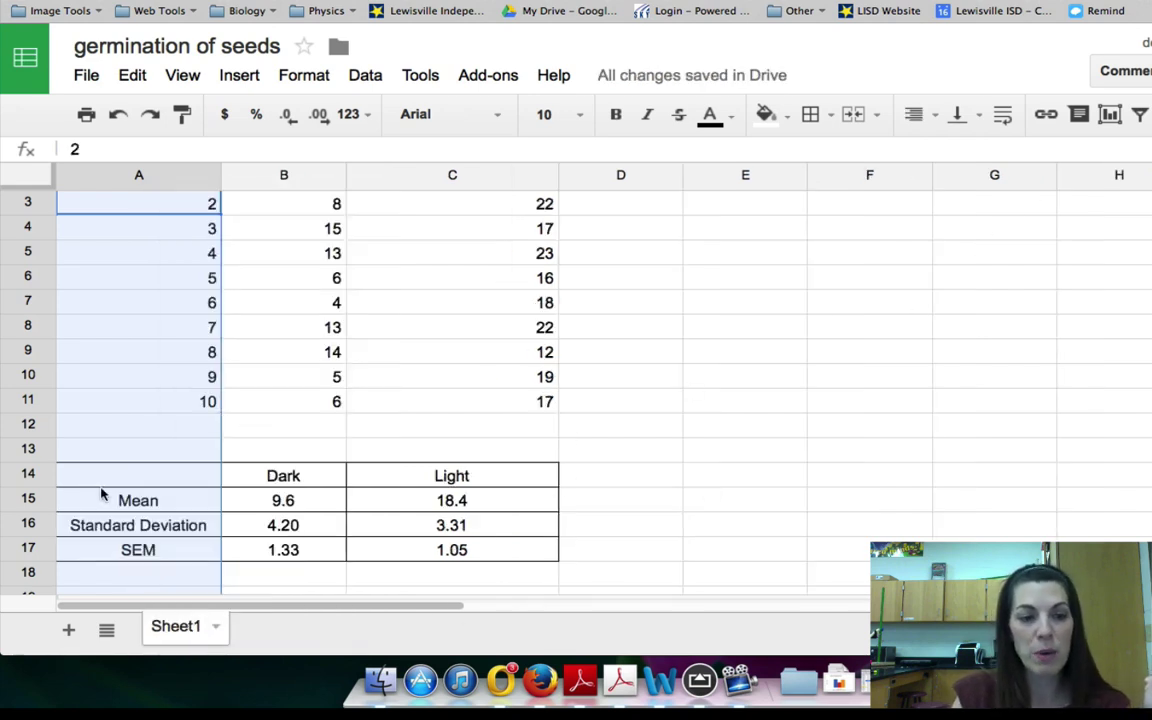
Step: Insert a clustered column chart of the Dark and Light means from the range A14:C15
drag(90, 505, 463, 478)
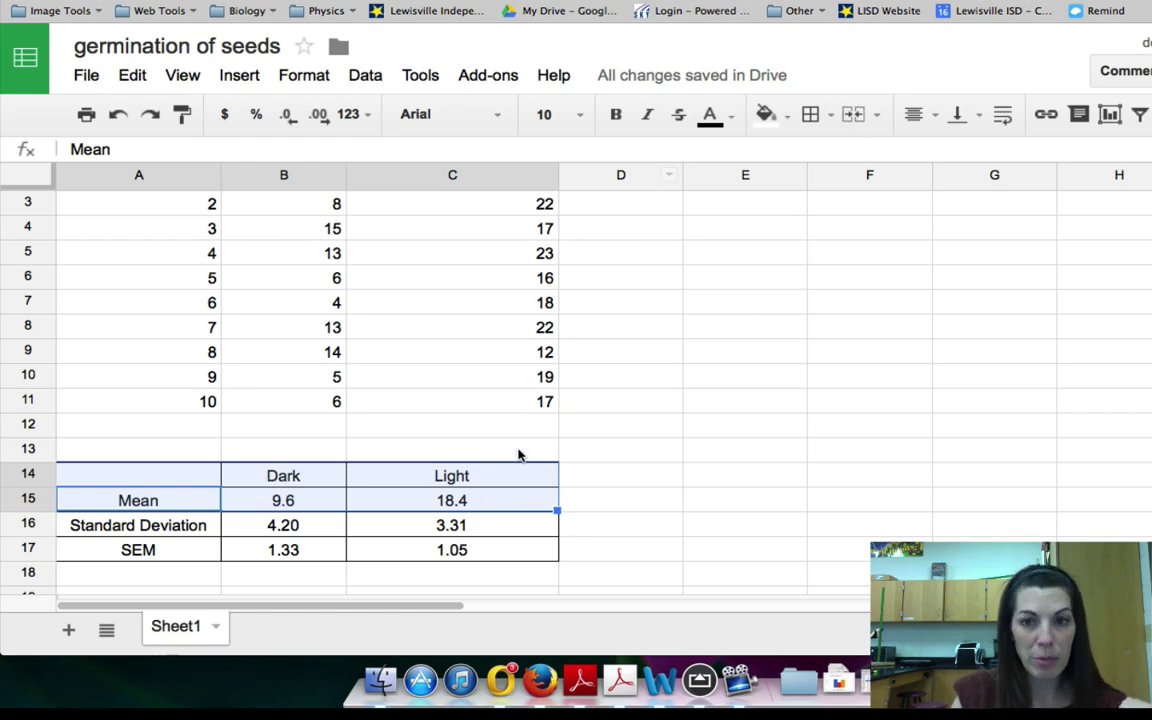
click(1108, 117)
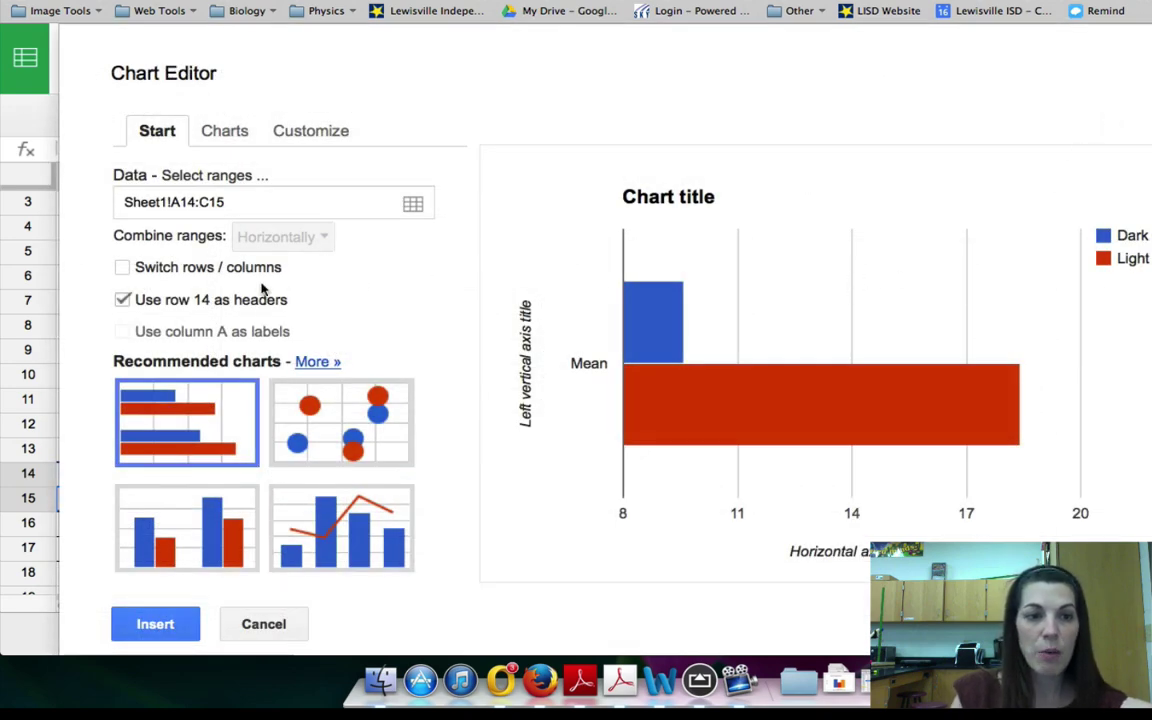
click(208, 132)
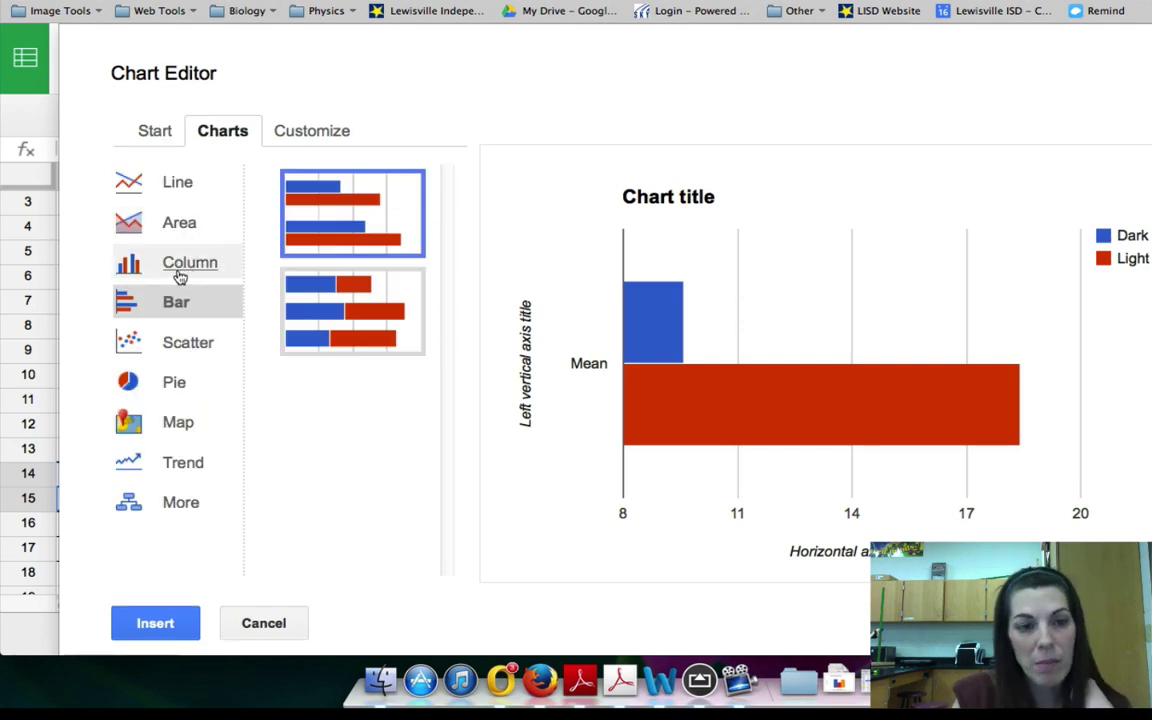
click(214, 266)
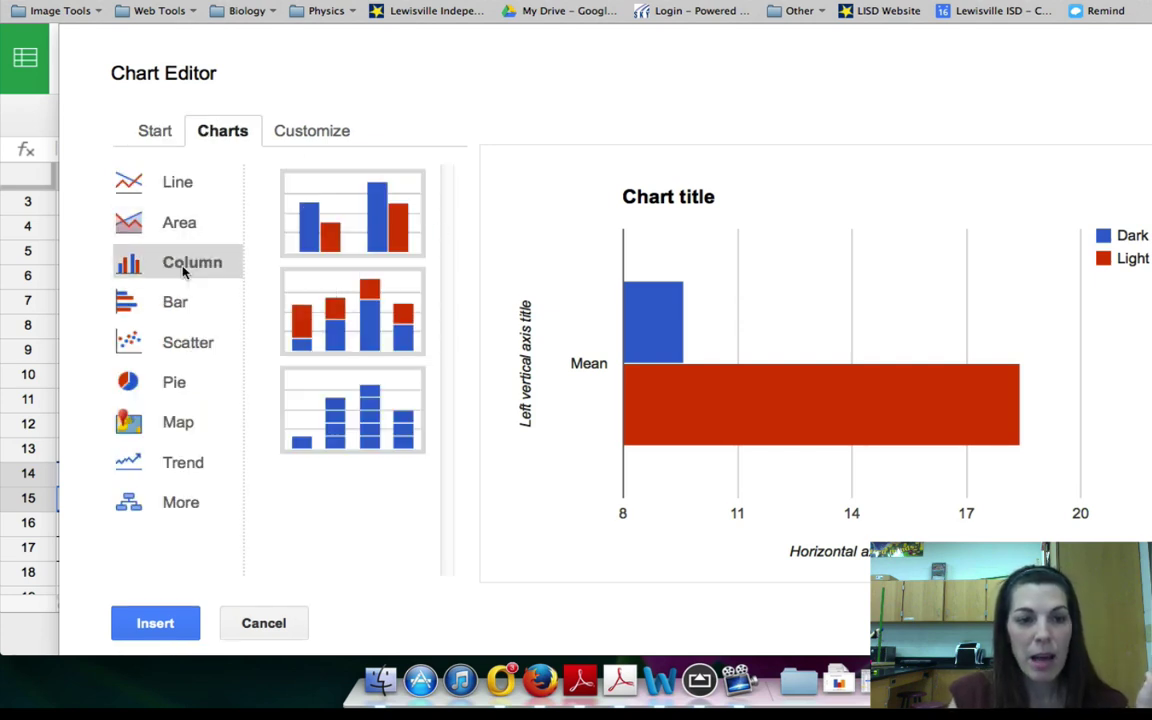
click(335, 234)
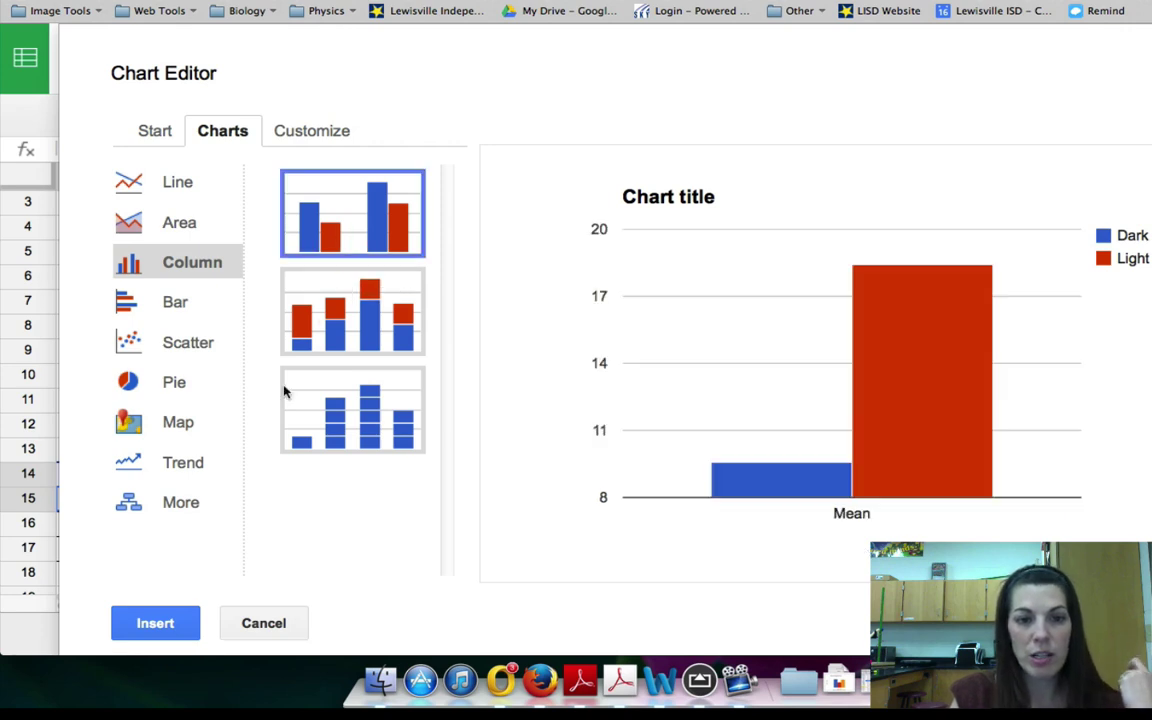
click(156, 623)
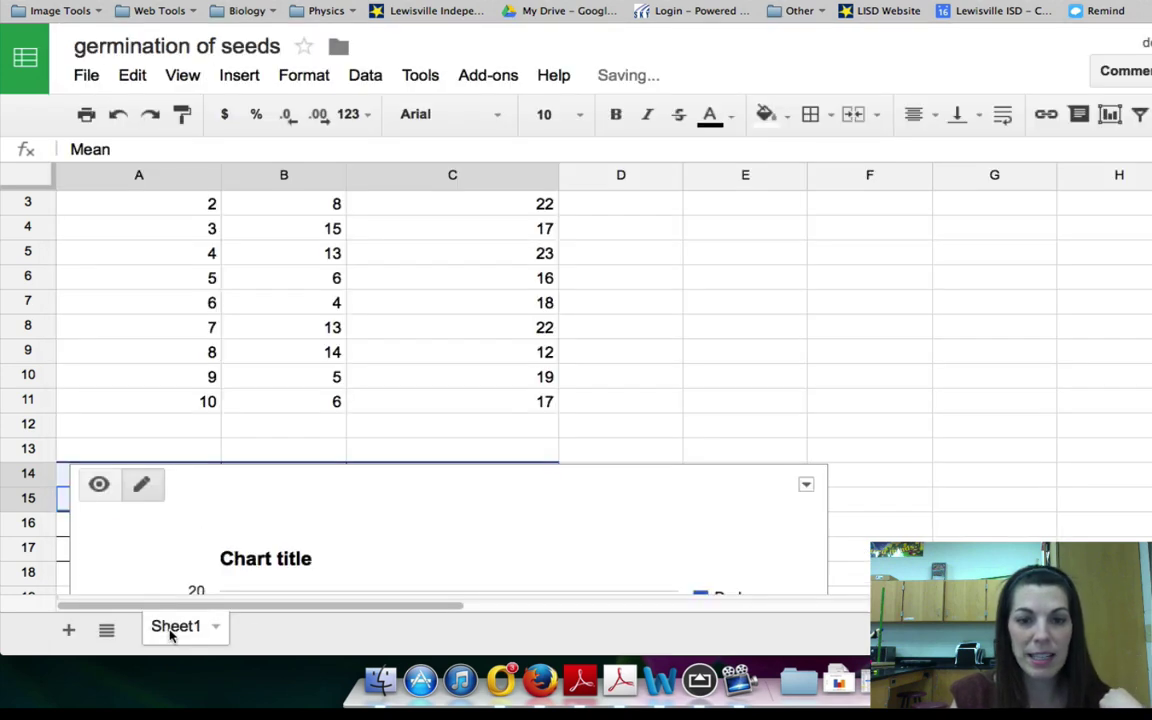
Step: Move the chart beside the data, spanning columns D to I, so it leaves the summary table uncovered
drag(727, 470, 1151, 147)
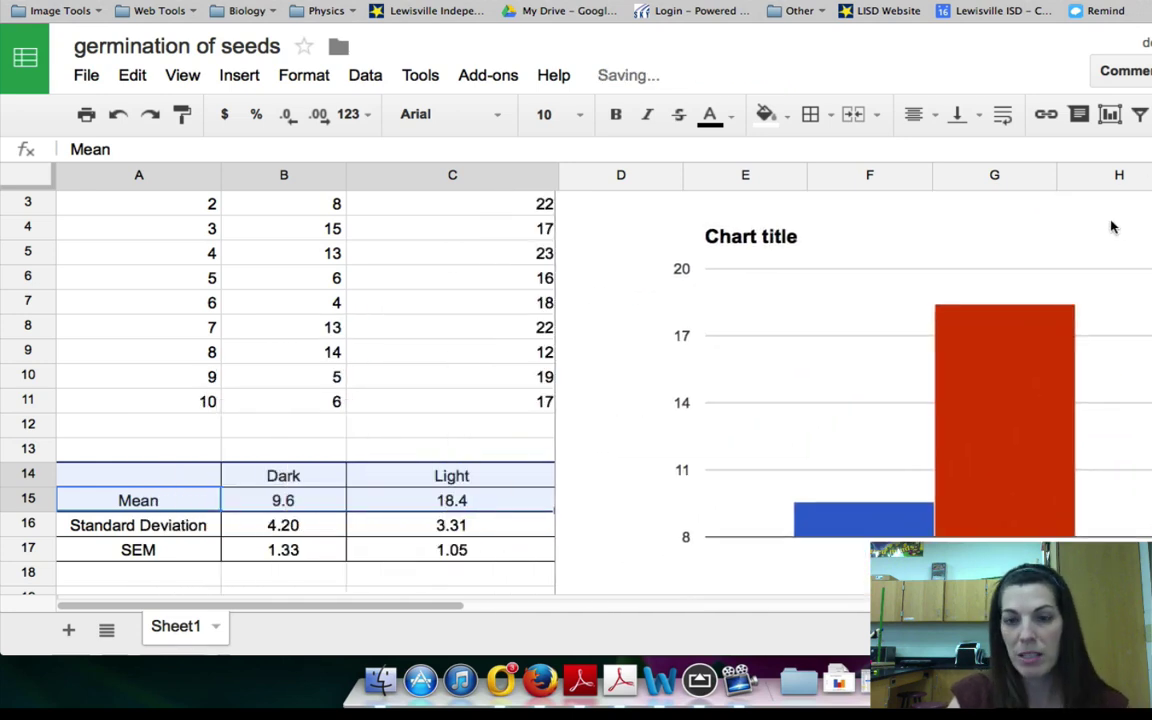
key(super+minus)
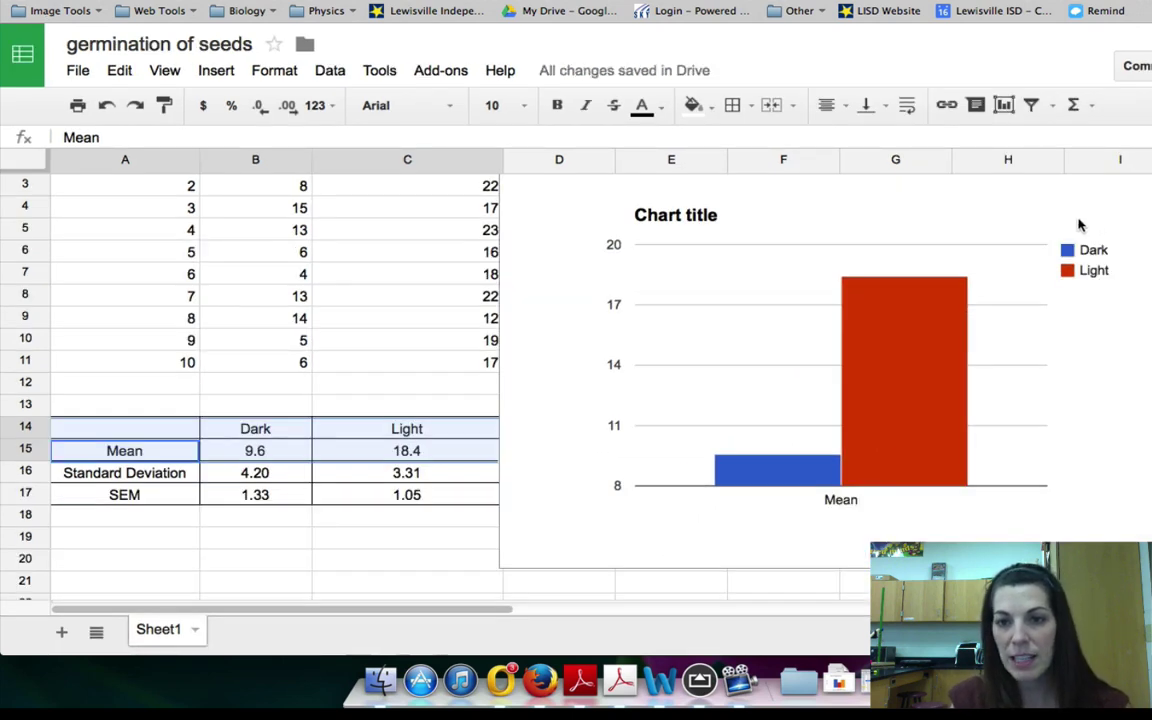
click(1110, 200)
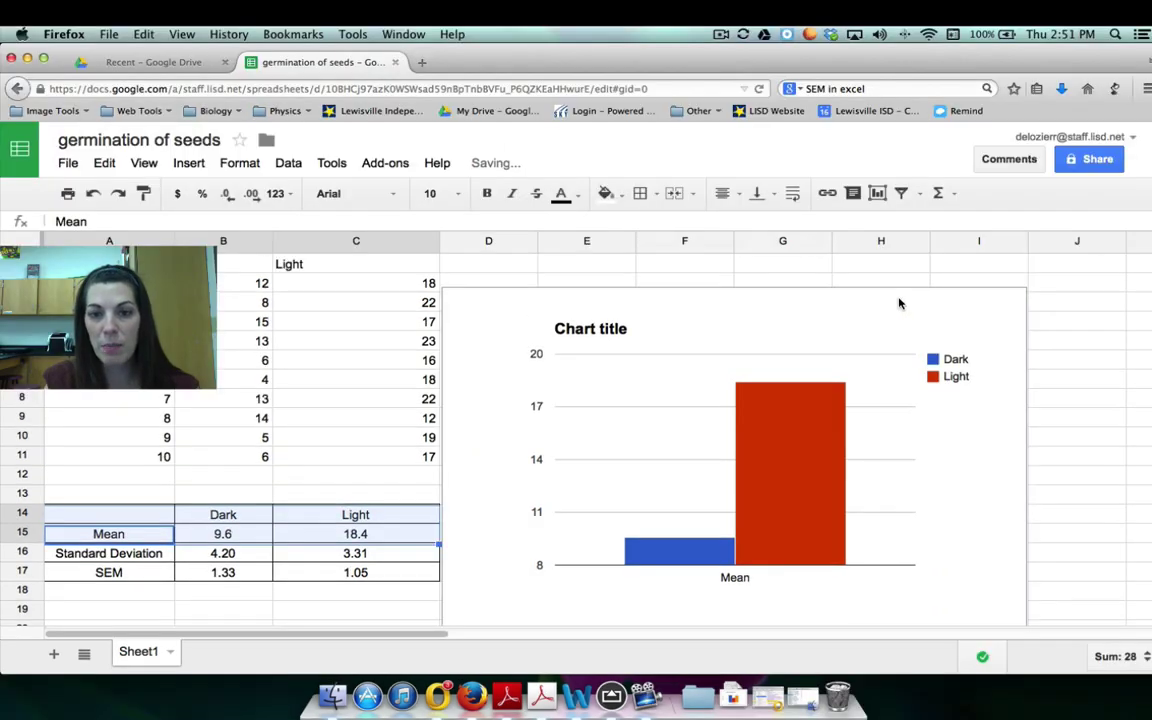
click(898, 303)
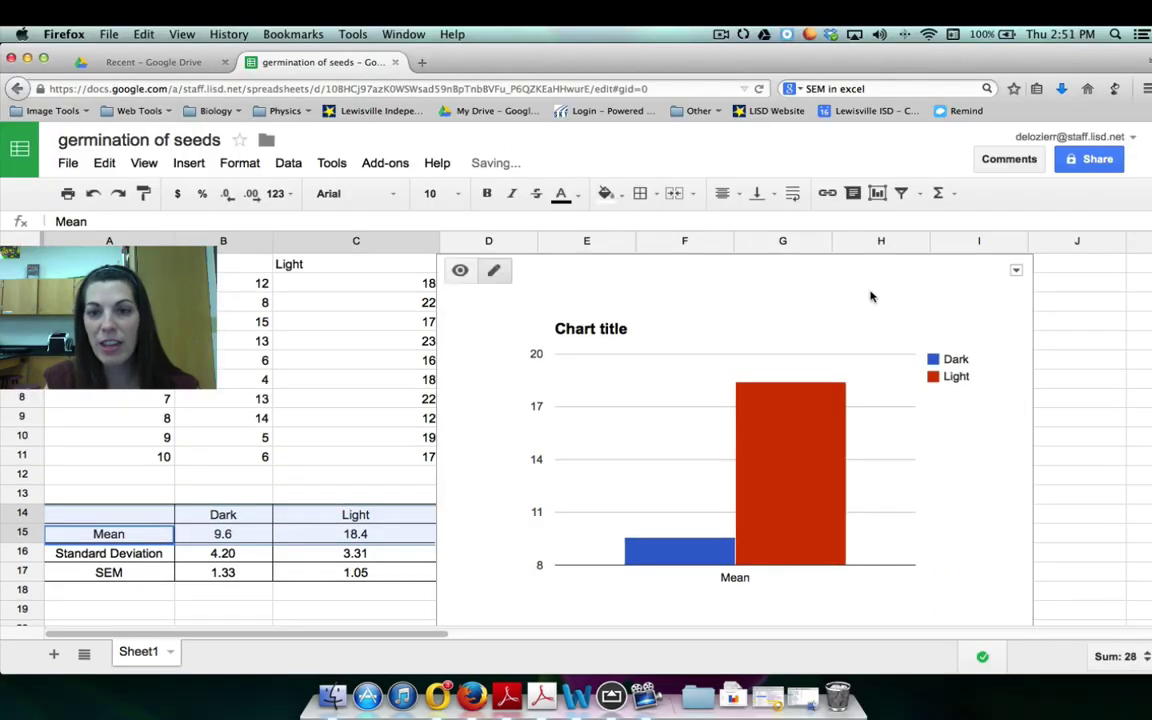
mouse_move(622, 267)
mouse_down()
mouse_move(694, 272)
mouse_move(617, 250)
mouse_move(631, 252)
mouse_up()
click(1075, 360)
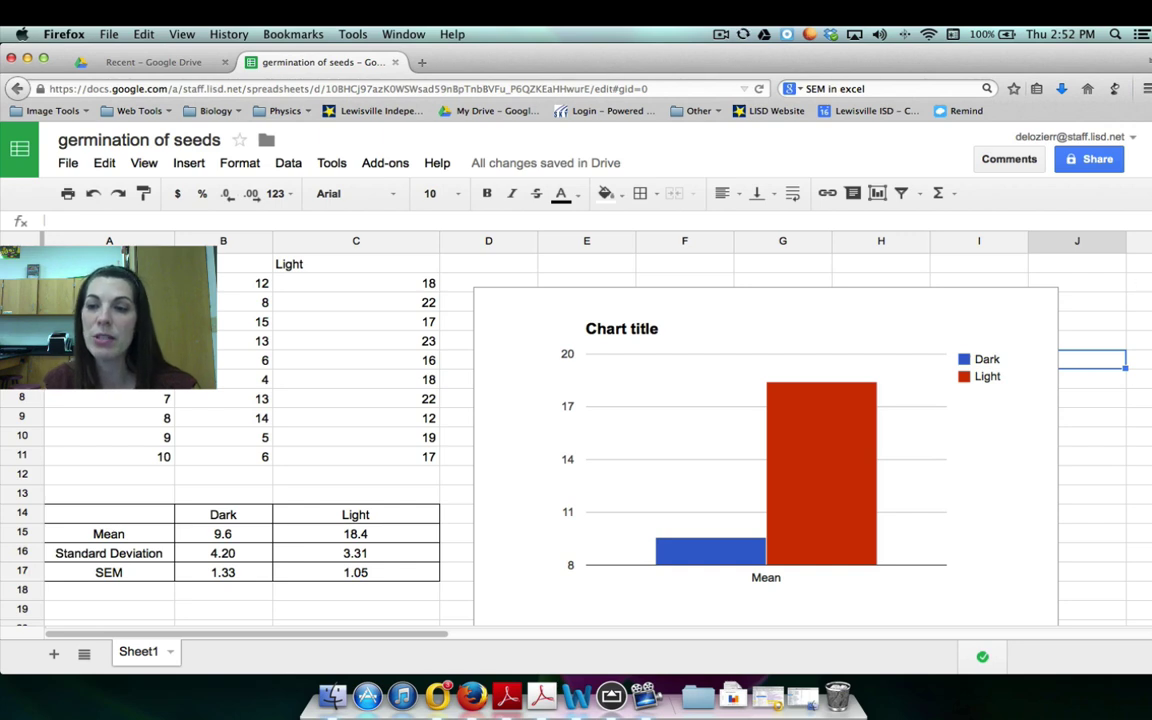
Step: Set the minimum of the chart's vertical axis to 0
scroll(580, 430, down, 1)
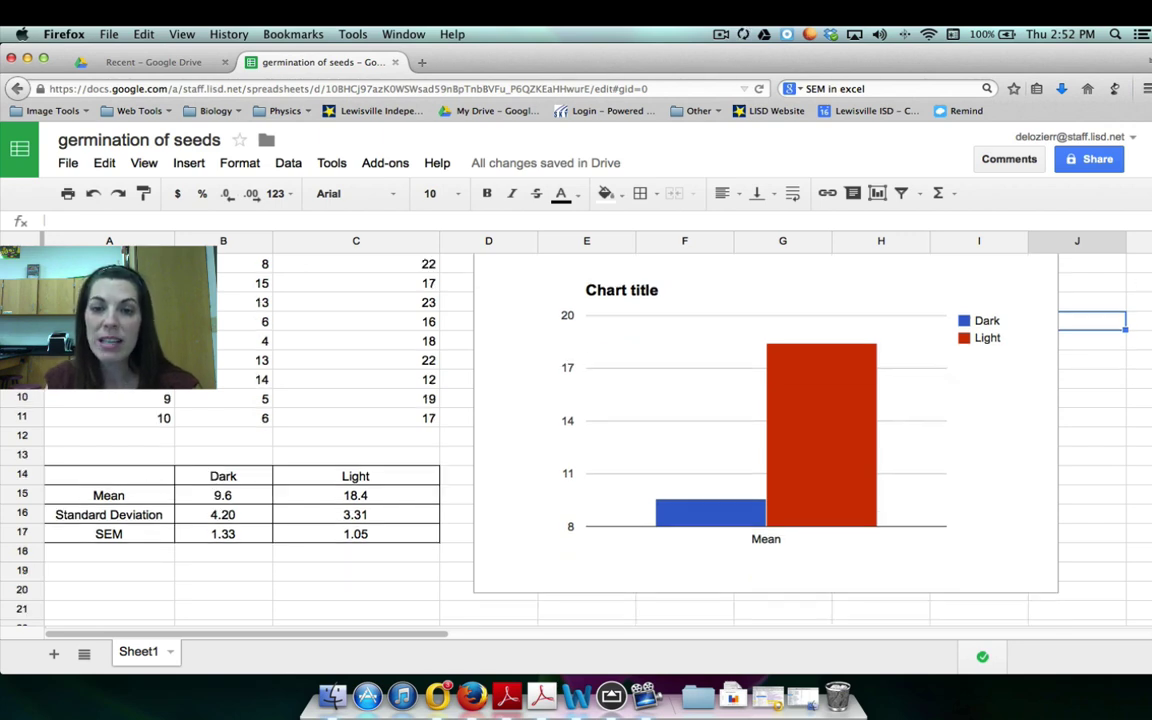
scroll(580, 430, up, 1)
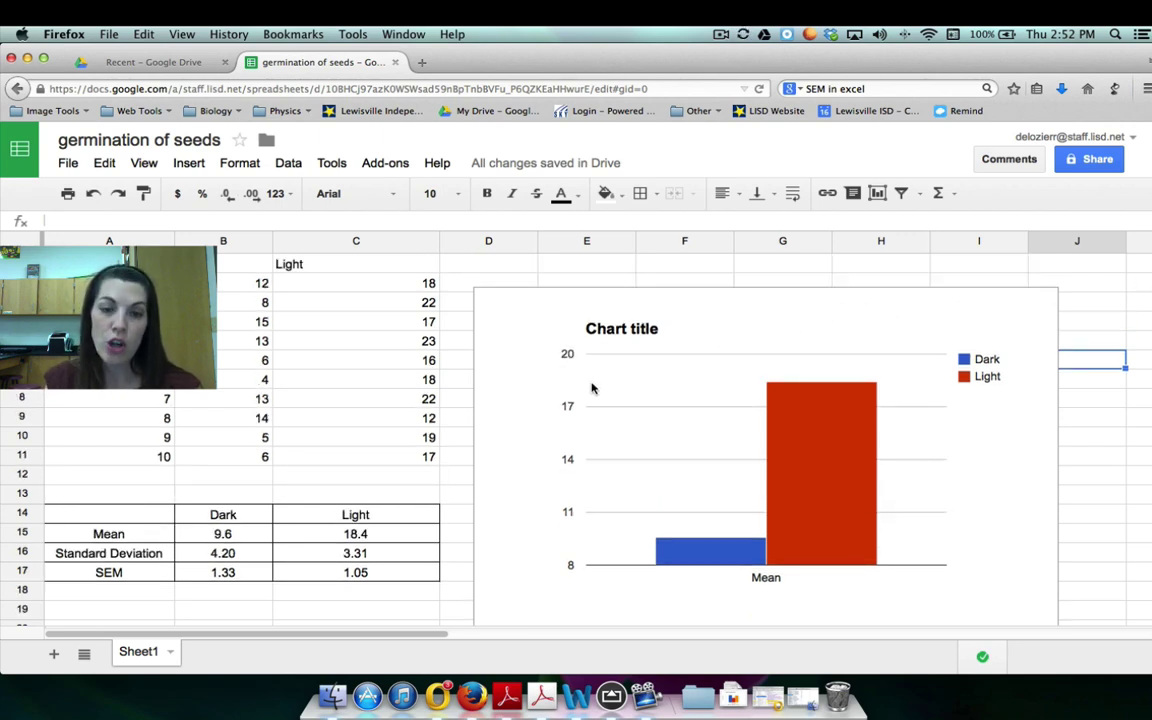
click(572, 574)
click(571, 571)
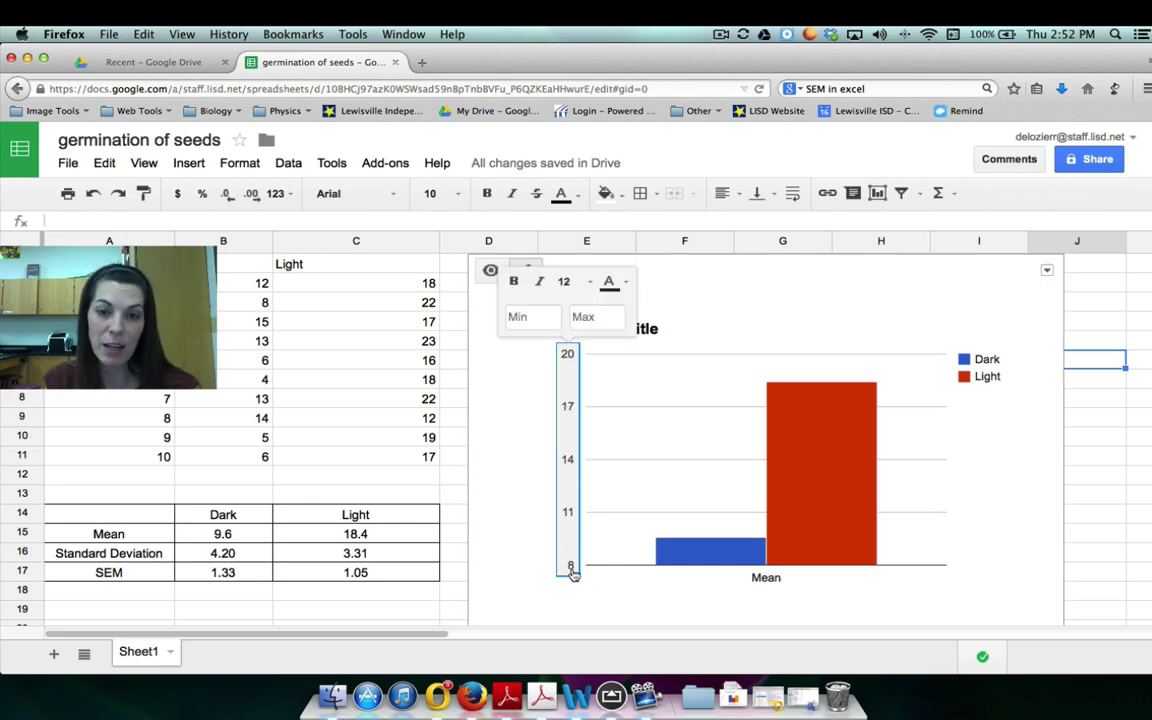
text(0)
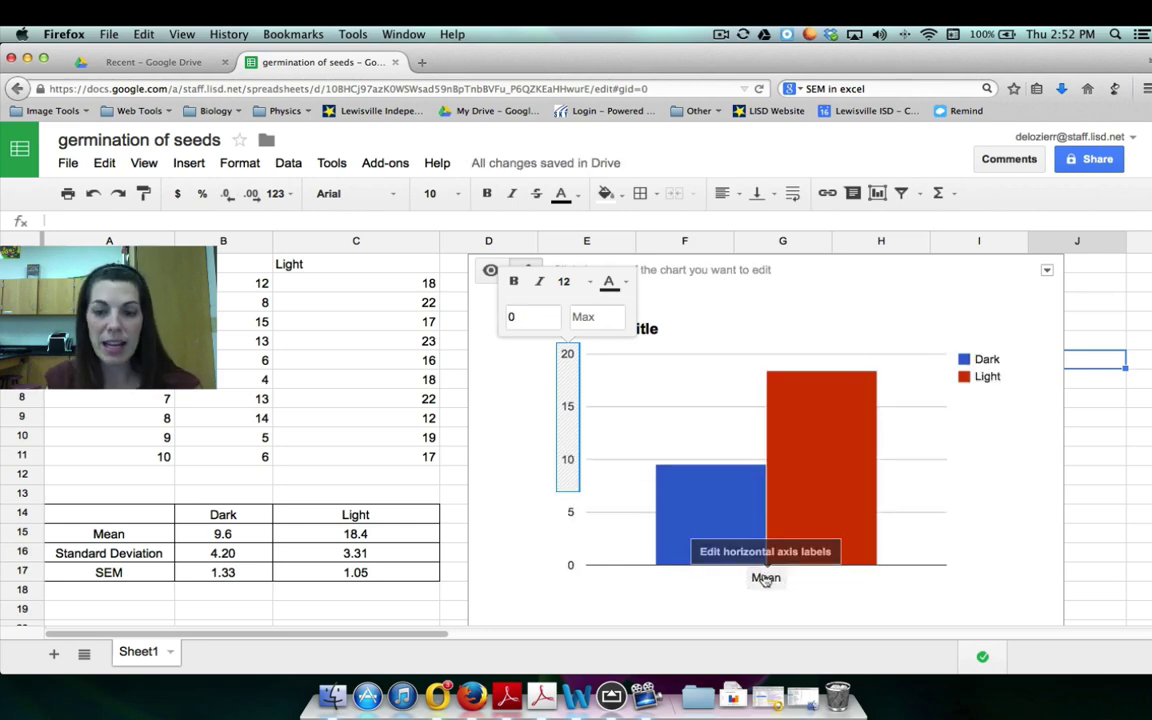
Step: Set the position of the chart's Dark and Light legend to Bottom
click(998, 376)
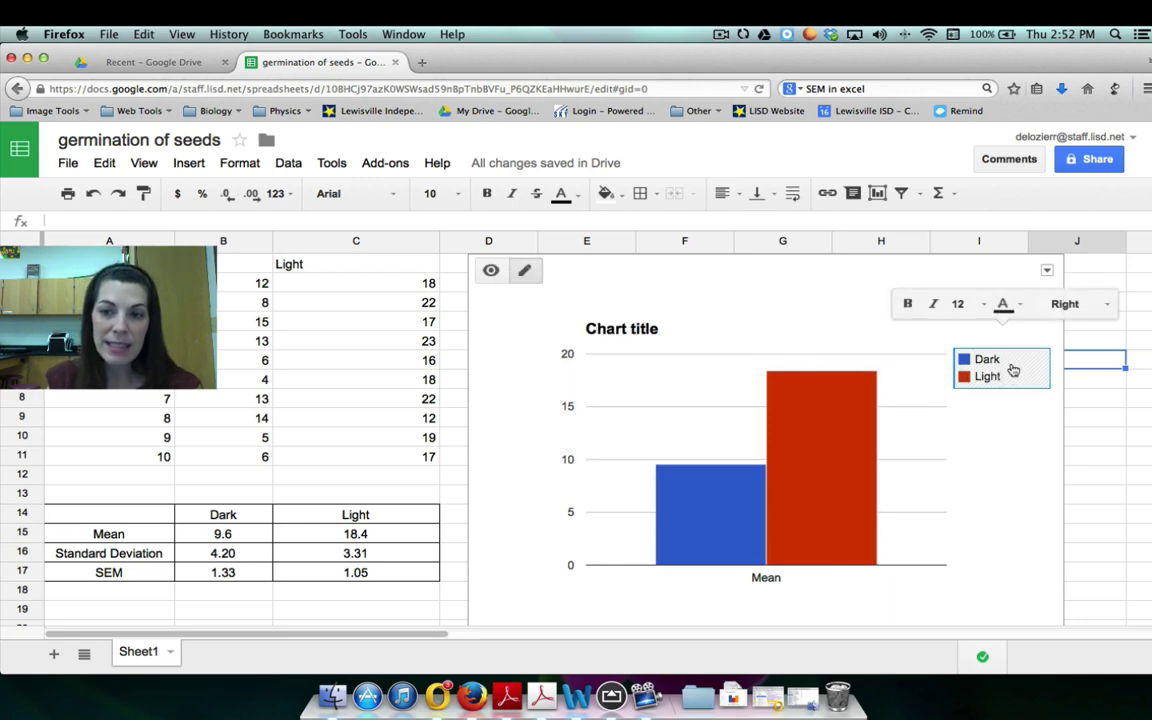
click(1080, 313)
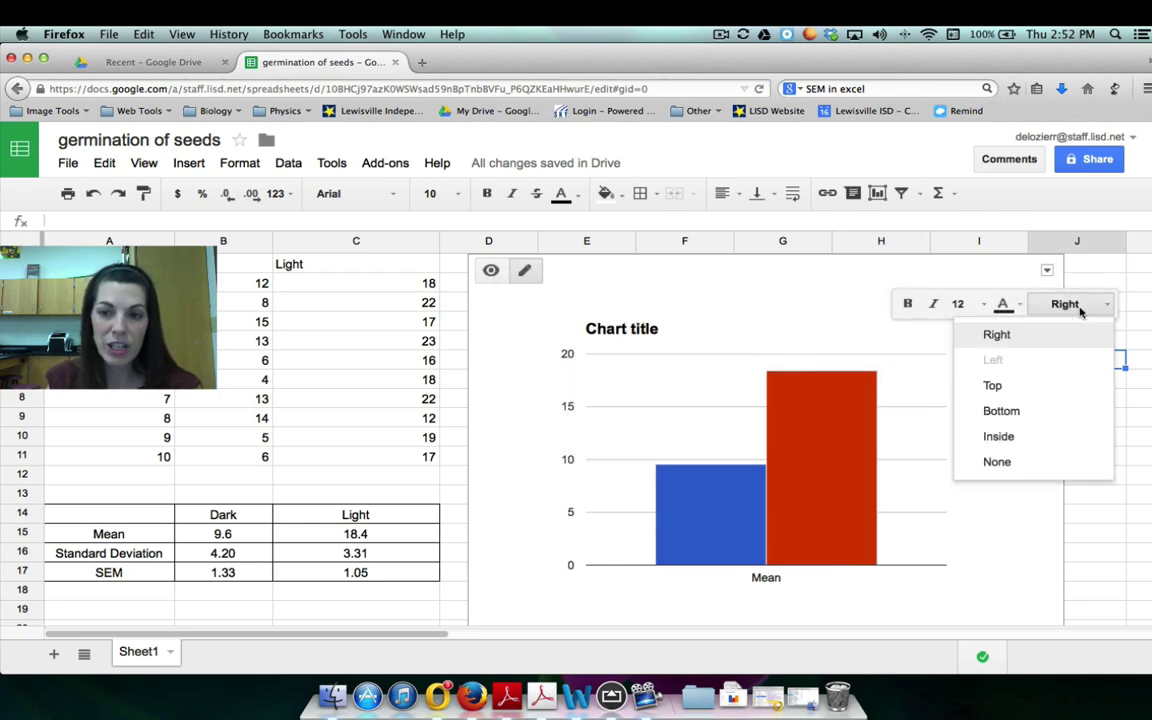
click(958, 410)
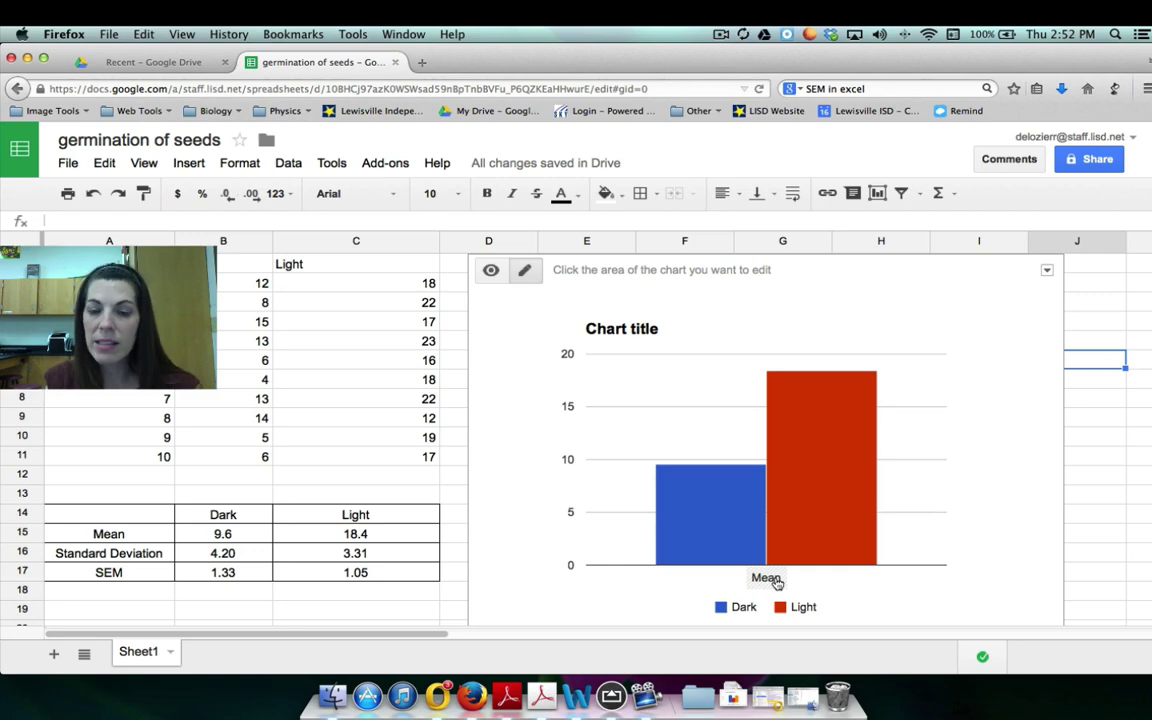
click(768, 579)
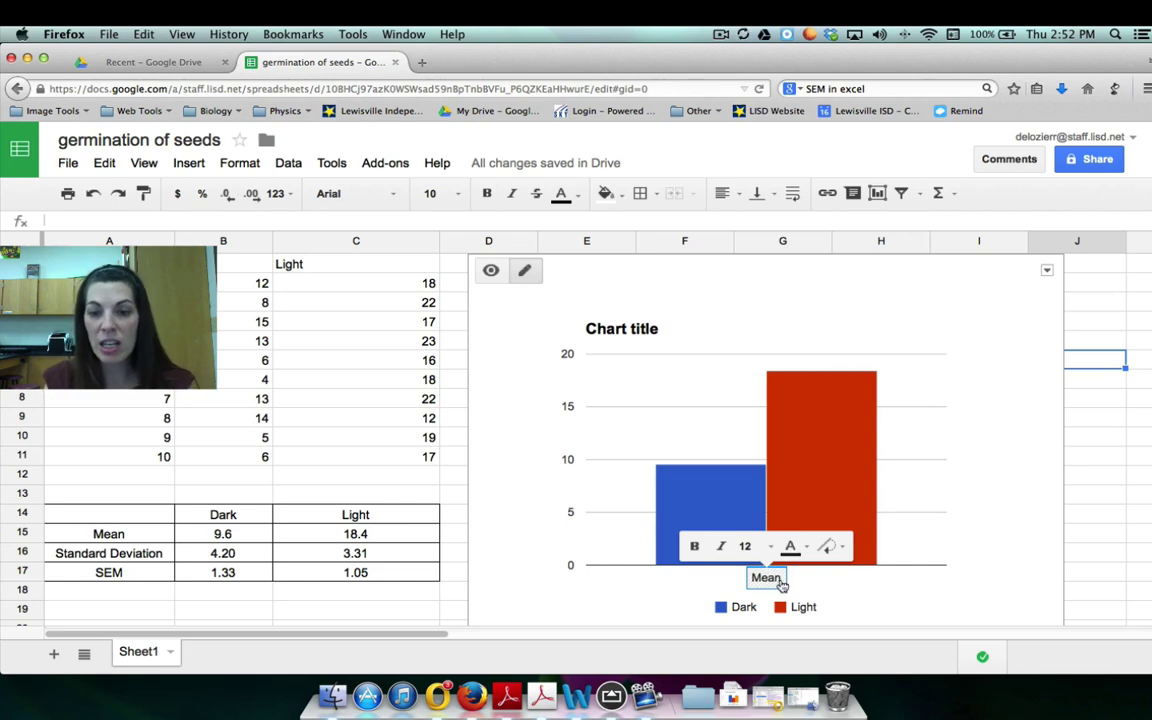
right_click(774, 586)
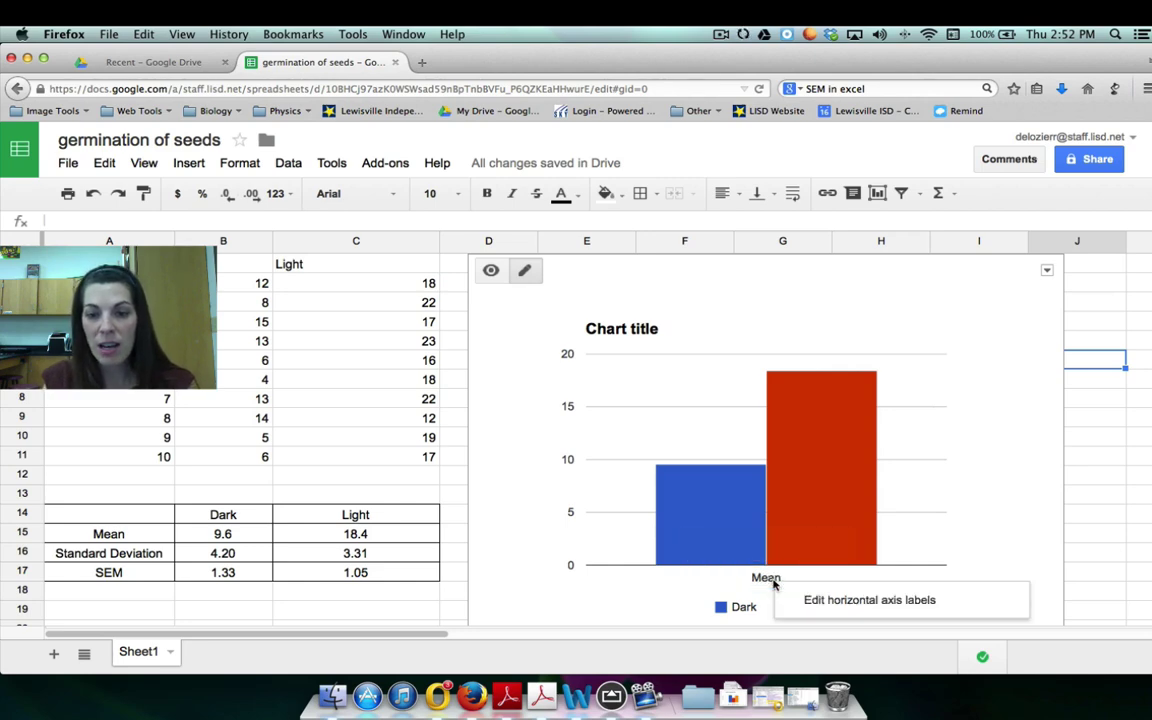
click(826, 600)
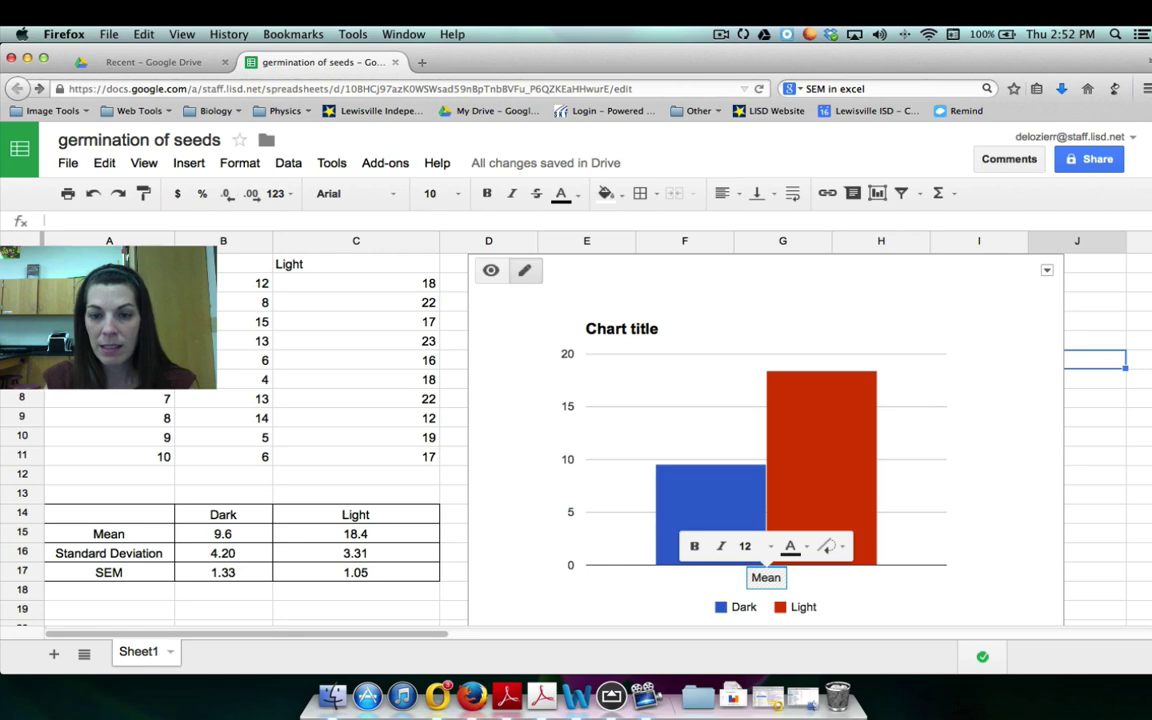
right_click(767, 582)
click(766, 581)
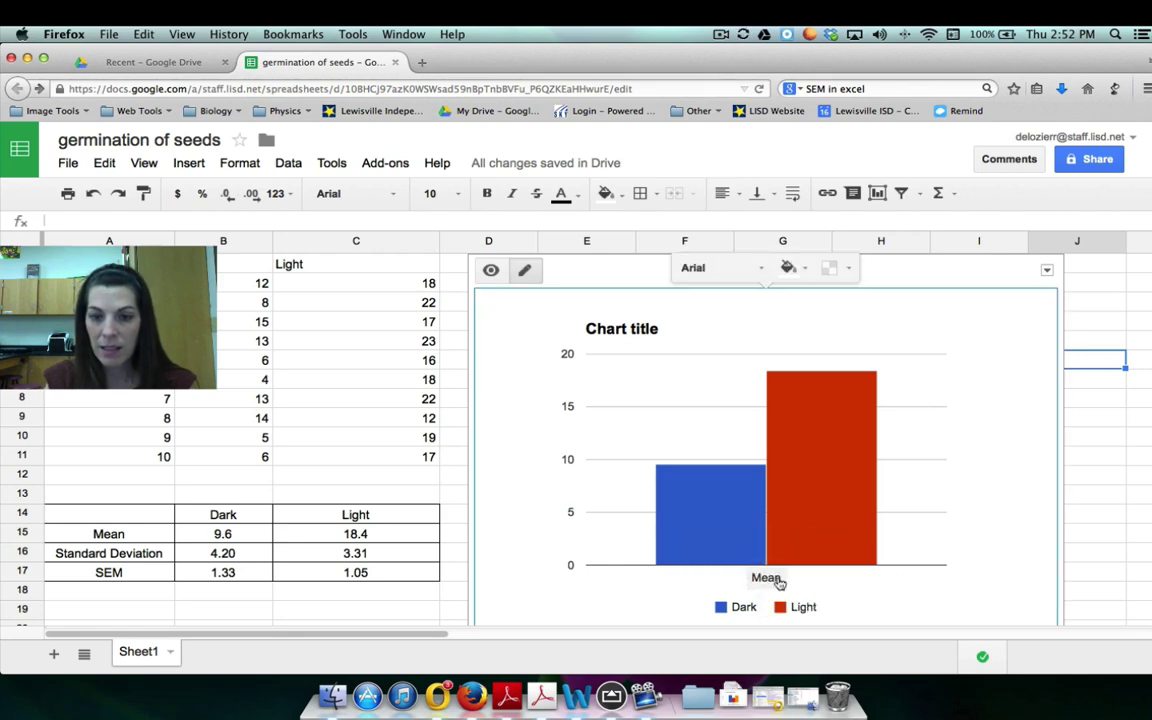
Step: Change the Mean label in cell A15 to "Condition" so that it serves as the chart's horizontal axis label
click(130, 540)
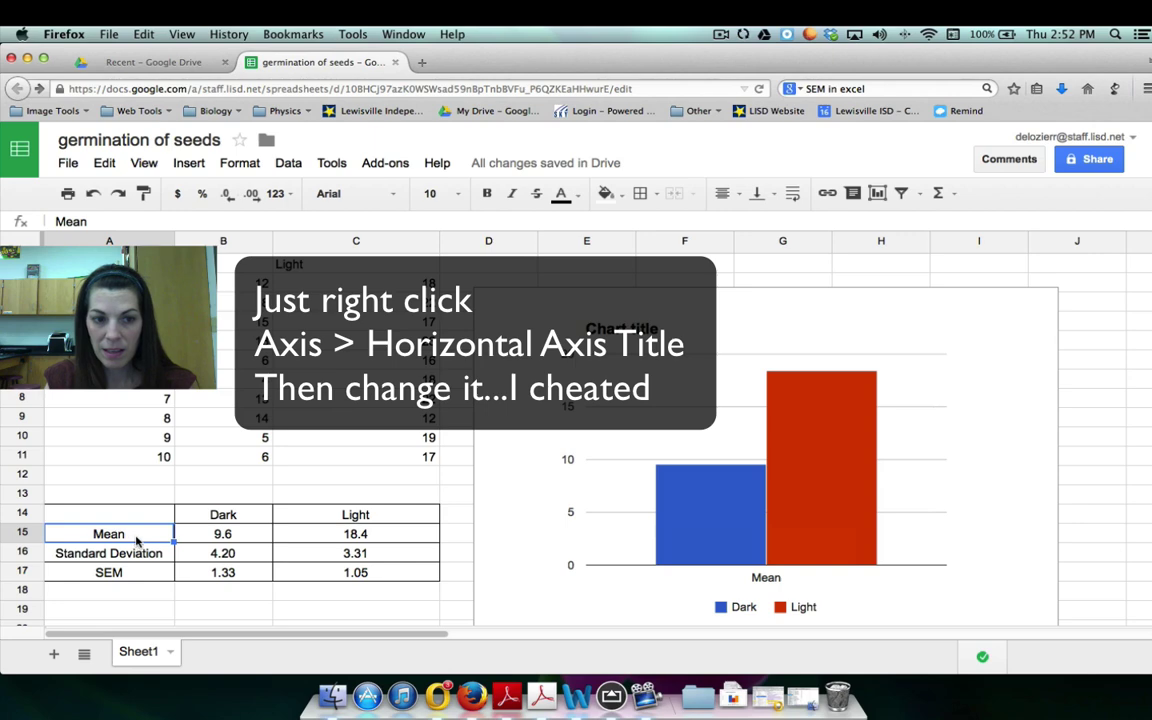
text(Condition)
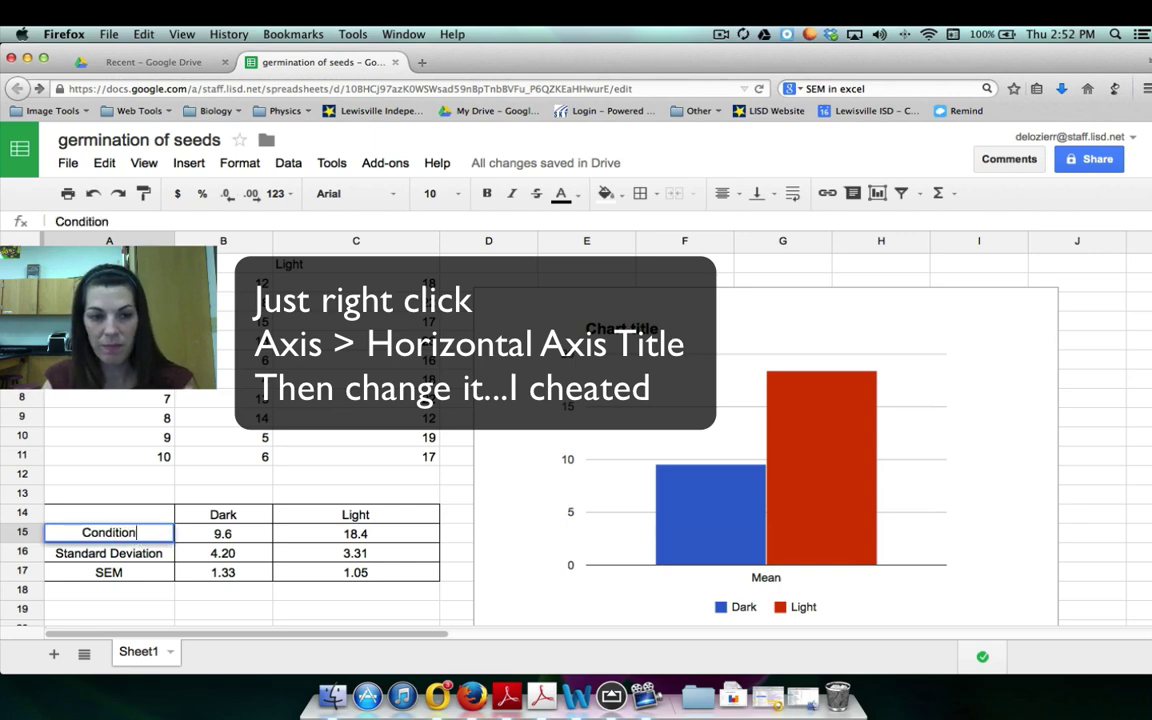
key(Return)
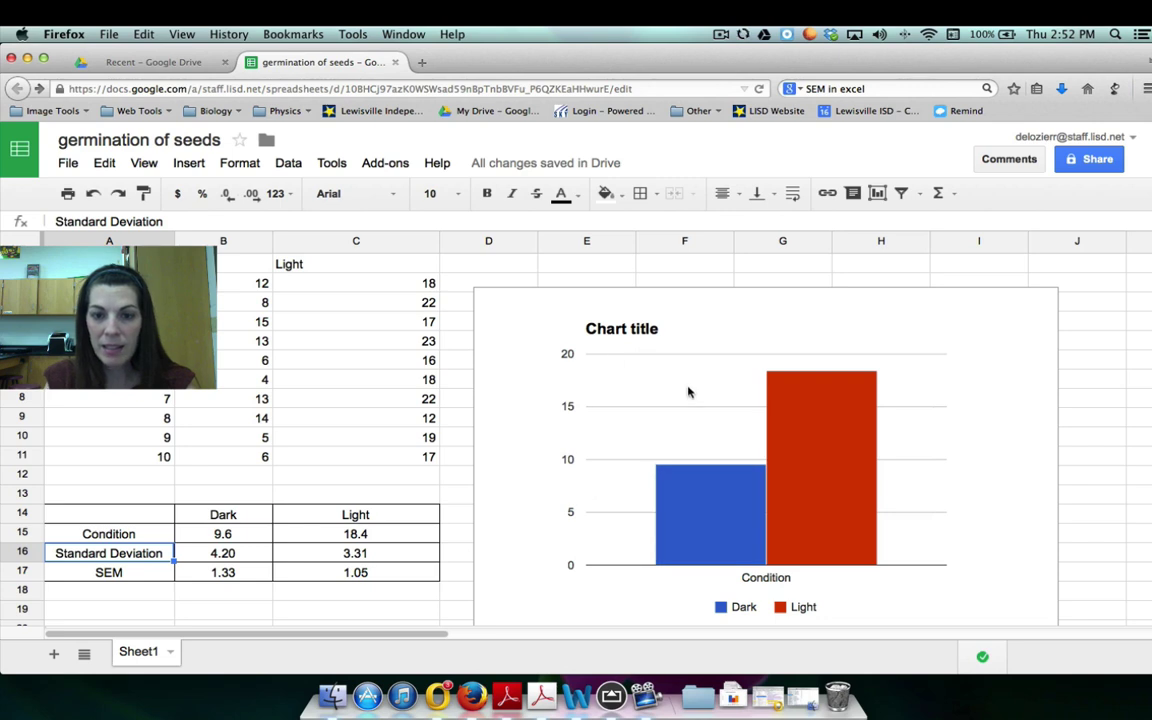
Step: Set the chart title to "Germination of Seeds in Light vs. Dark"
click(632, 334)
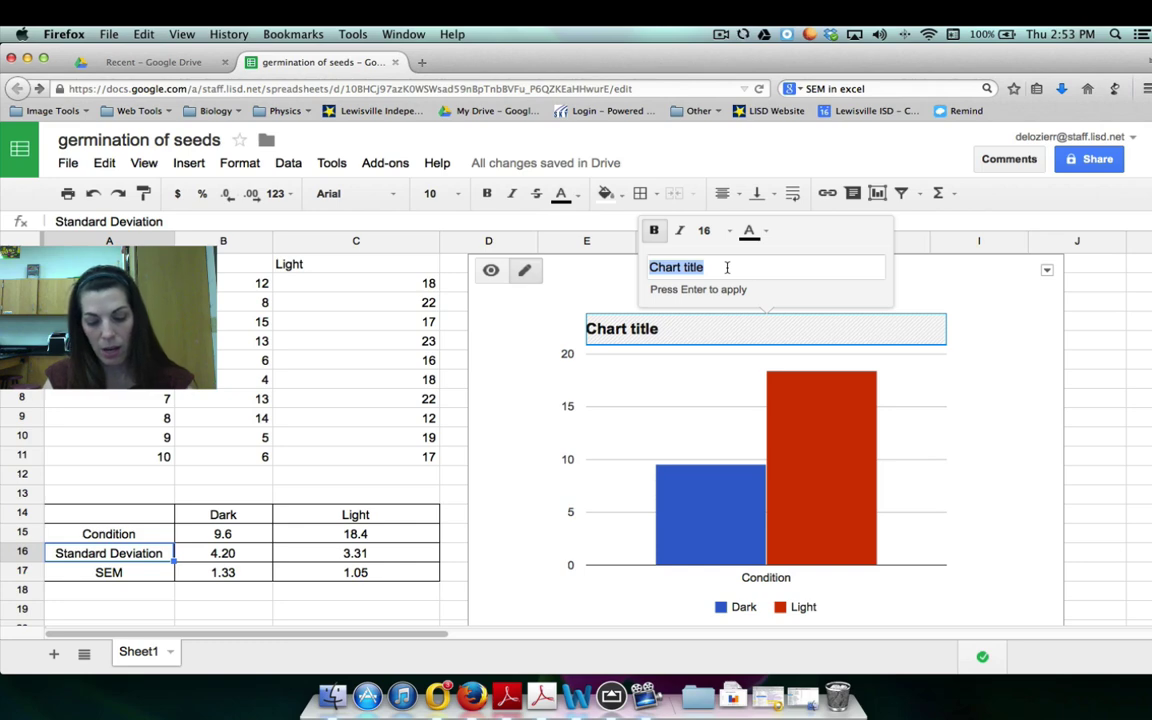
text(Ra)
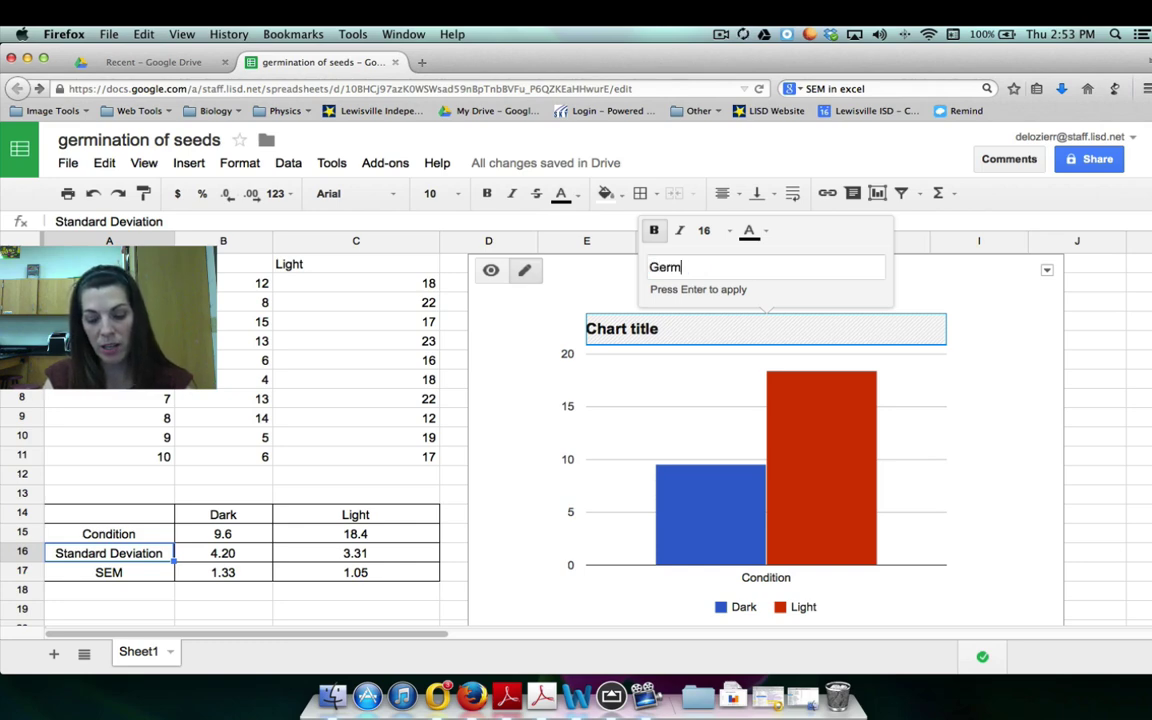
text(rmination of S)
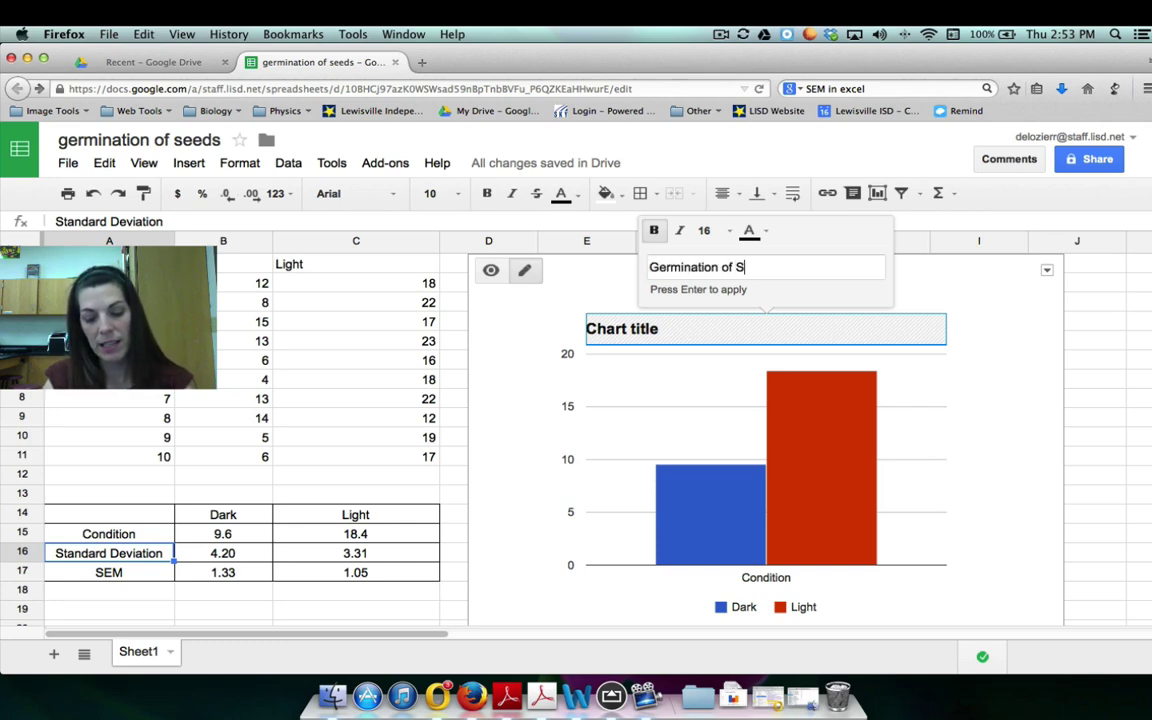
text(eeds in Li)
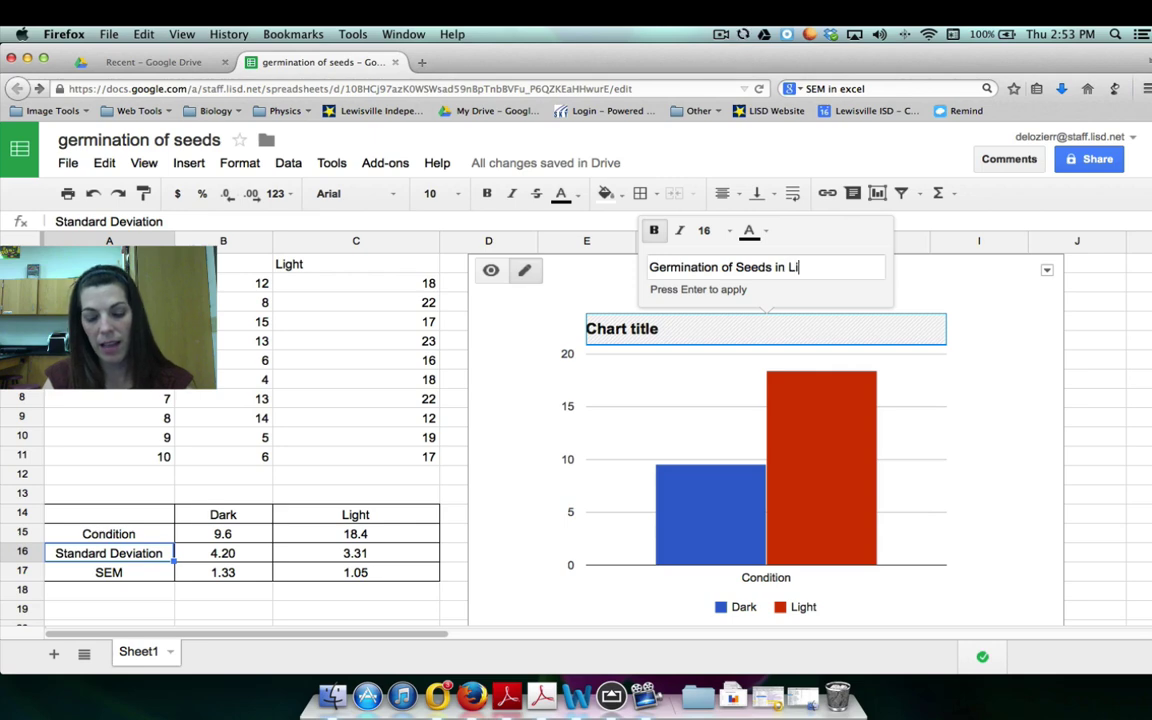
text(ght vs Da)
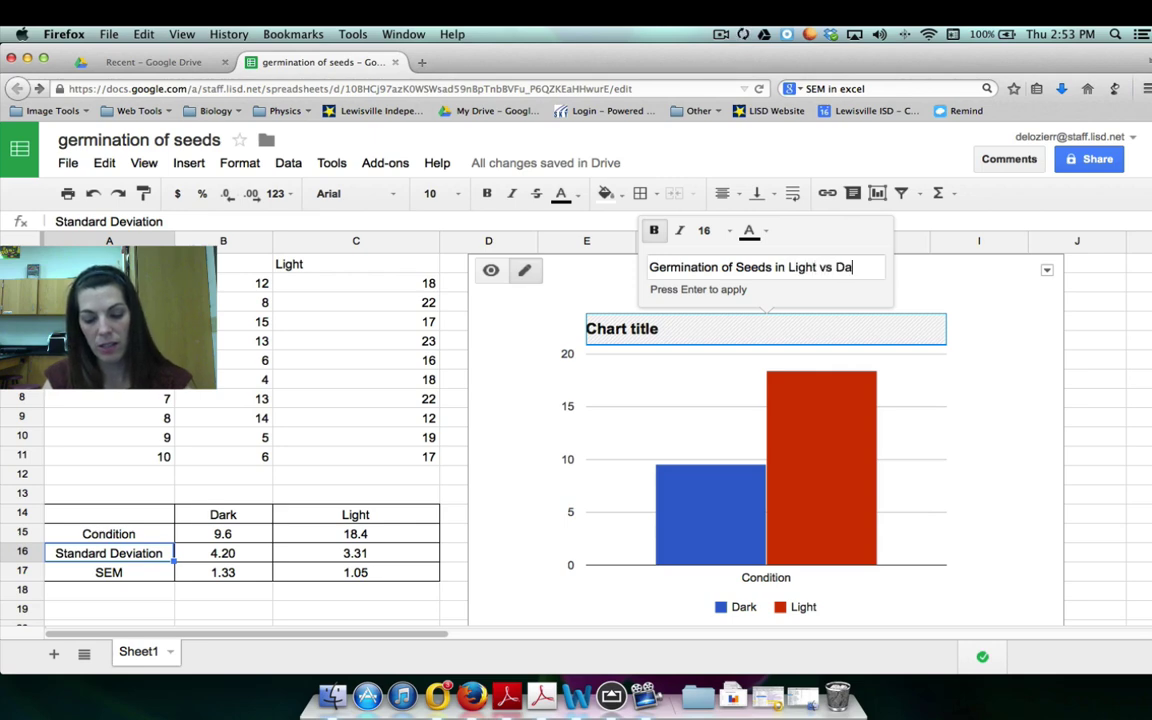
text(rk)
key(Left)
key(Left)
key(Left)
key(Left)
key(Left)
text(.)
key(Return)
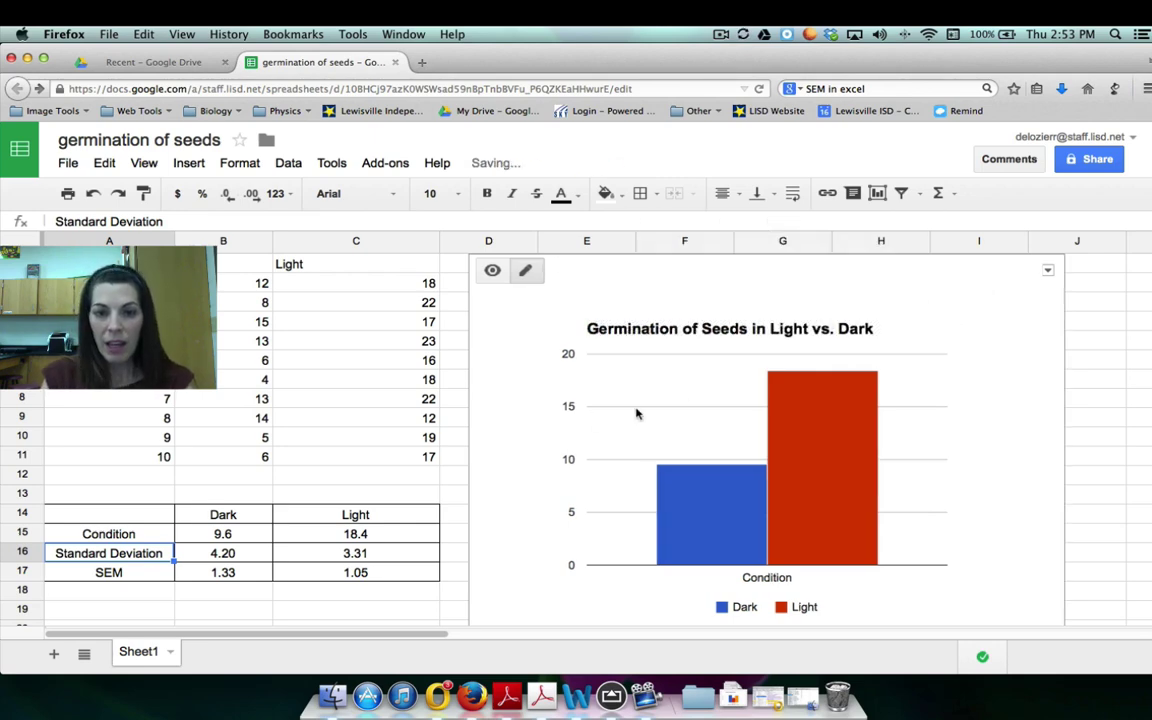
click(560, 428)
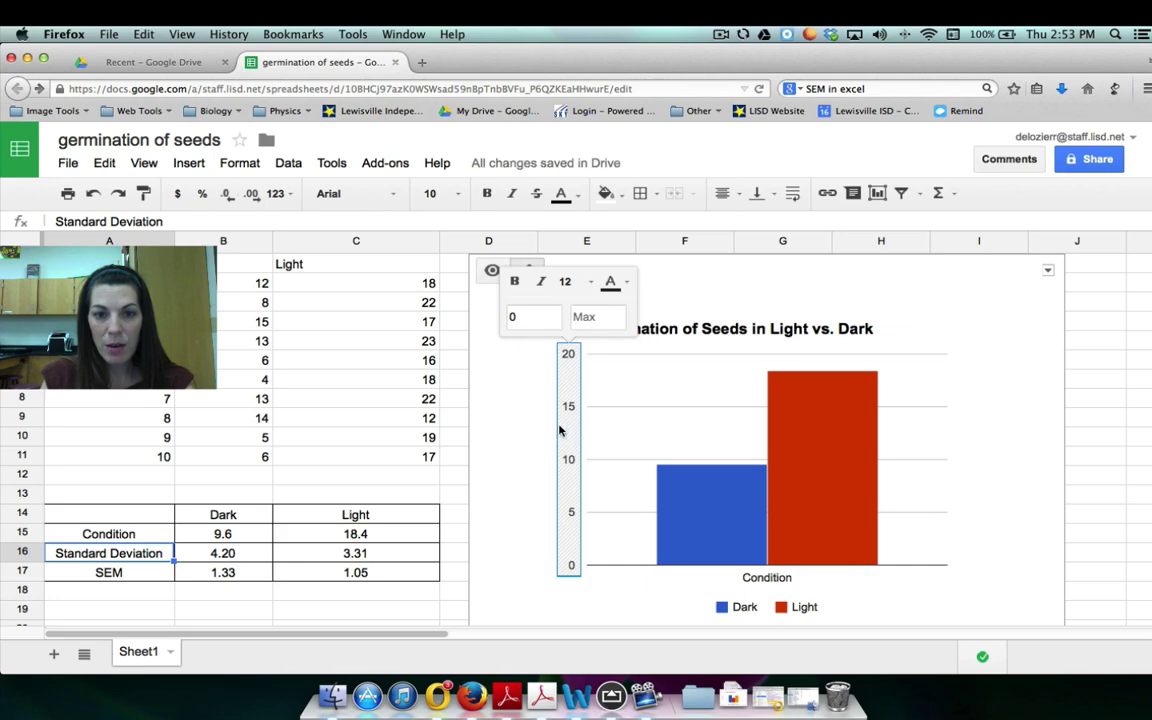
right_click(562, 430)
click(623, 447)
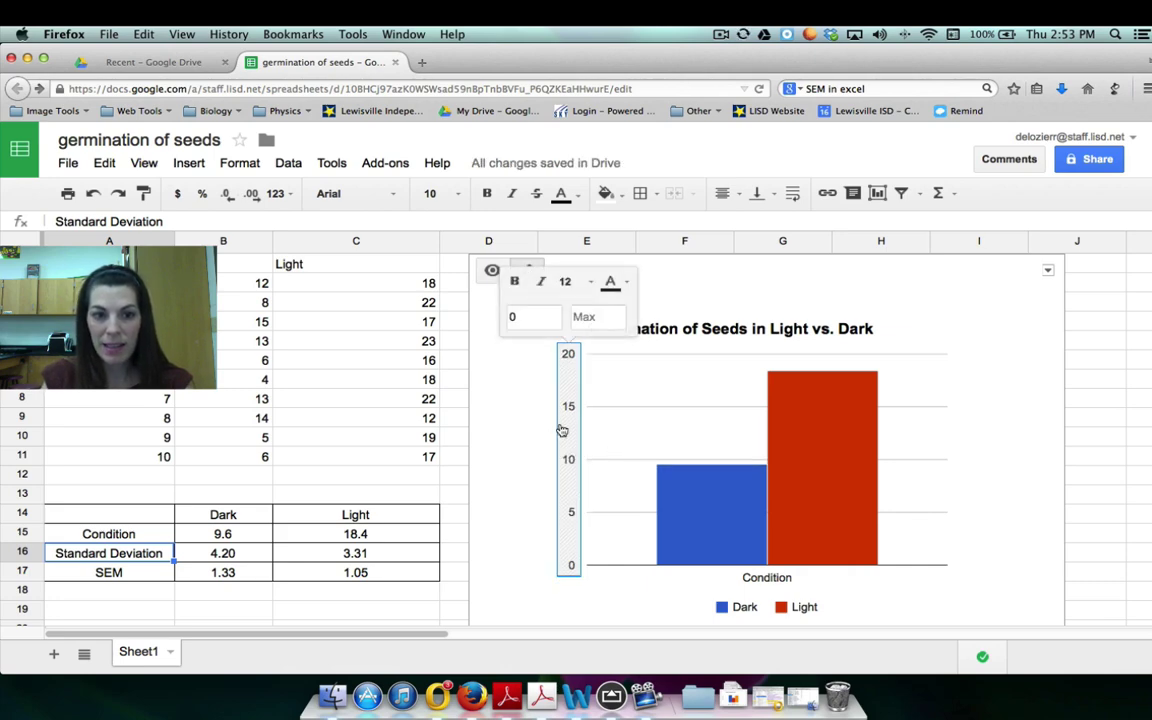
Step: Set the chart's left vertical axis title to "Mean onumber of seeds germinated"
click(620, 437)
right_click(626, 440)
mouse_move(748, 547)
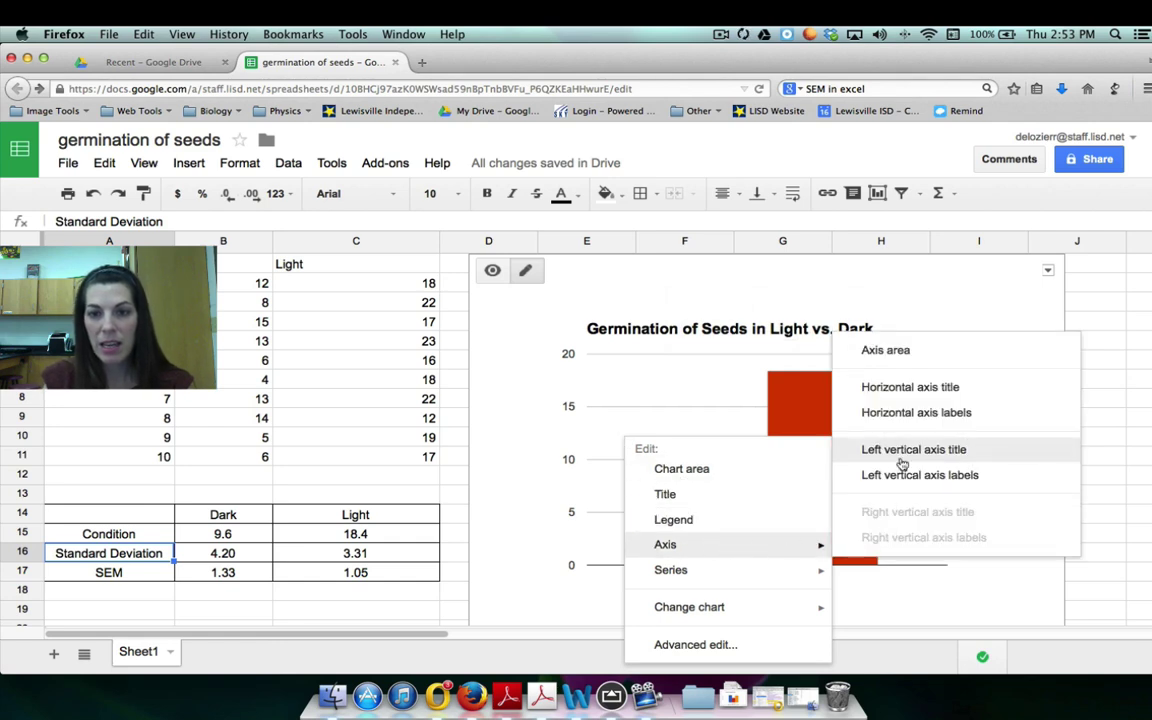
click(903, 451)
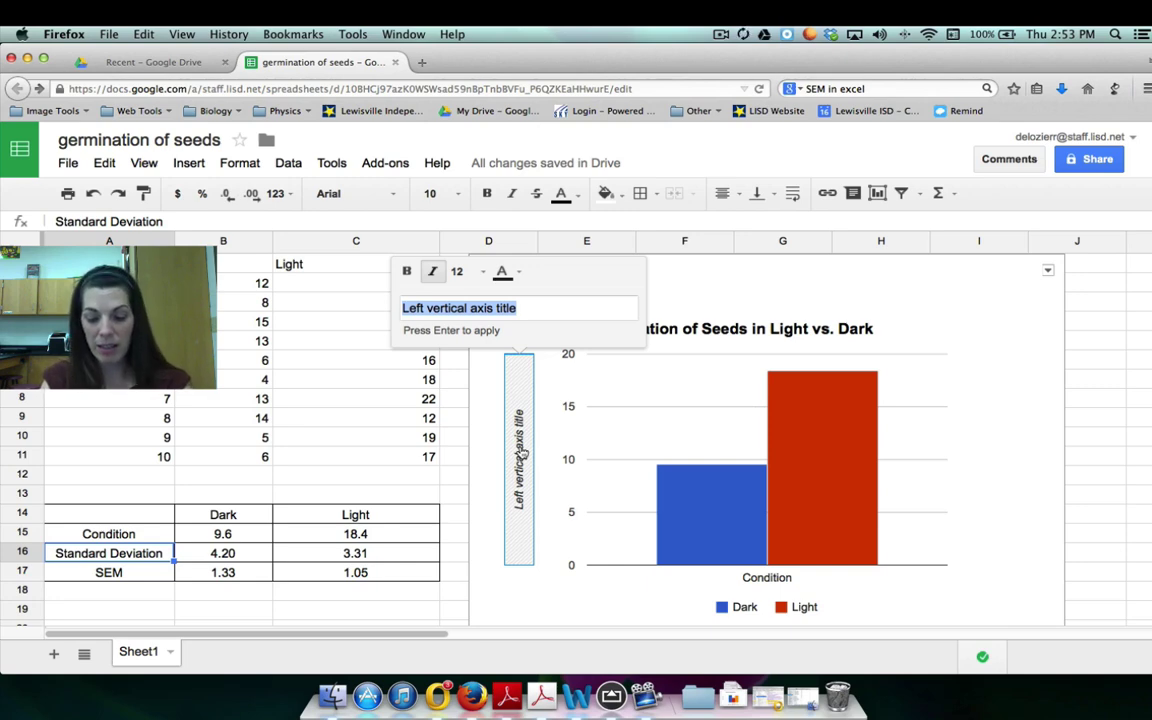
text(# o)
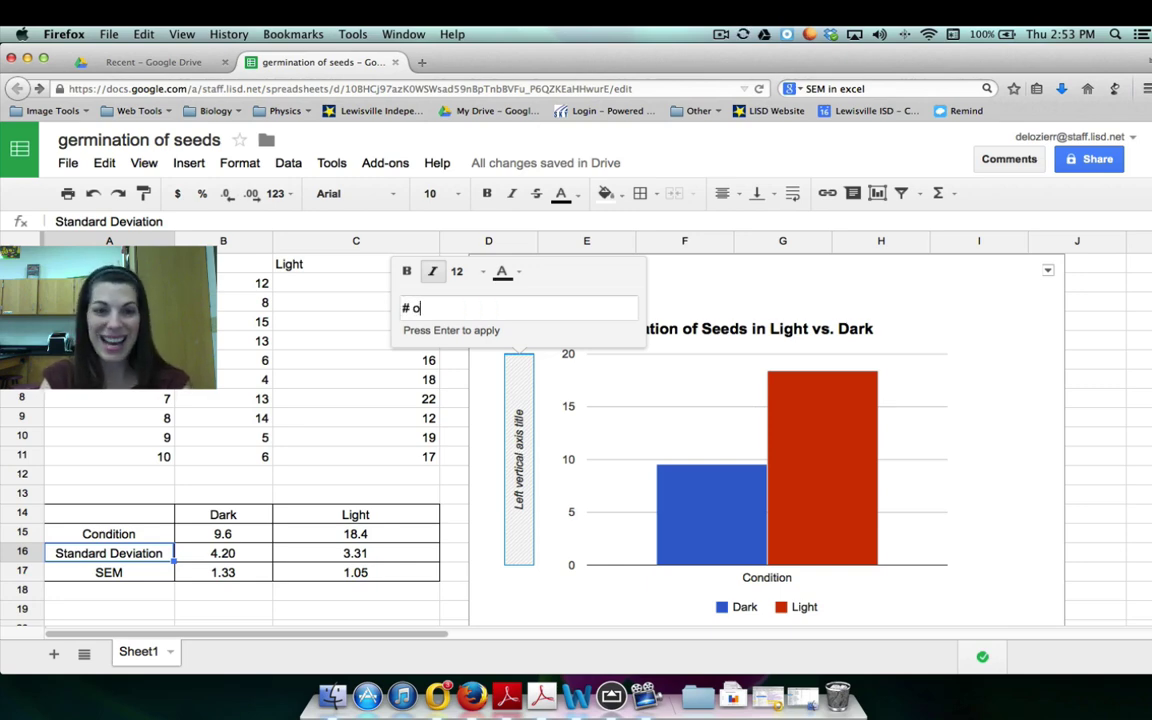
key(BackSpace)
key(BackSpace)
key(BackSpace)
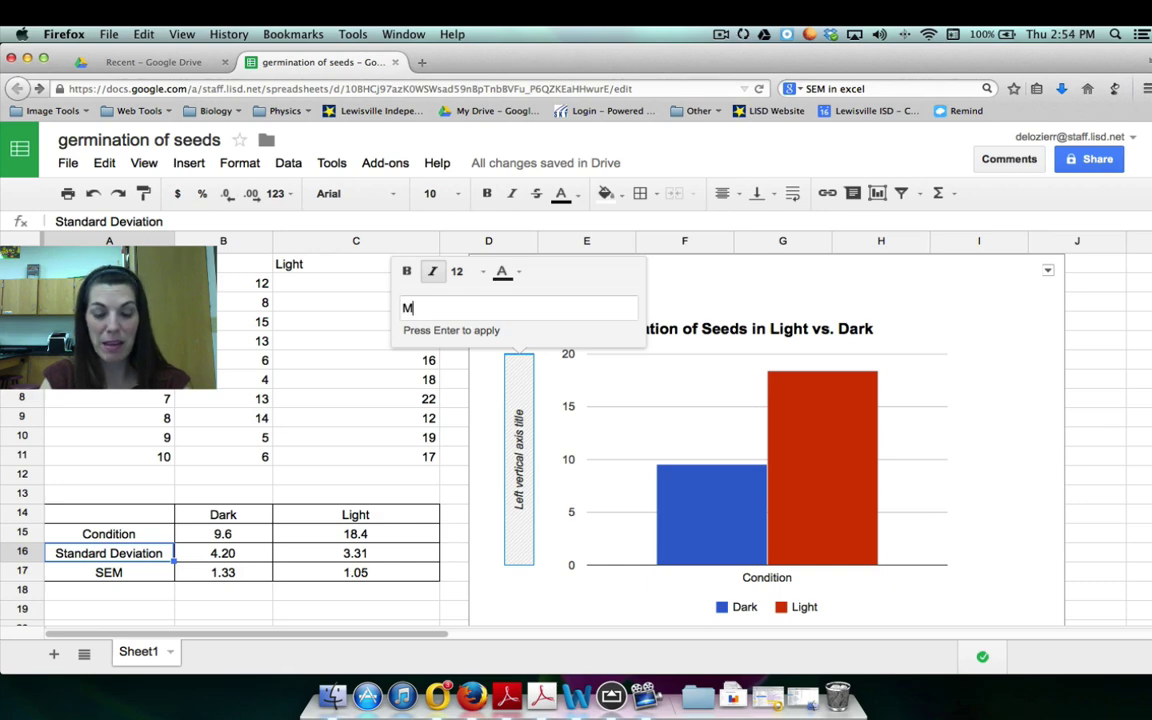
text(Mean)
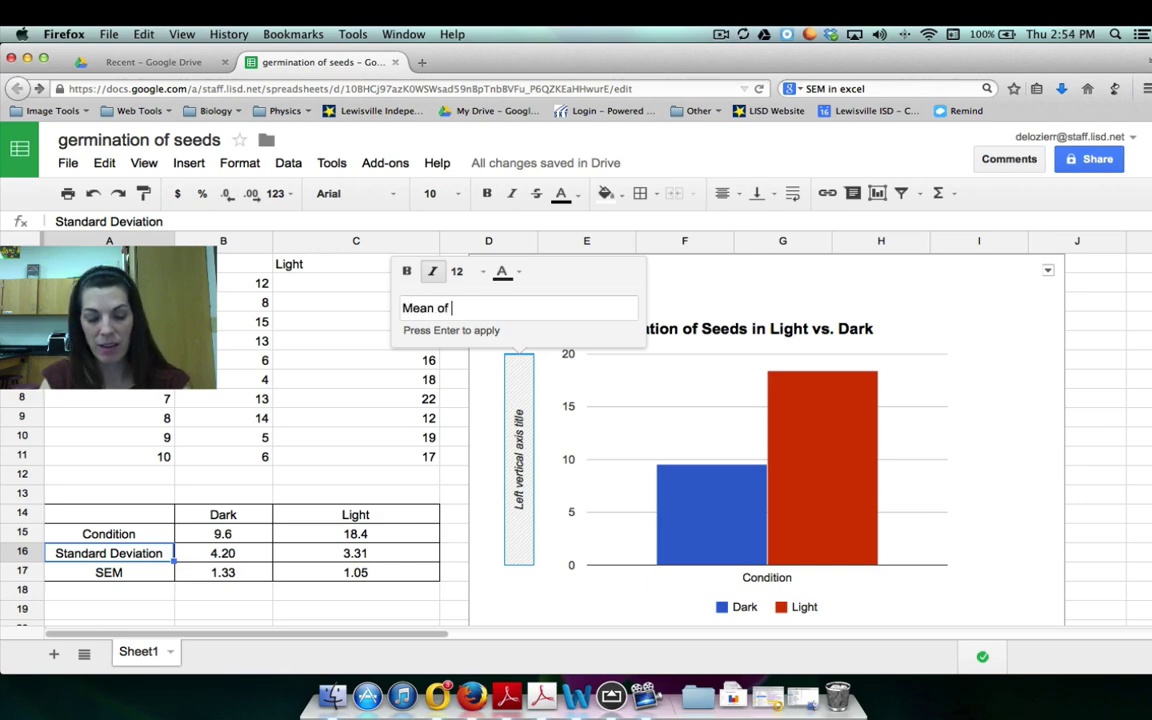
text( o)
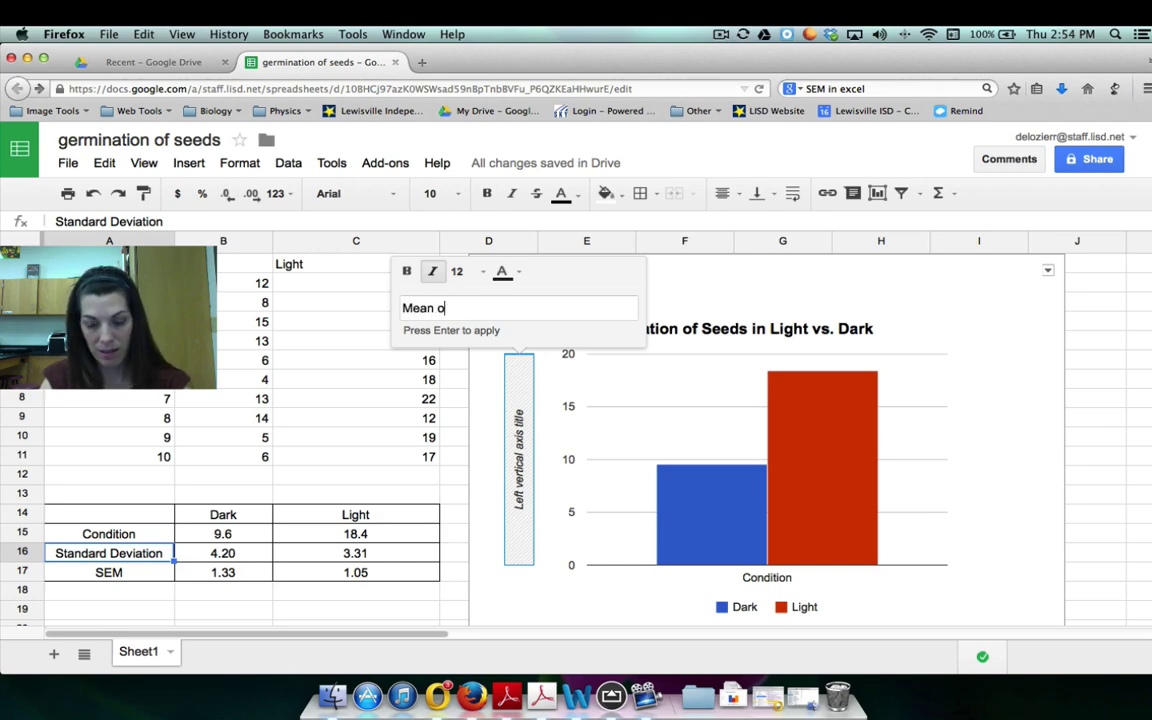
text(number of)
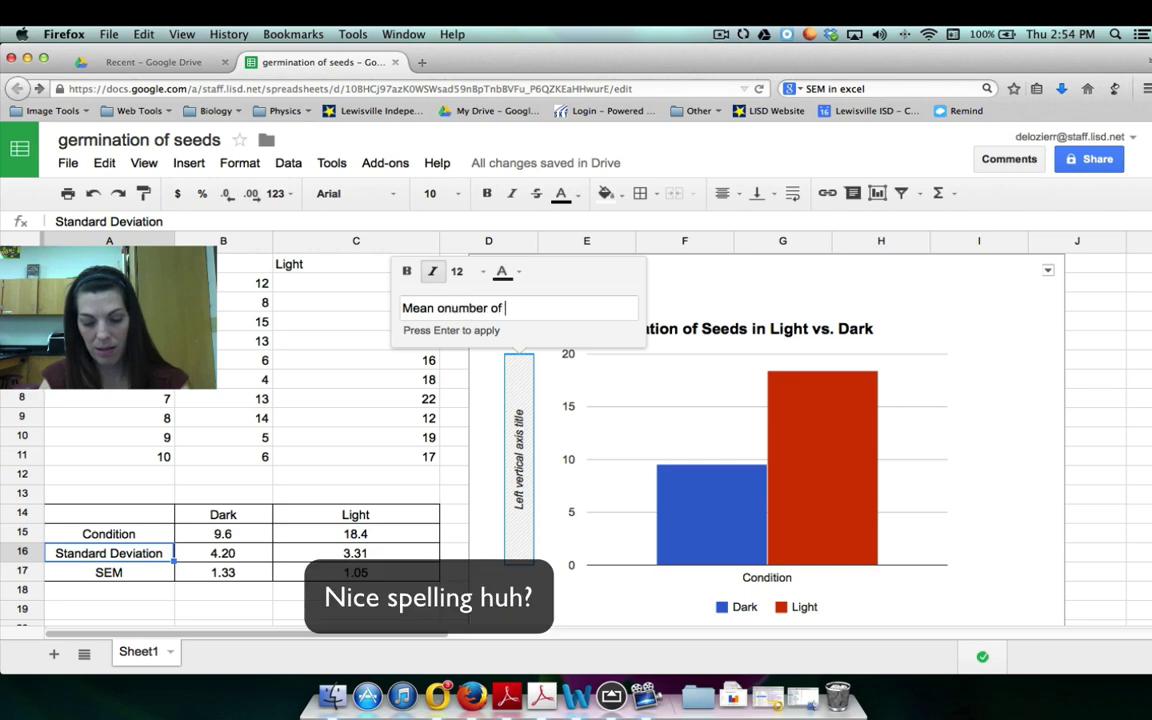
text( seeds germinatied)
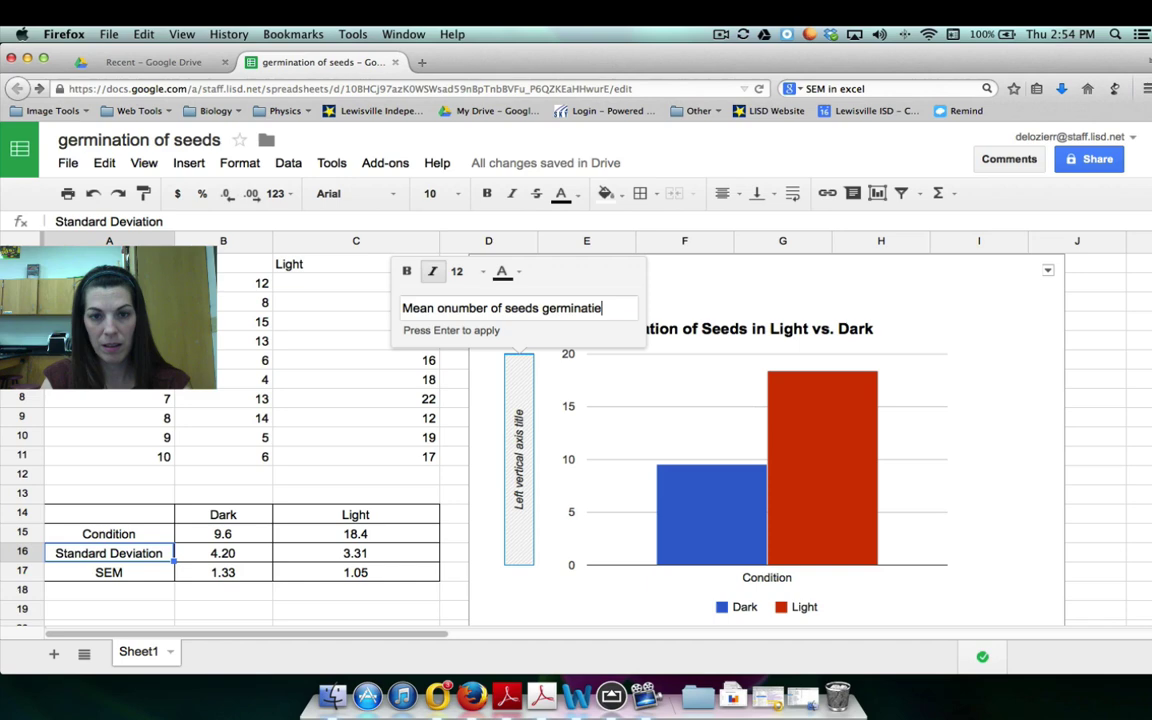
text(ed)
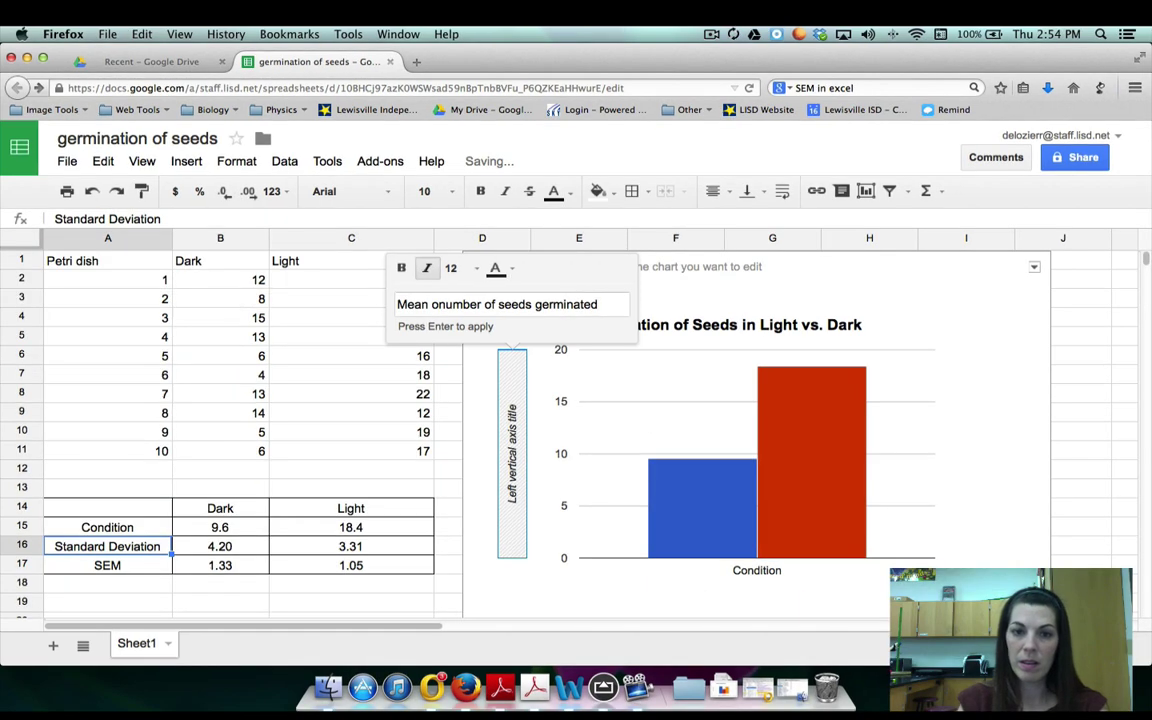
key(Return)
Step: Open the advanced chart editor from the Dark column and place it so the Dark and Light summary values stay uncovered
click(695, 456)
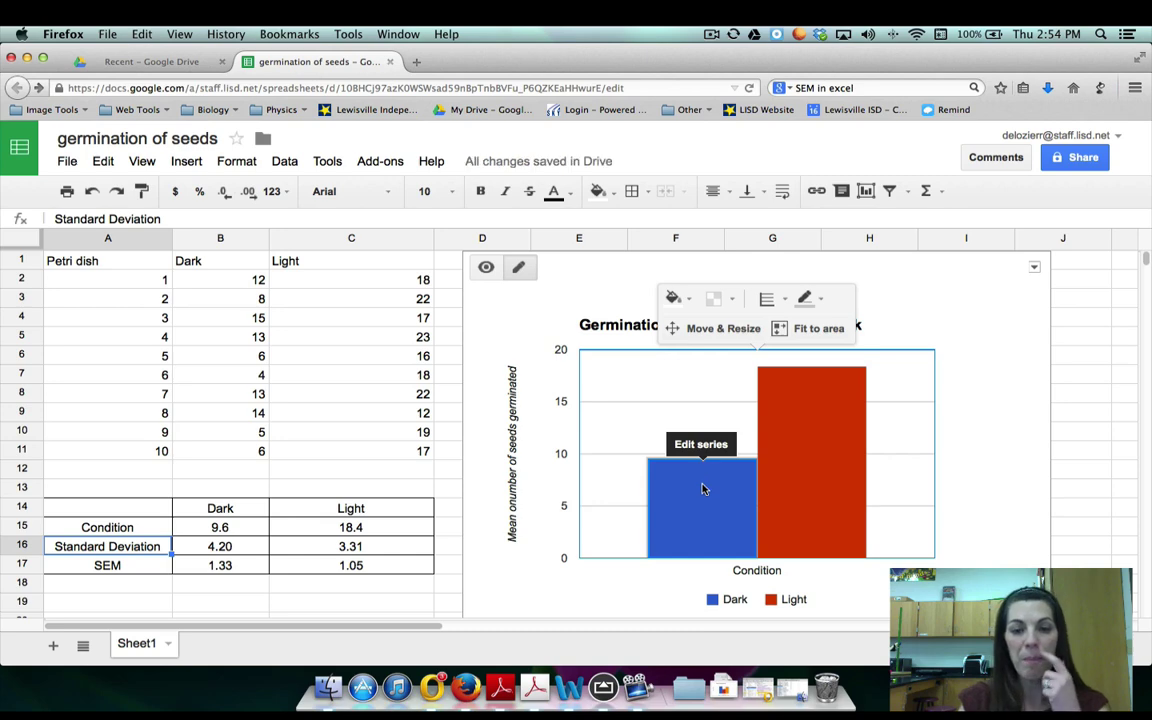
click(702, 488)
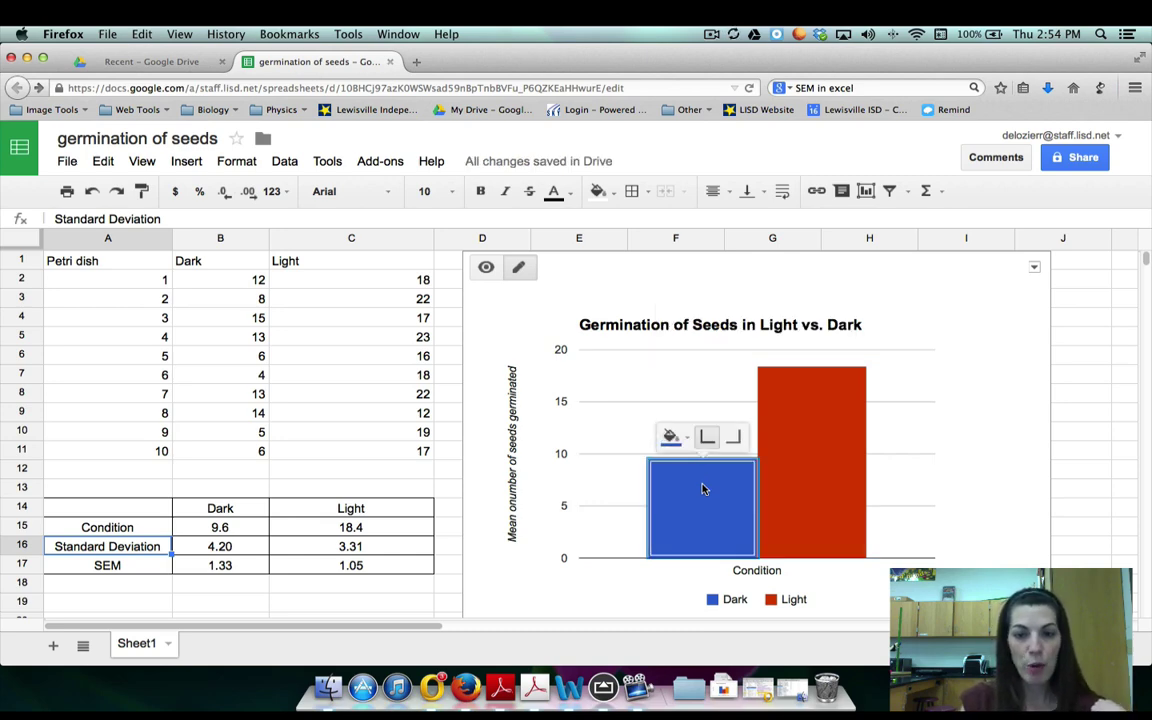
right_click(703, 488)
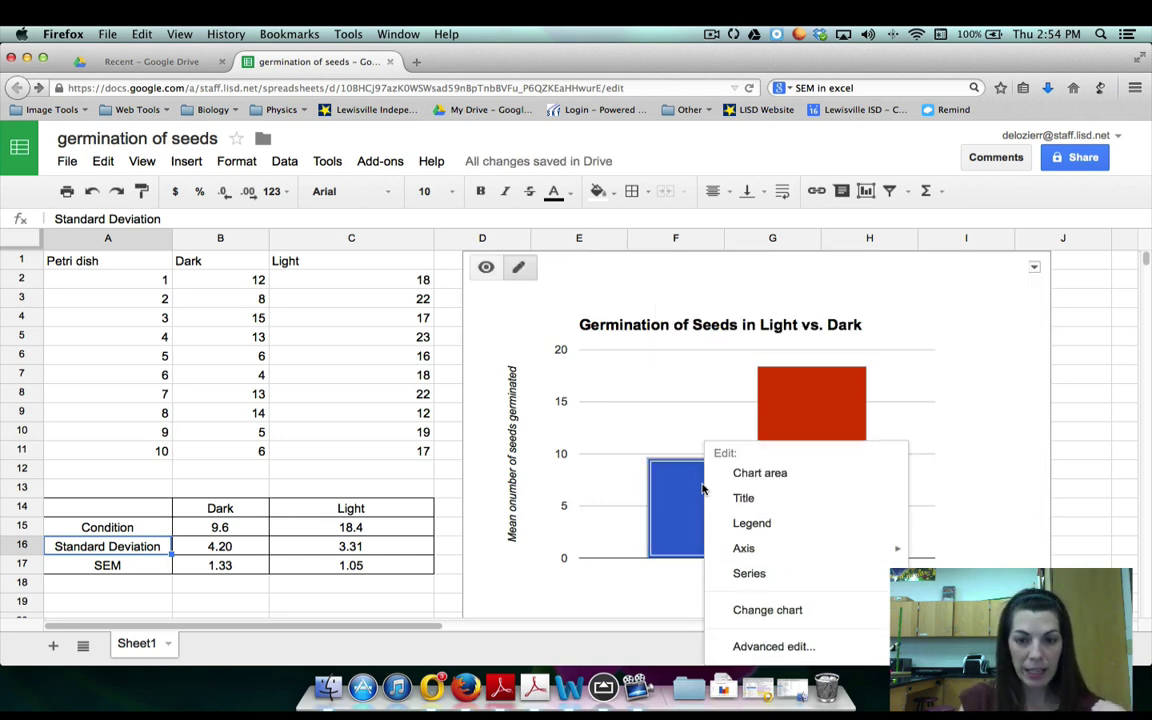
click(775, 647)
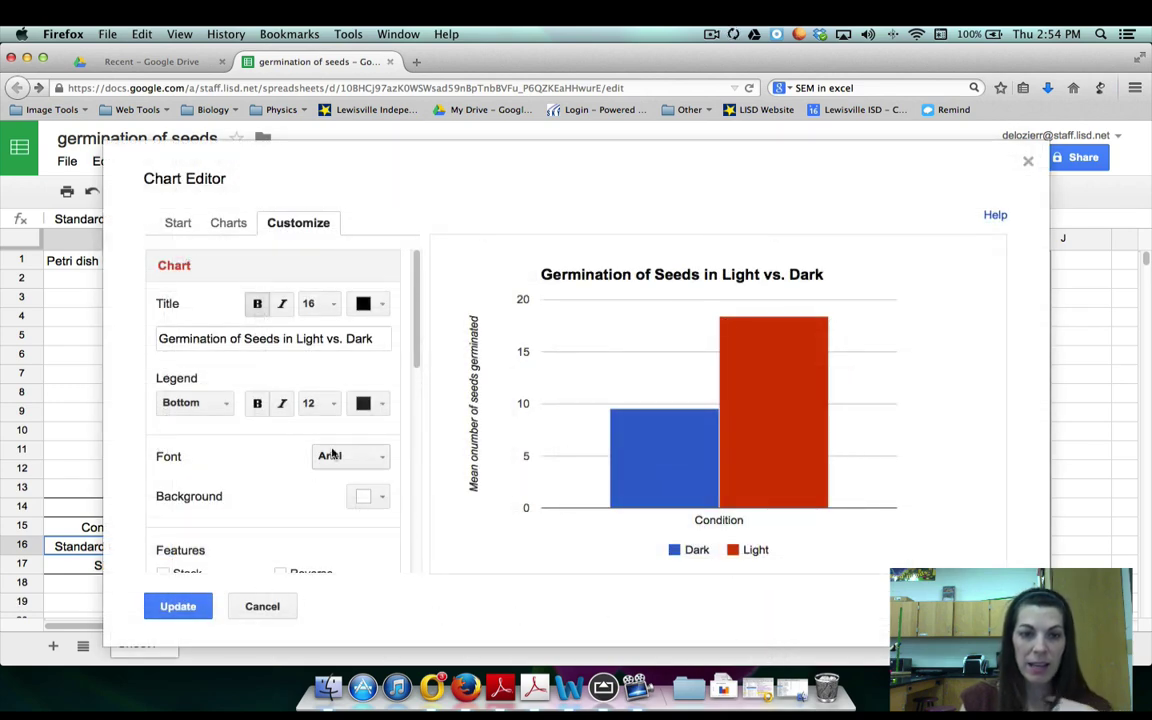
scroll(376, 265, down, 5)
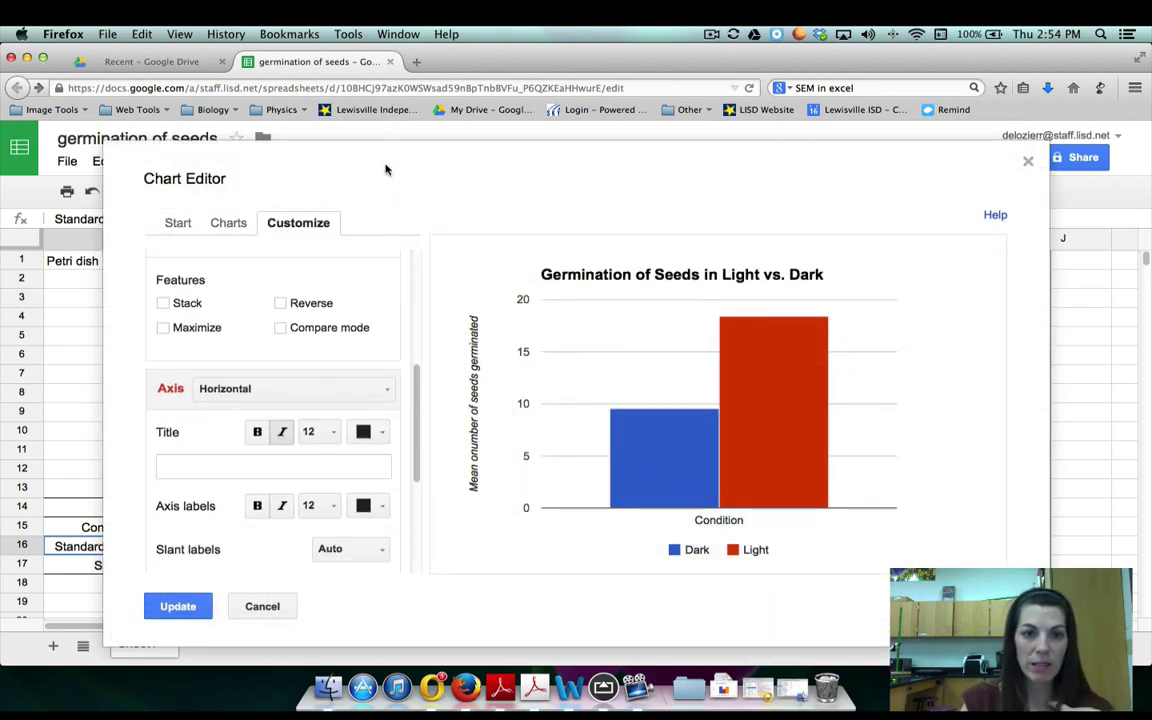
drag(426, 165, 346, 136)
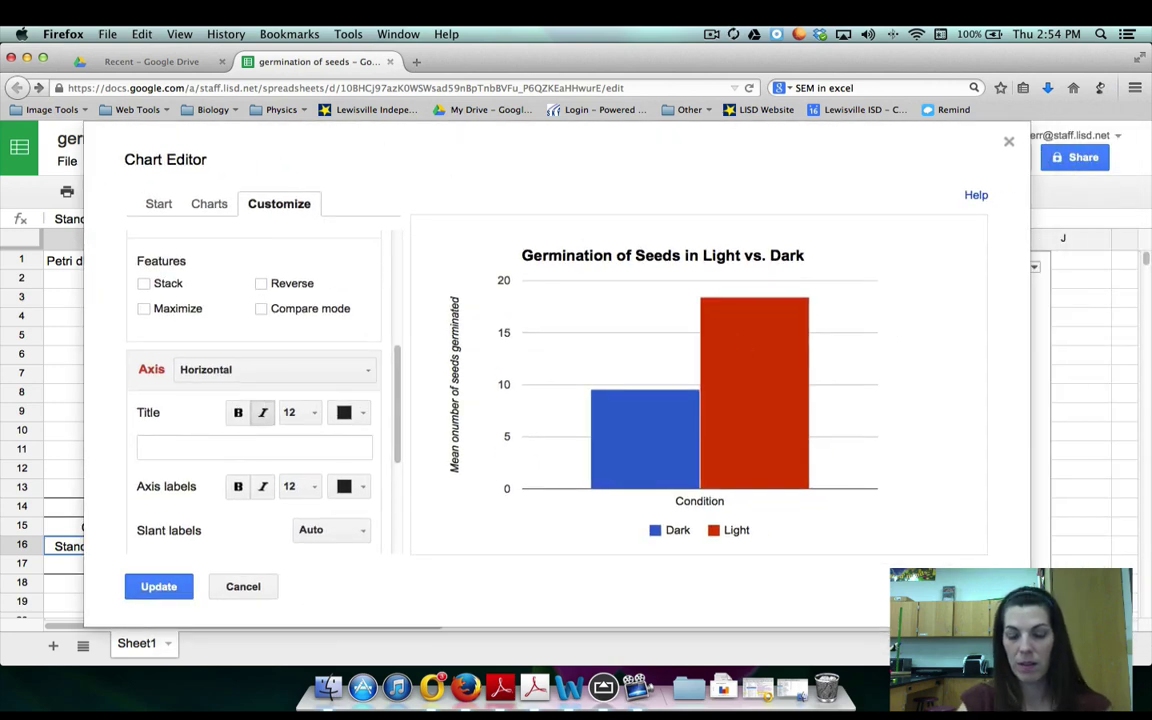
key(super+minus)
key(super+minus)
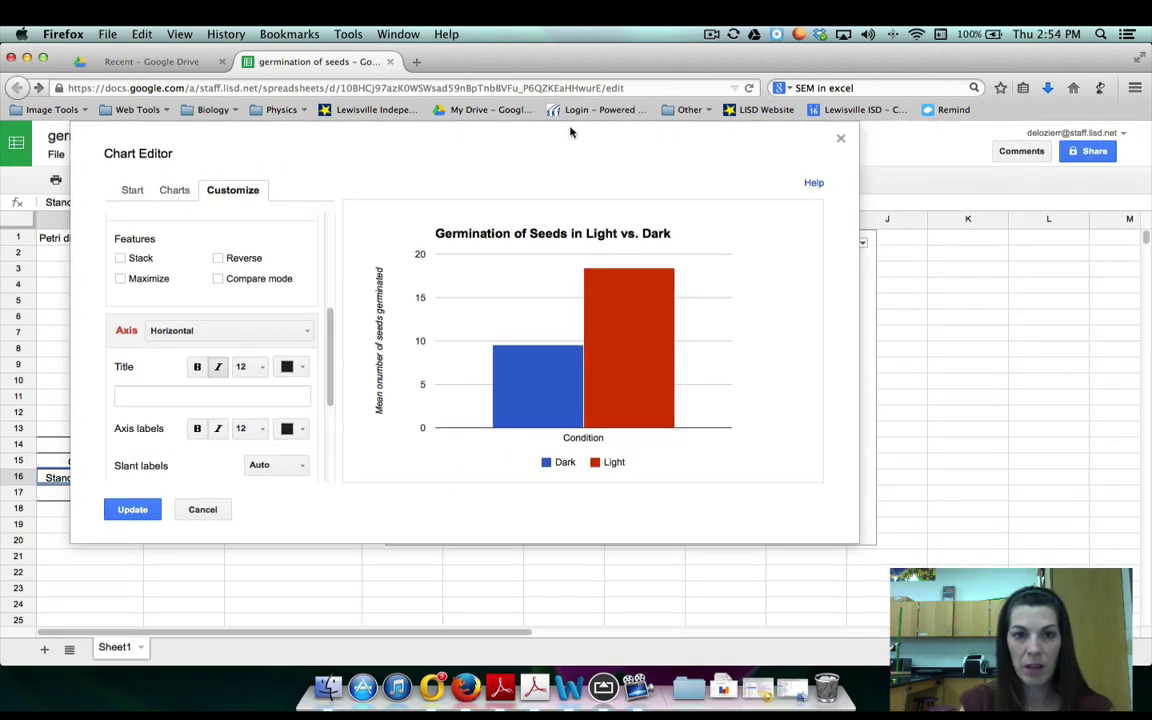
drag(571, 129, 815, 177)
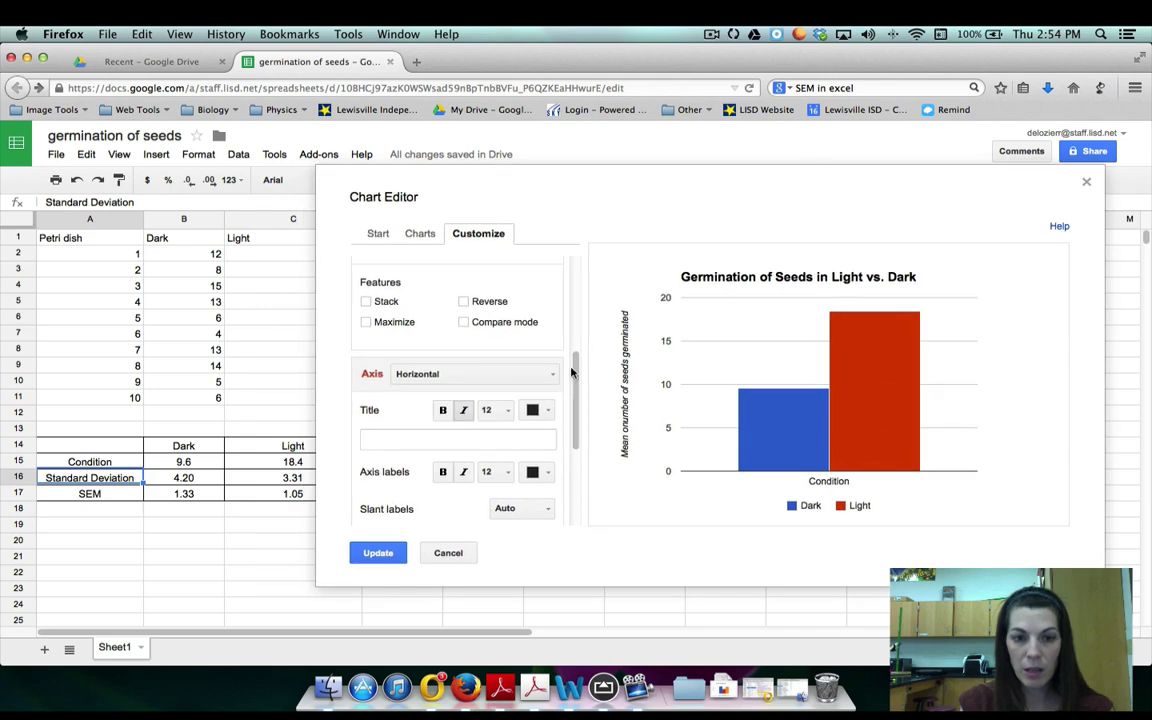
Step: Give the Dark series constant error bars of 1.33, its SEM value, and update the chart
scroll(530, 375, down, 3)
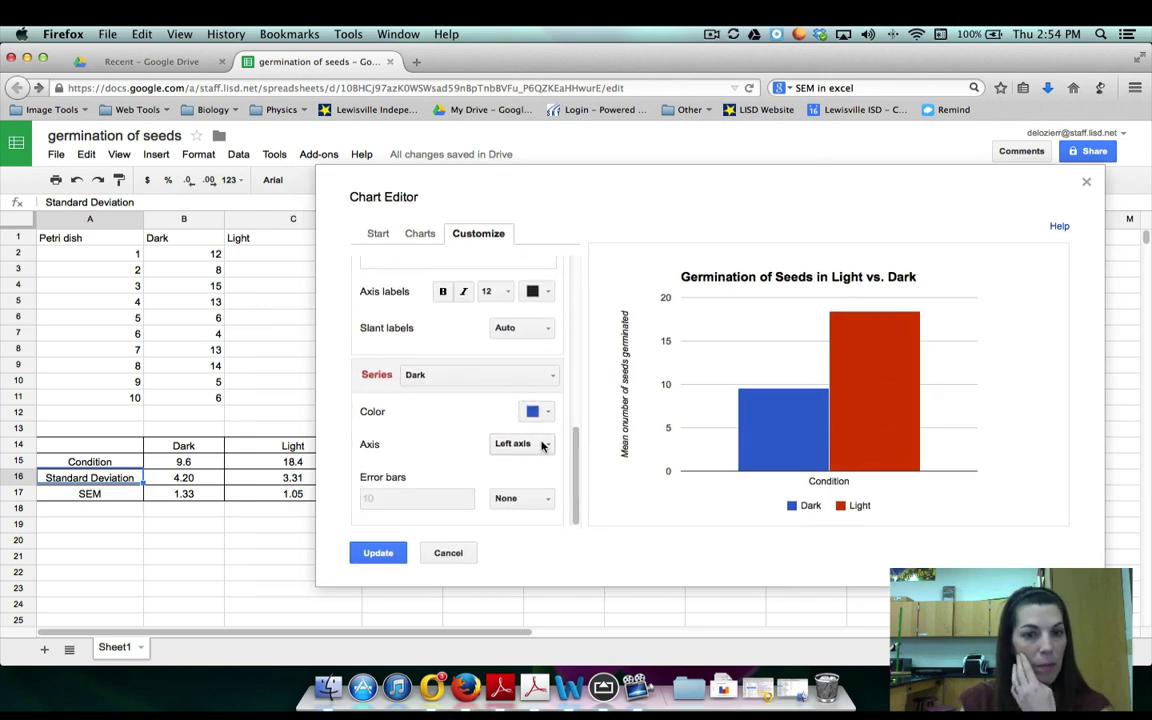
click(530, 499)
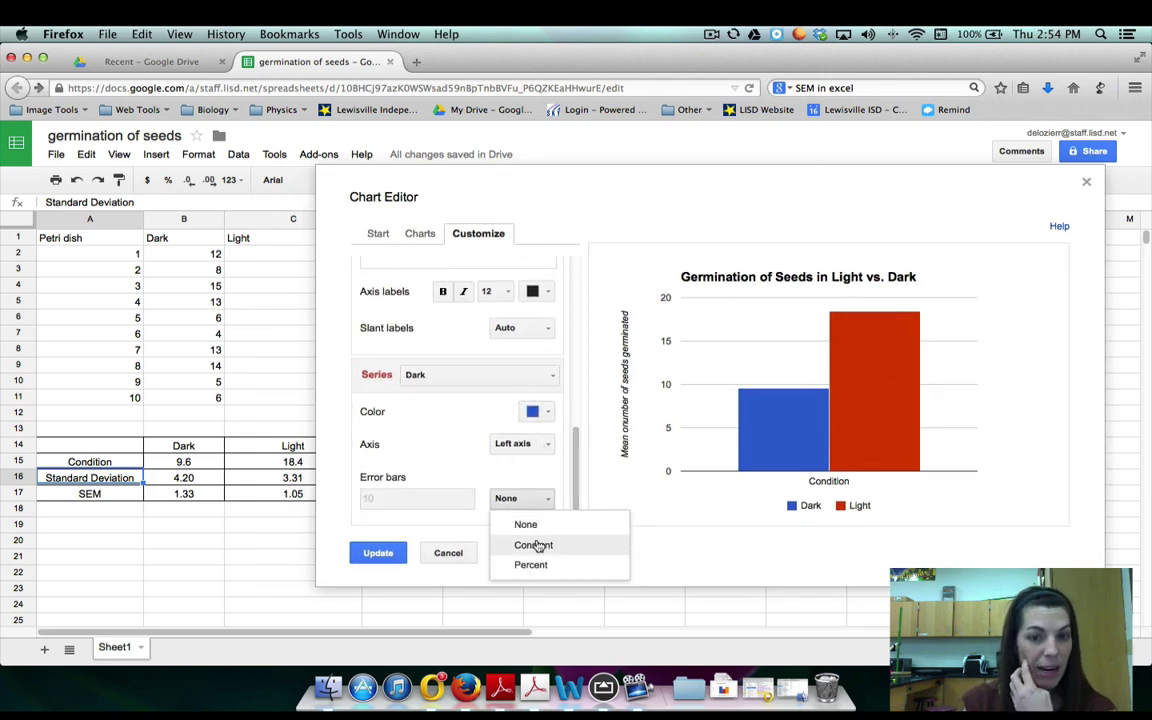
click(535, 545)
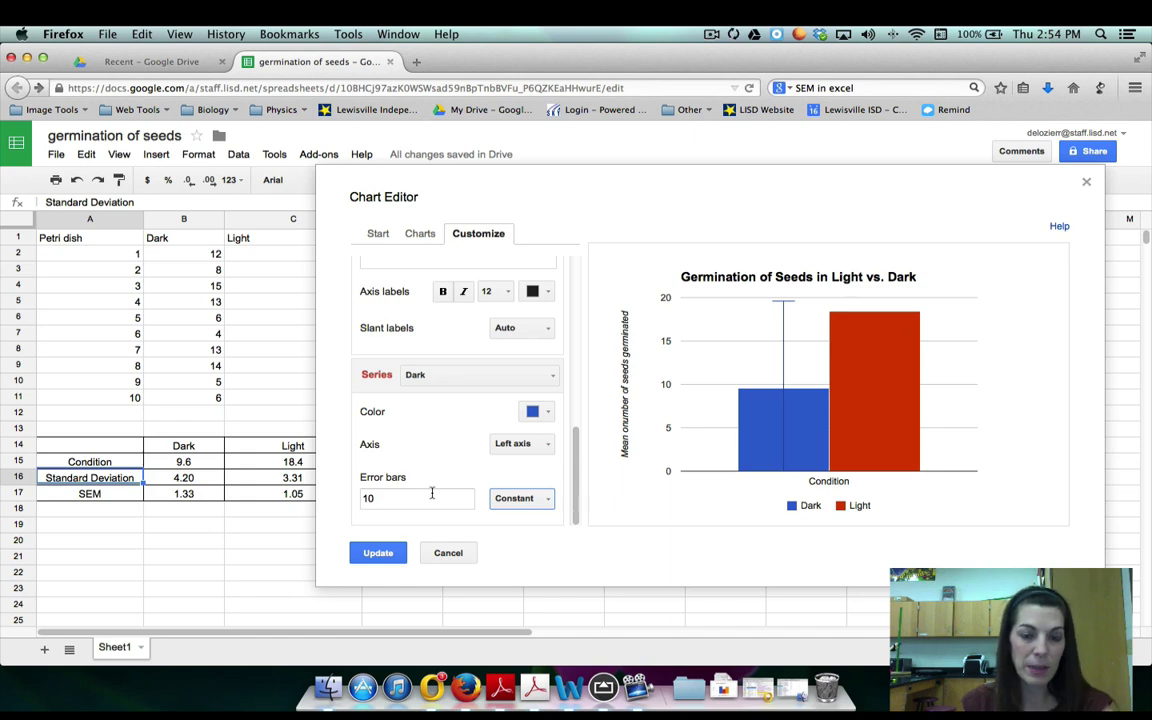
drag(432, 493, 328, 493)
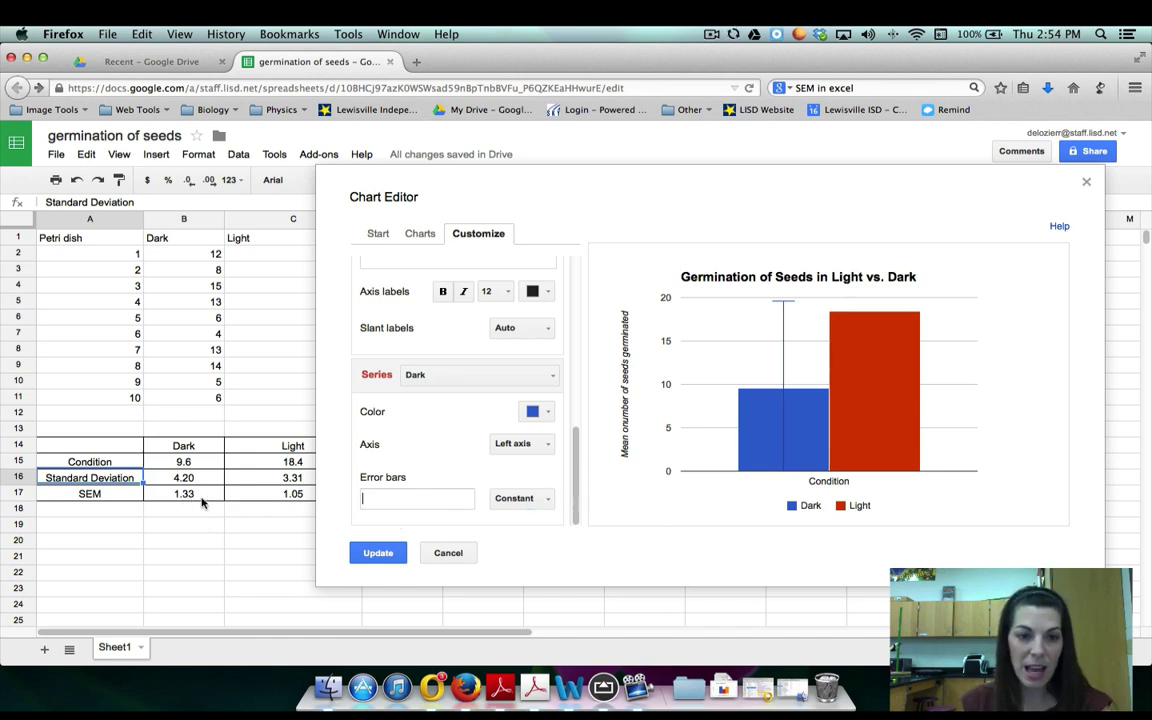
click(190, 494)
drag(391, 498, 340, 499)
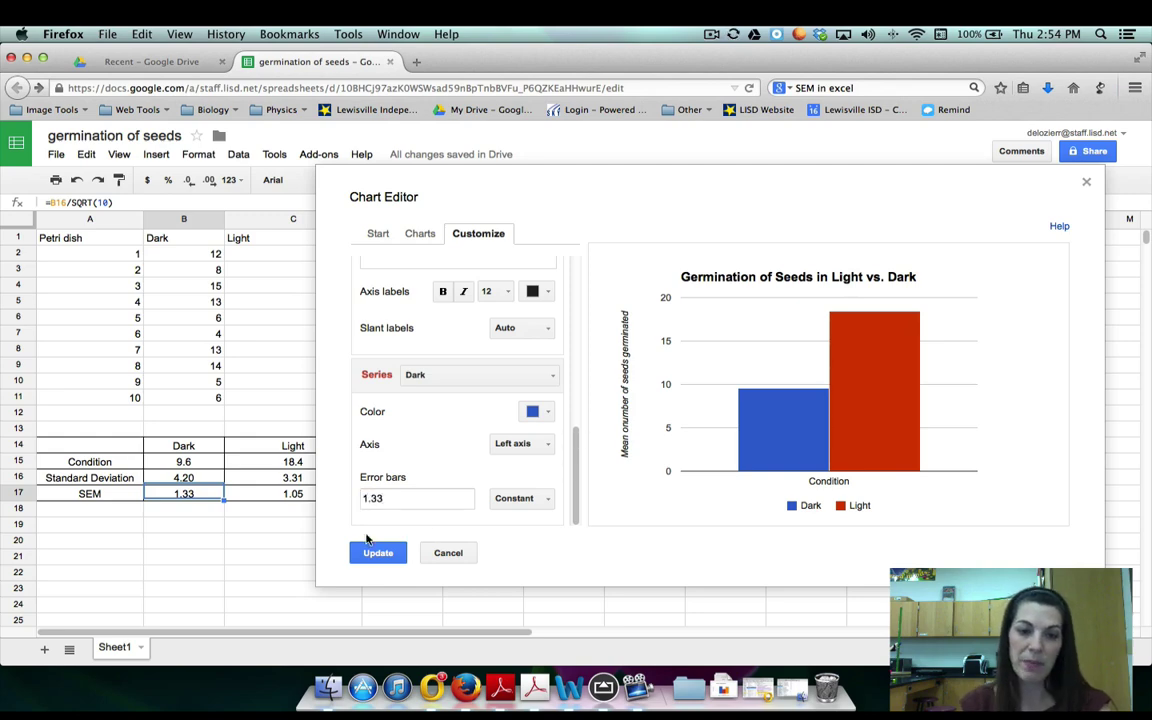
click(380, 554)
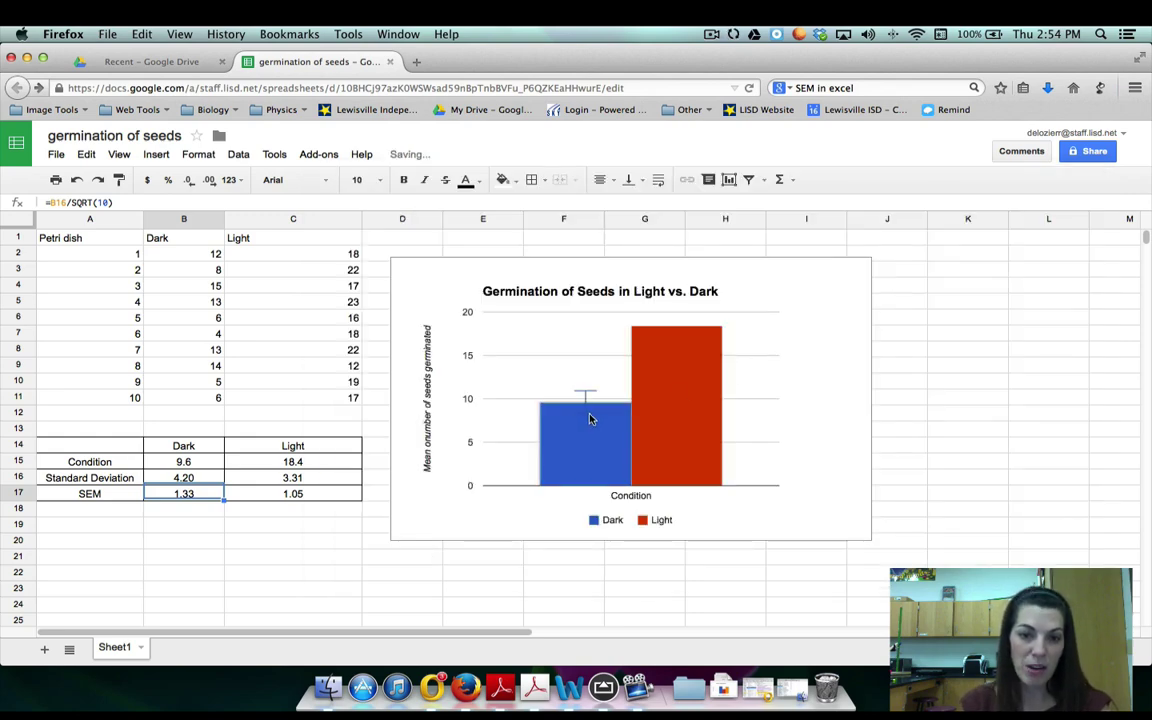
Step: Reopen the advanced chart editor and place it so the Light column and its summary values stay uncovered
click(687, 408)
right_click(688, 407)
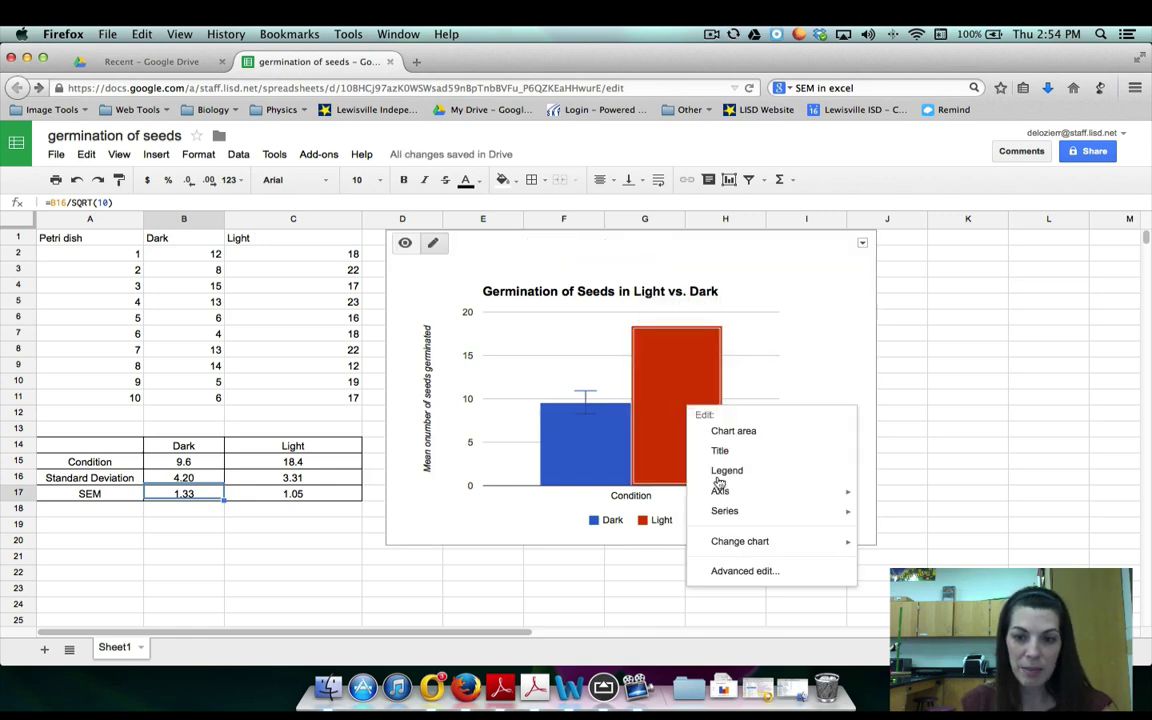
click(762, 571)
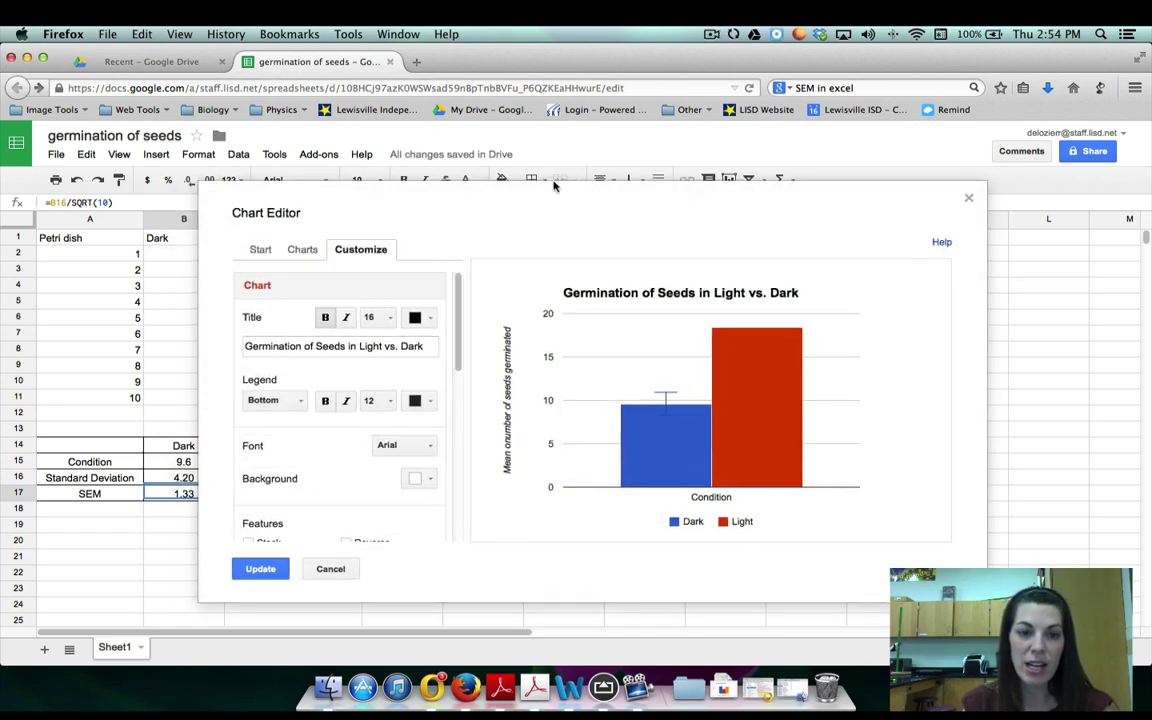
drag(555, 186, 724, 160)
Step: Give the Light series constant error bars of 1.05, its SEM value, and update the chart
drag(622, 321, 622, 476)
click(592, 390)
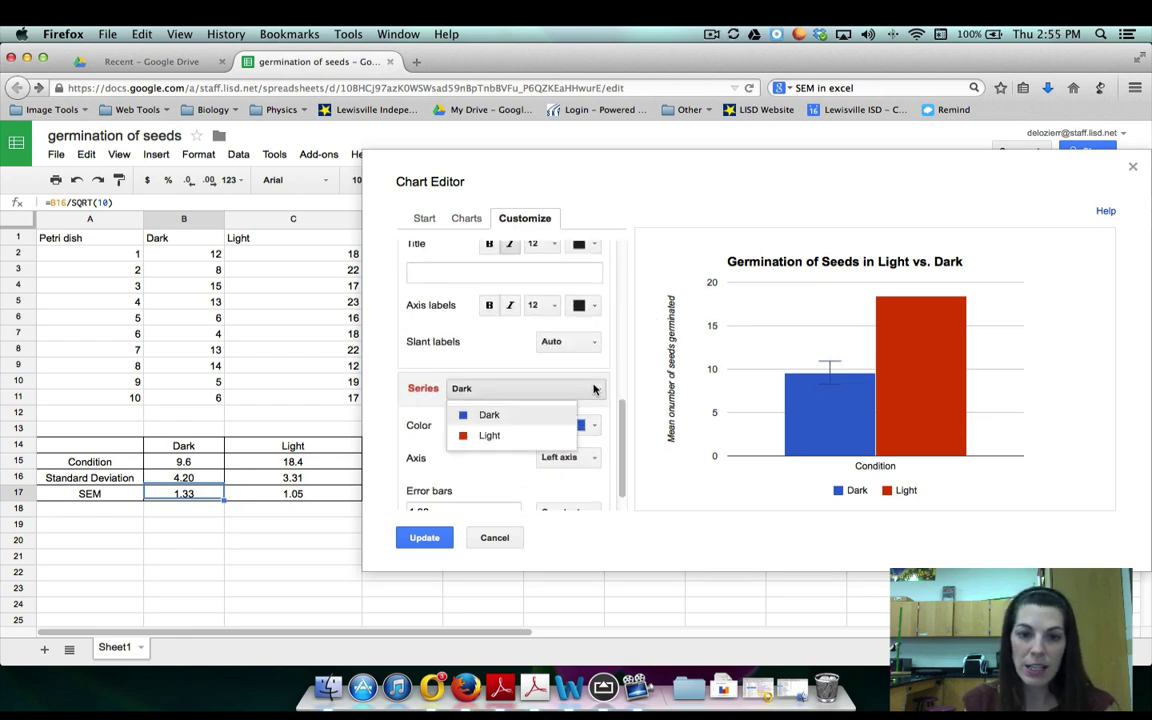
click(560, 433)
scroll(559, 473, up, 2)
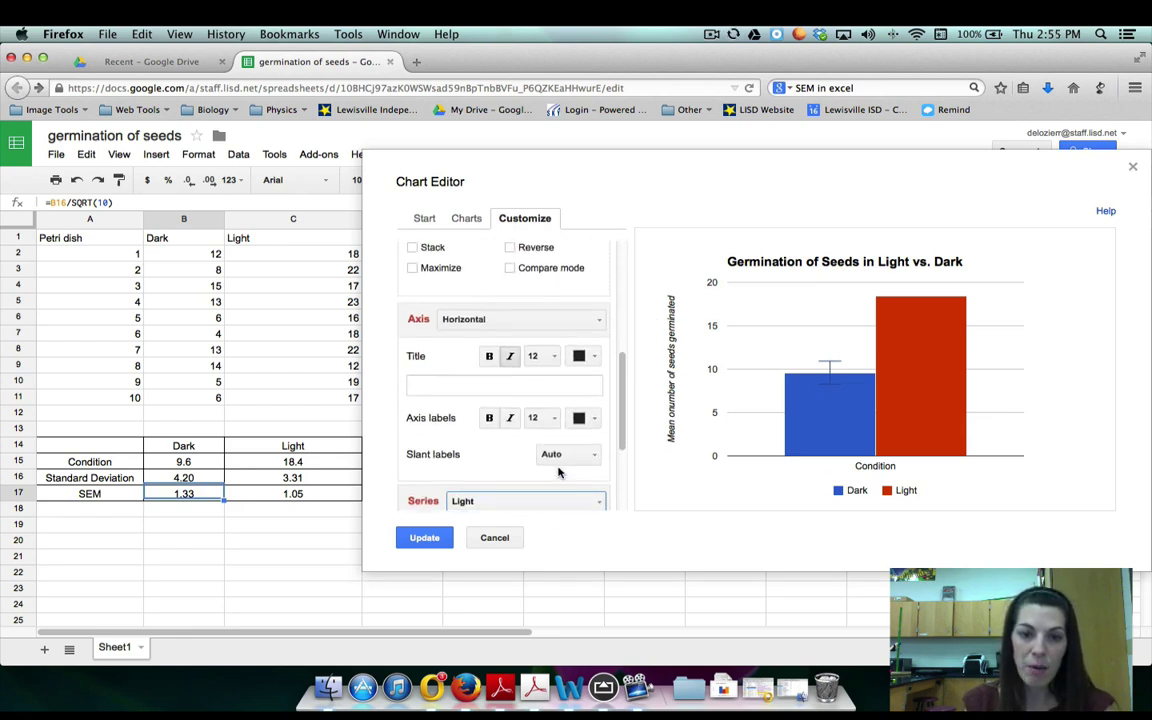
scroll(559, 473, down, 3)
click(595, 485)
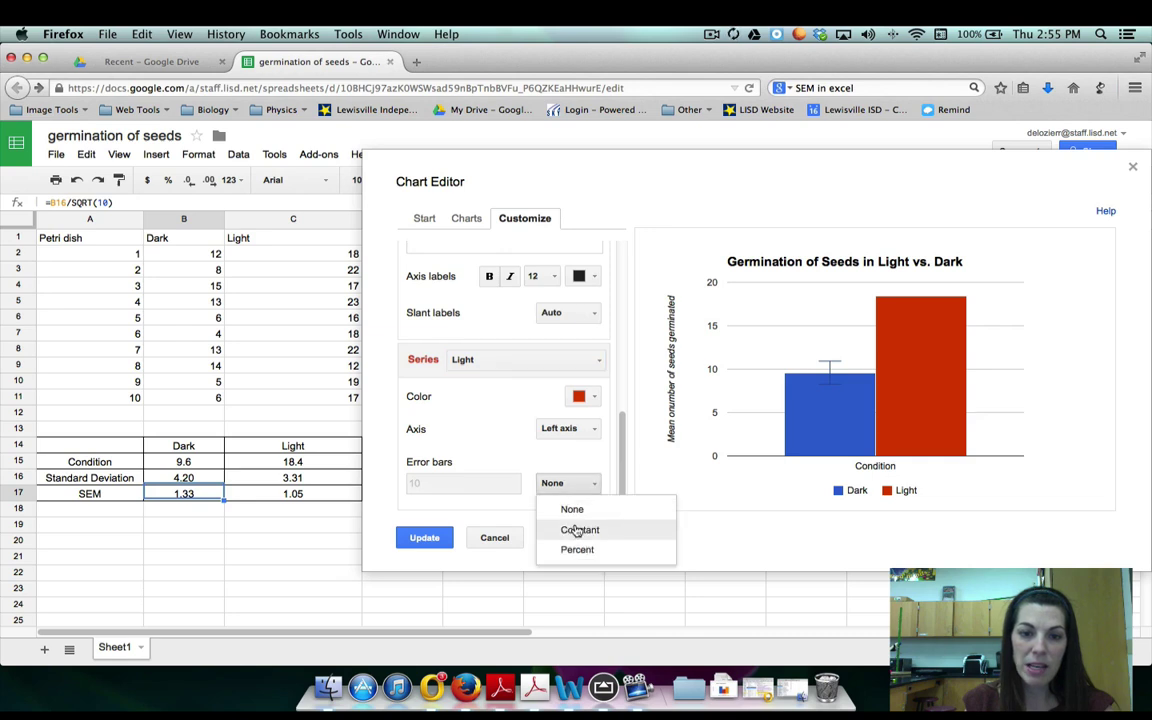
click(598, 530)
drag(458, 483, 394, 480)
text(1.05)
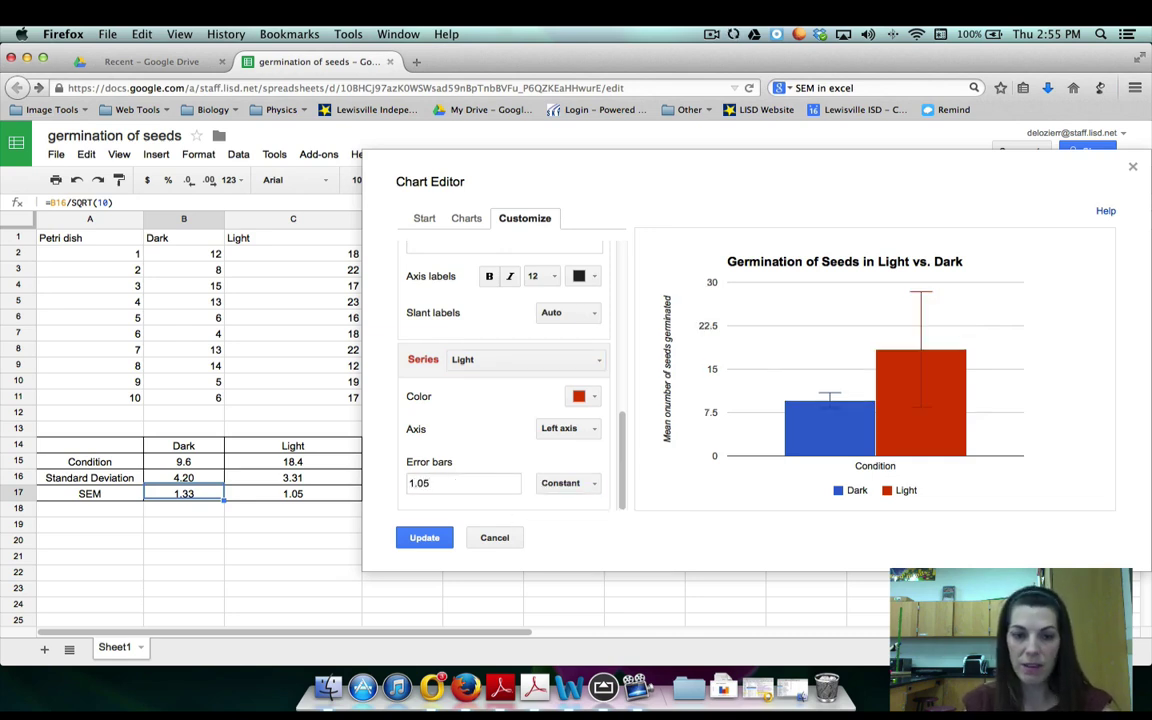
key(Tab)
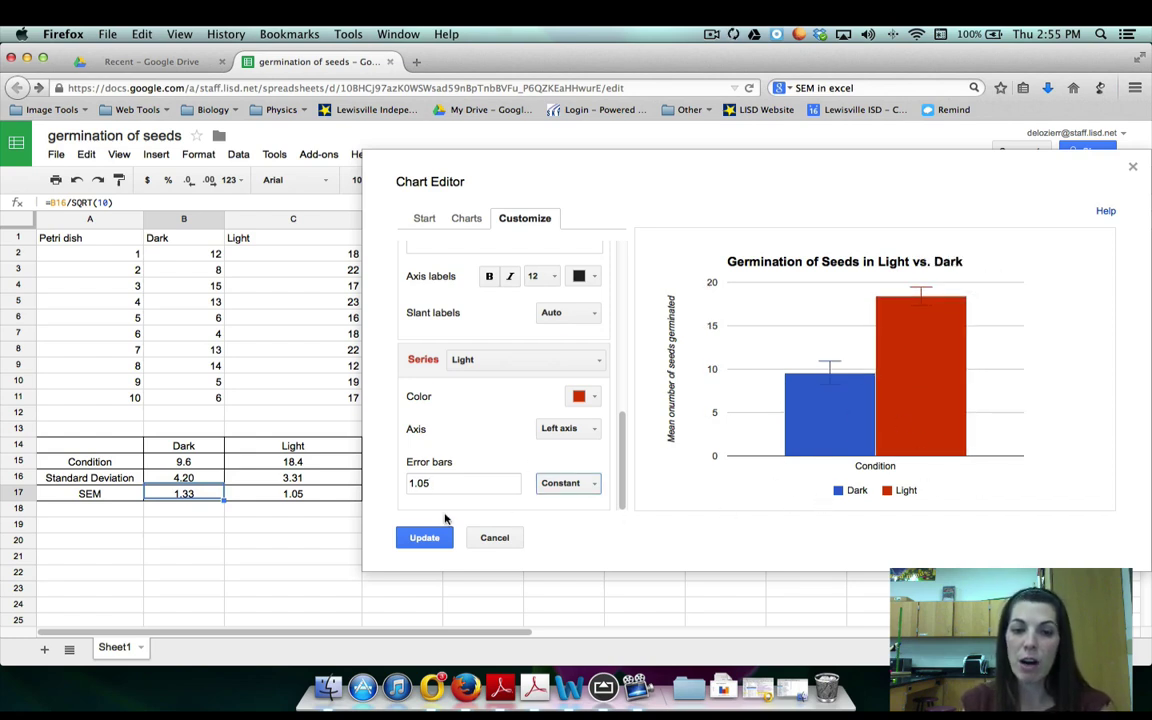
click(424, 538)
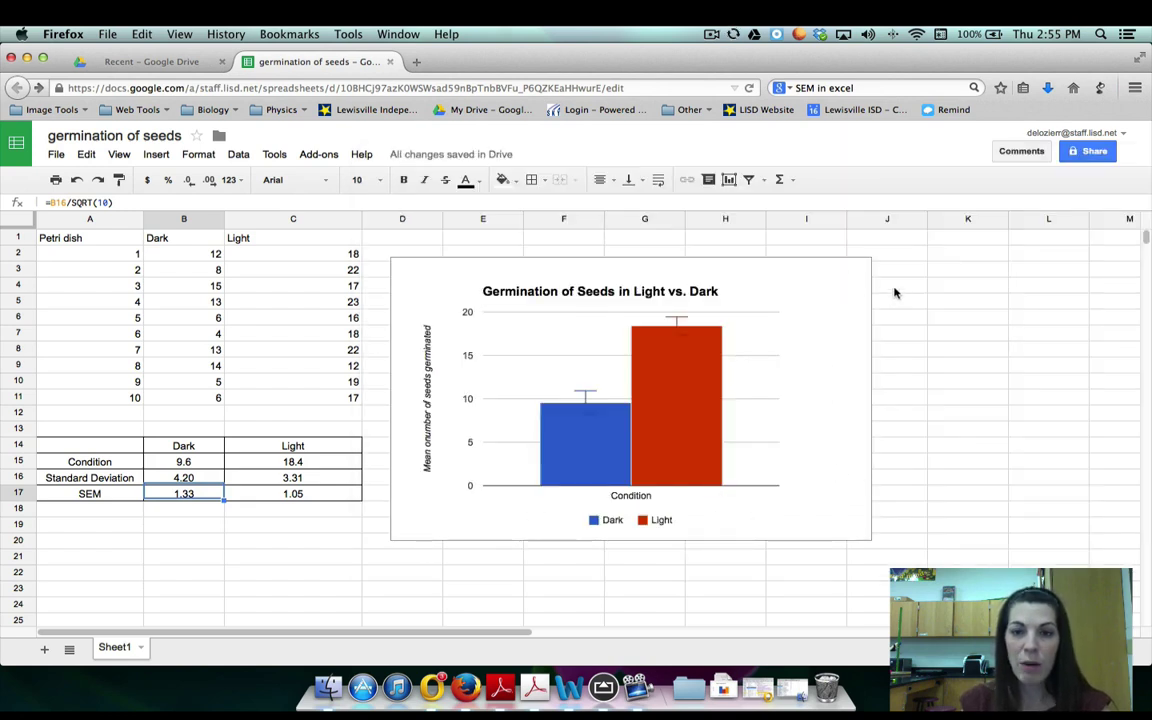
Step: Save the finished germination chart as an image file, image.png, to the computer
click(855, 268)
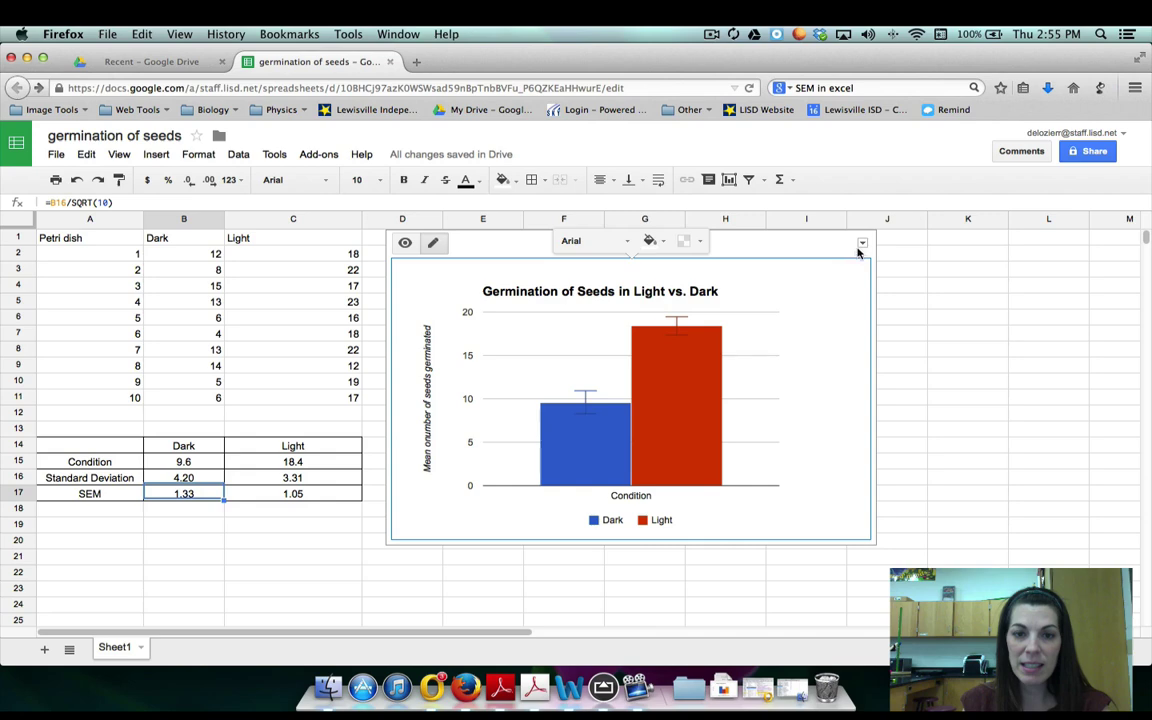
key(Escape)
click(858, 262)
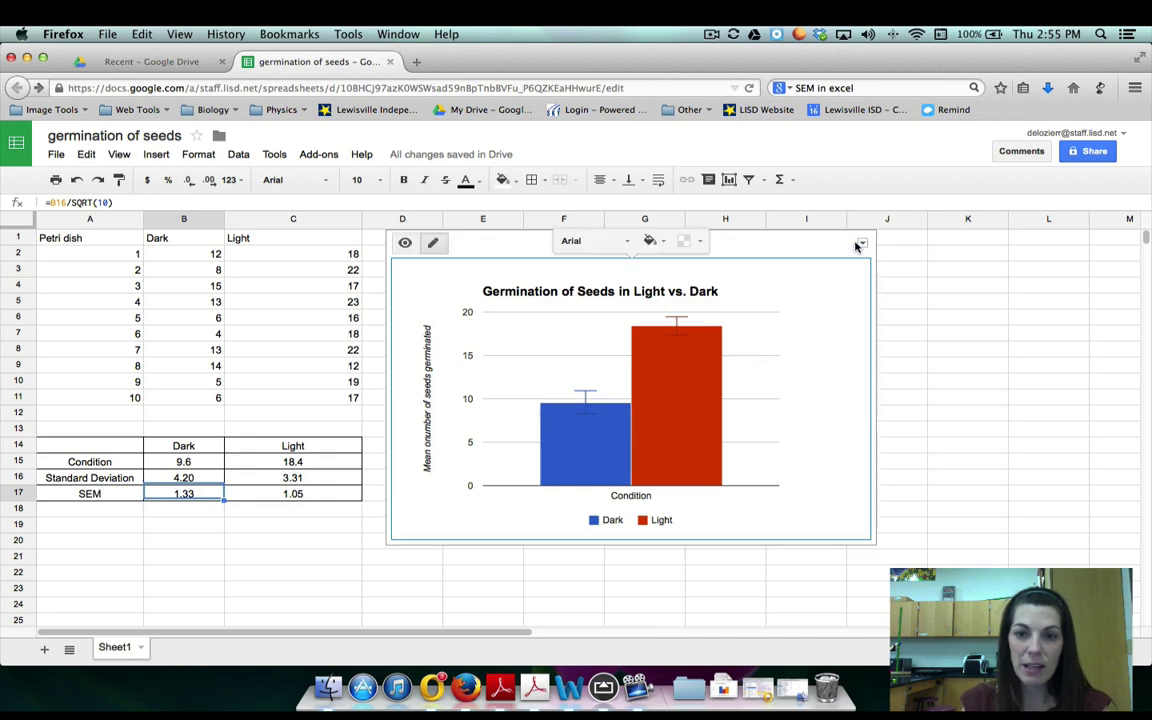
click(862, 246)
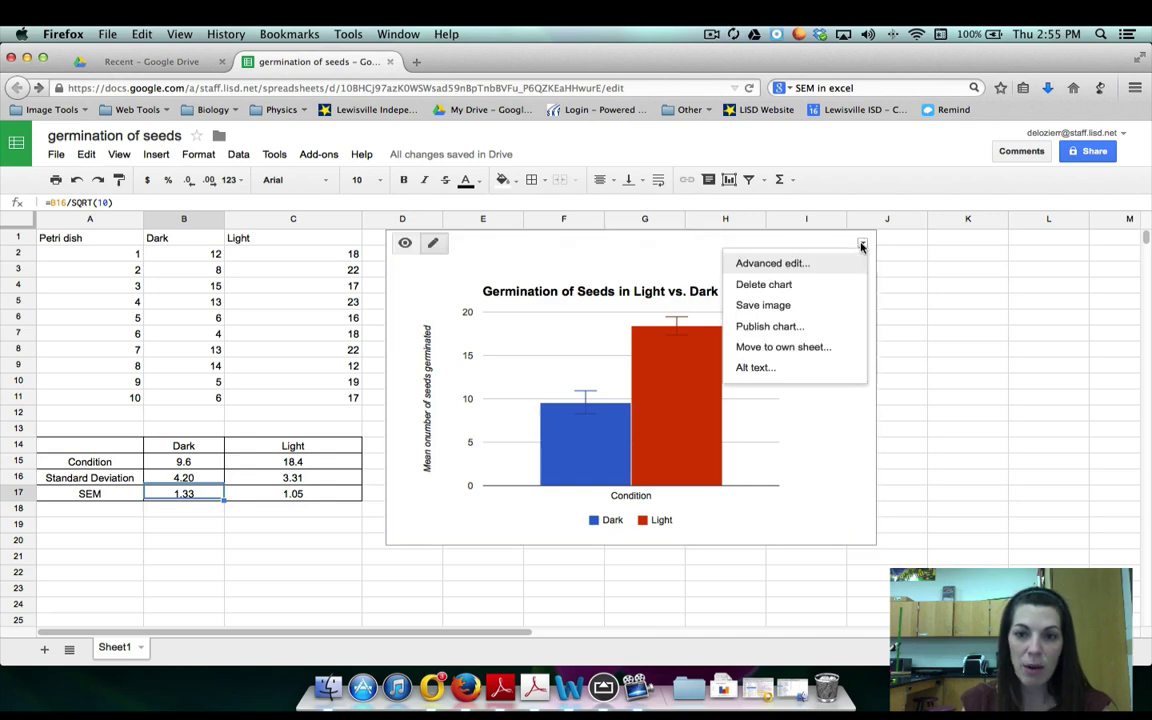
click(788, 307)
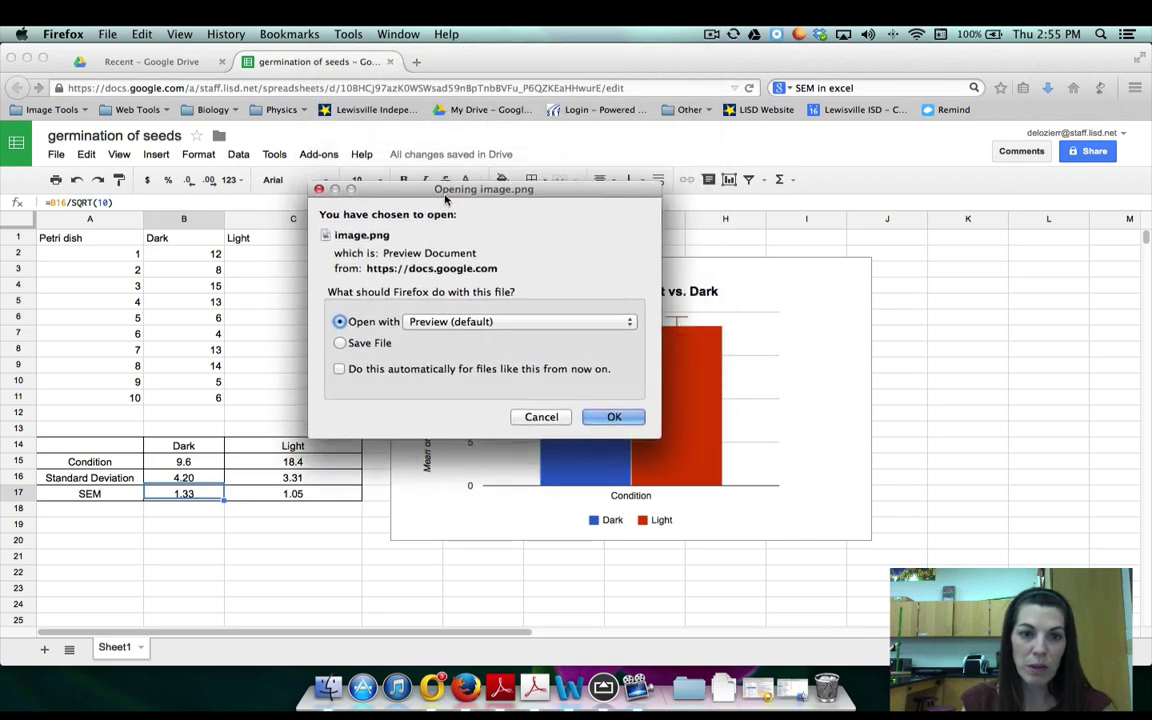
click(358, 327)
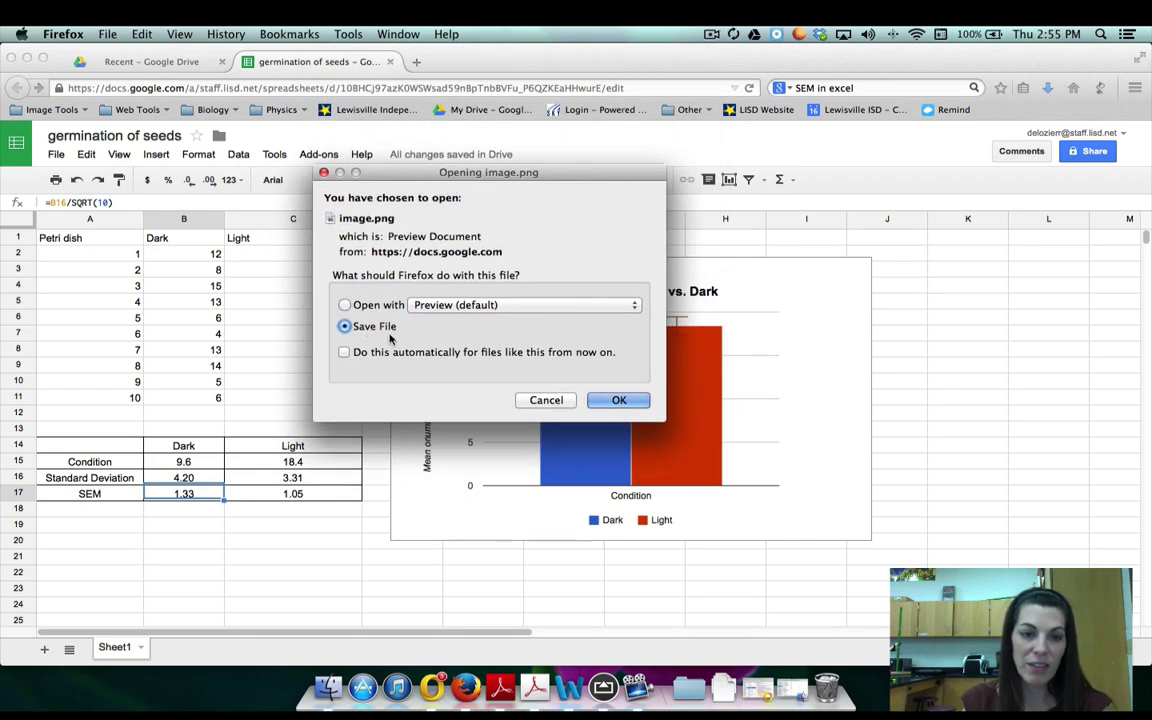
click(622, 400)
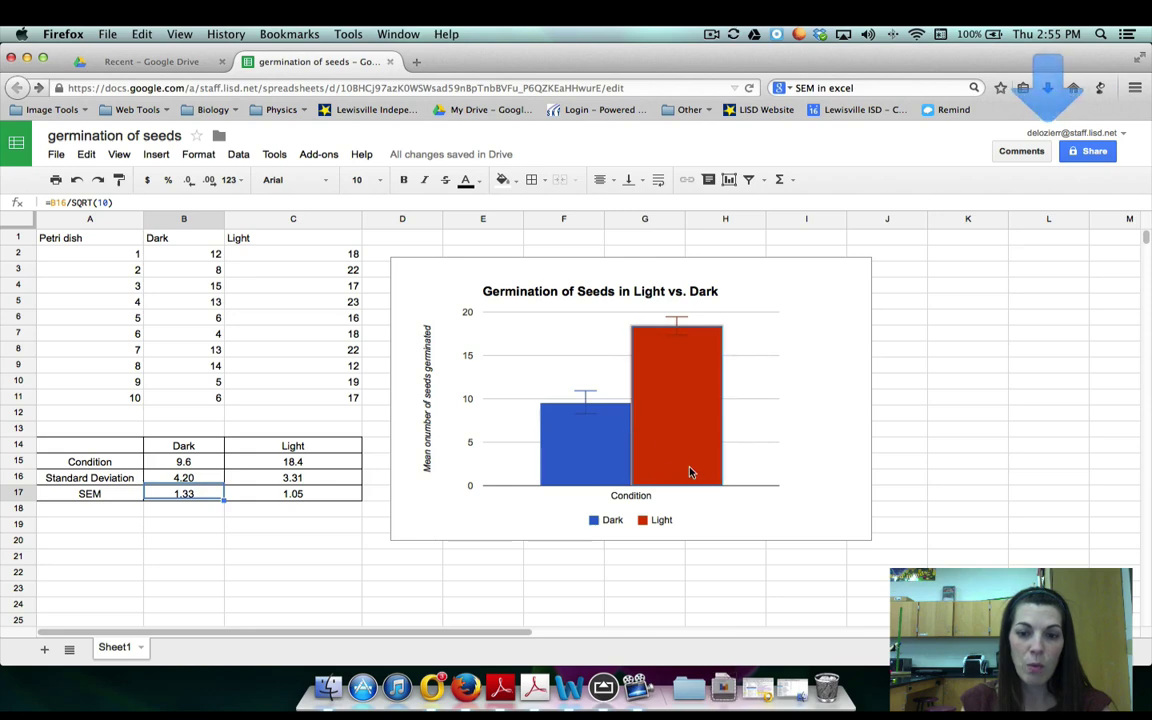
Step: Open the Downloads folder in Finder, move its window aside and locate the saved chart image
right_click(722, 697)
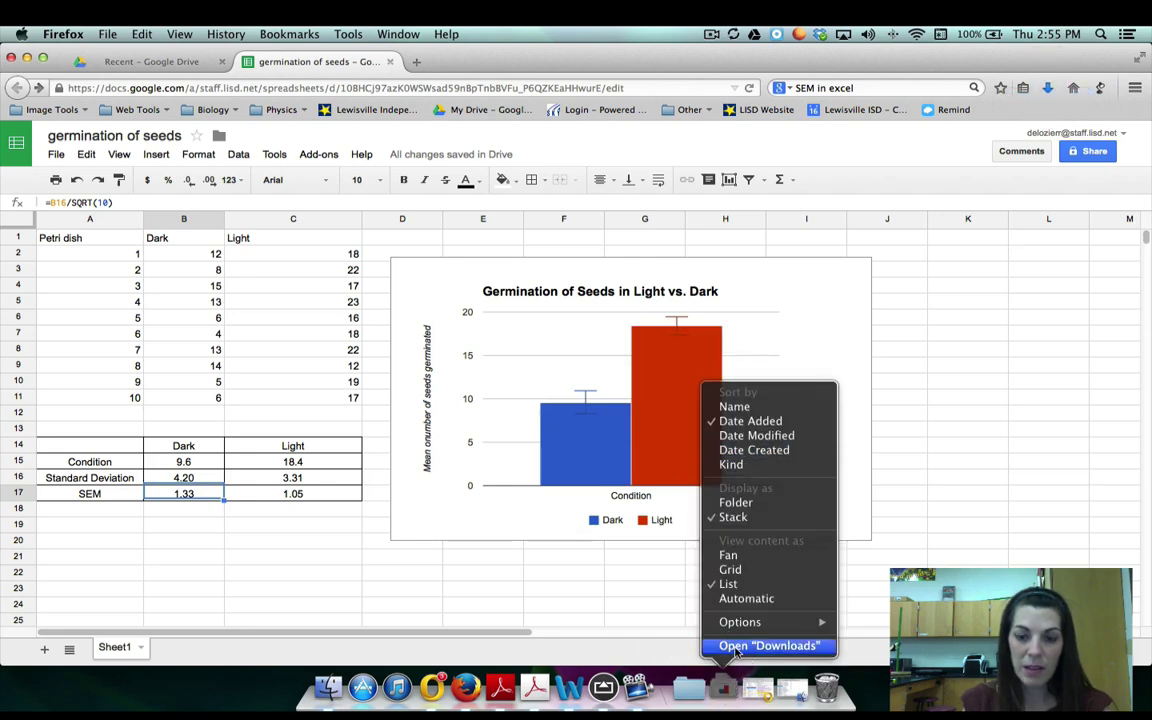
click(737, 647)
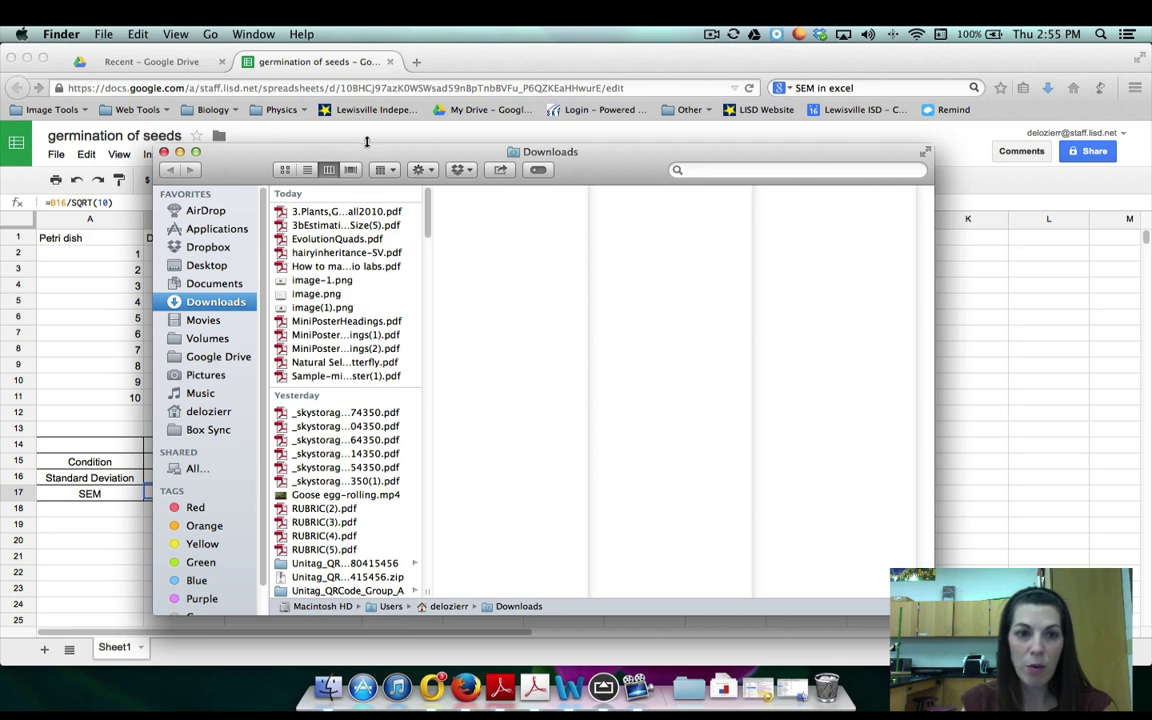
drag(336, 150, 549, 154)
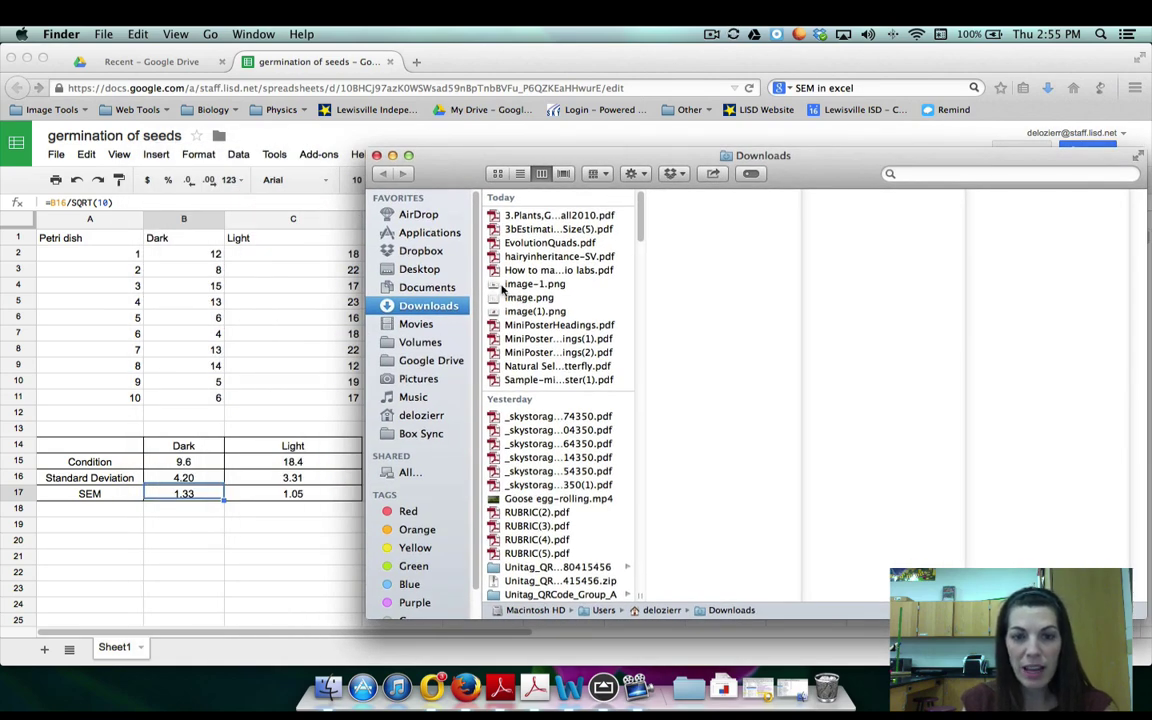
drag(503, 288, 452, 260)
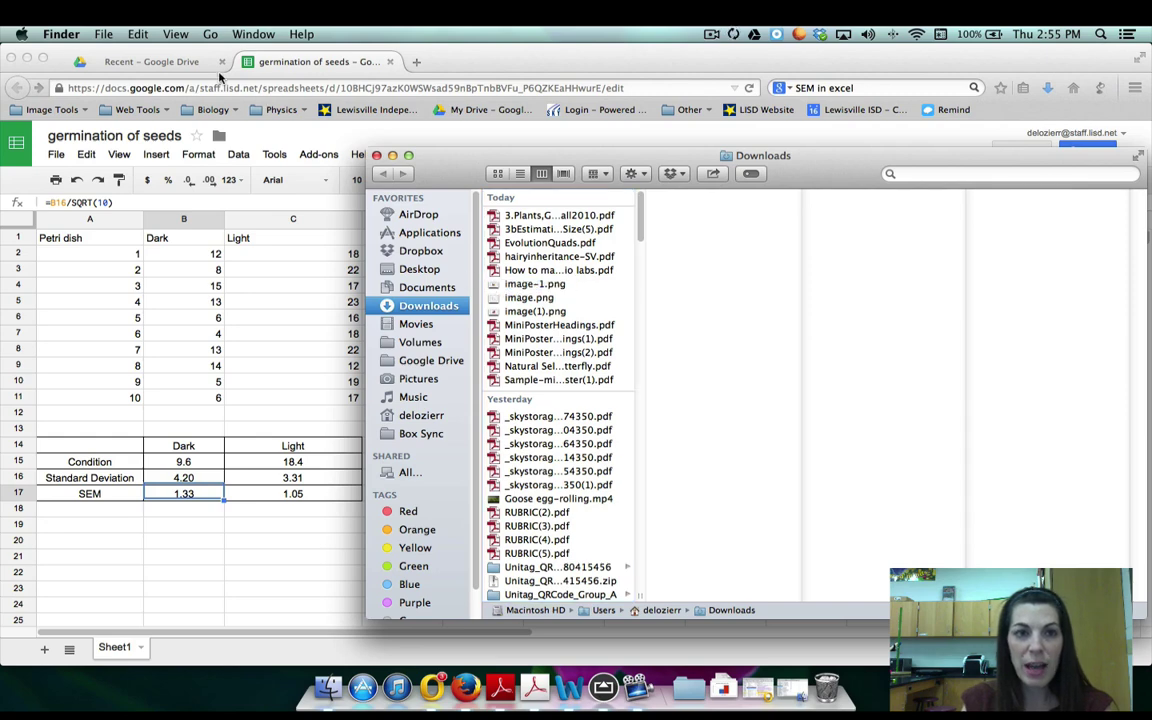
Step: View the recent Google Drive files beside the Downloads folder, close the folder window and return to the germination of seeds spreadsheet
click(181, 66)
click(328, 688)
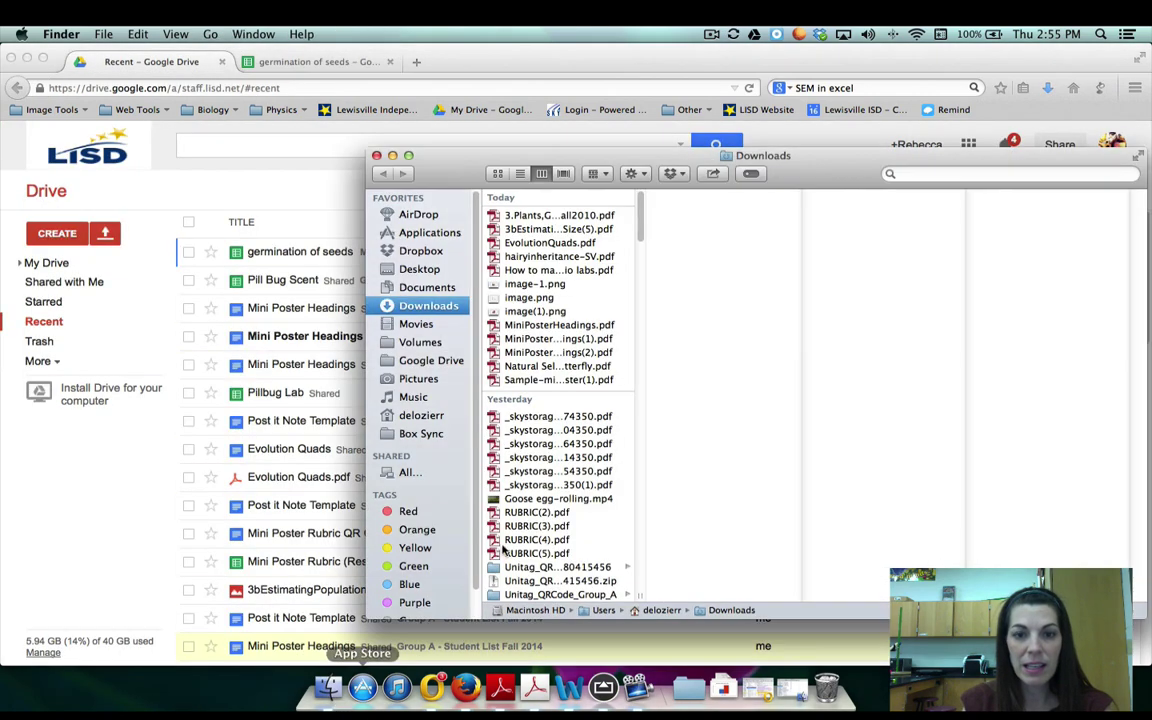
drag(494, 286, 452, 262)
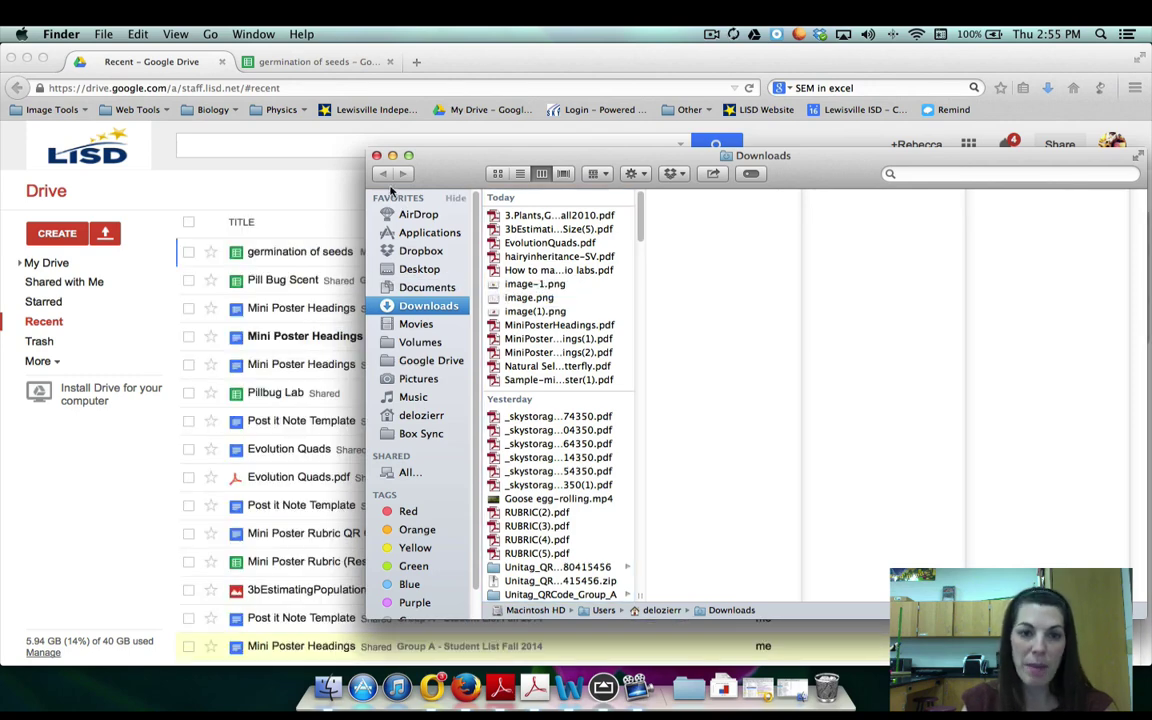
click(341, 146)
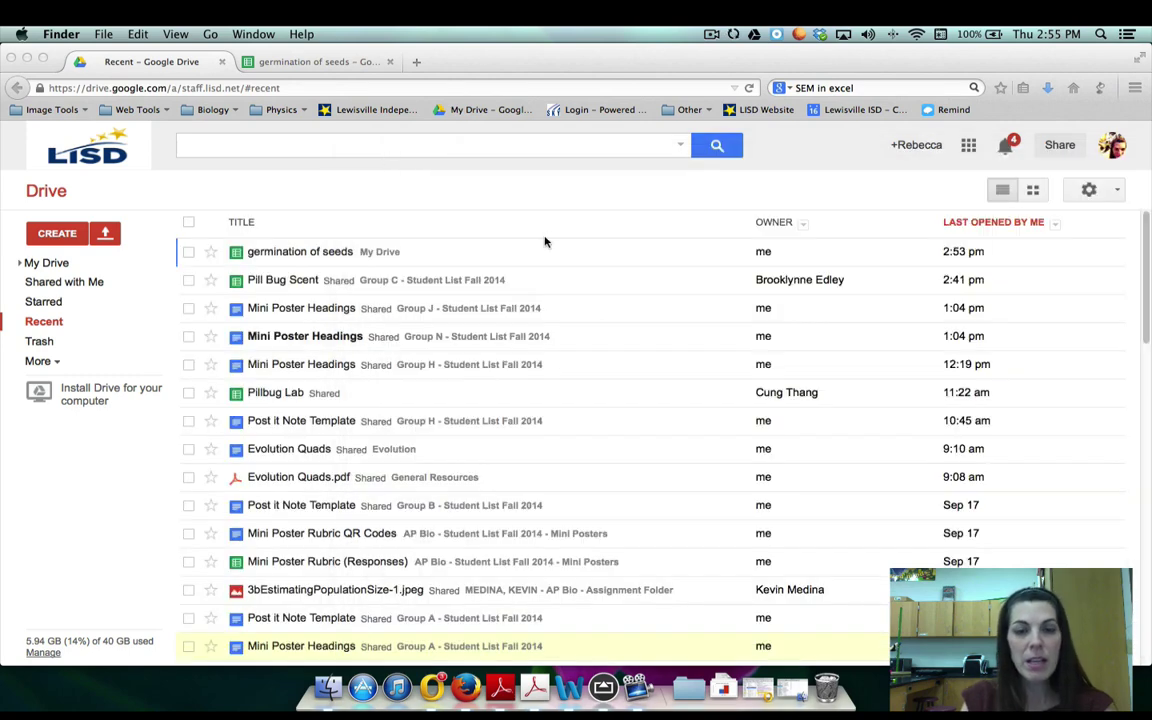
click(270, 60)
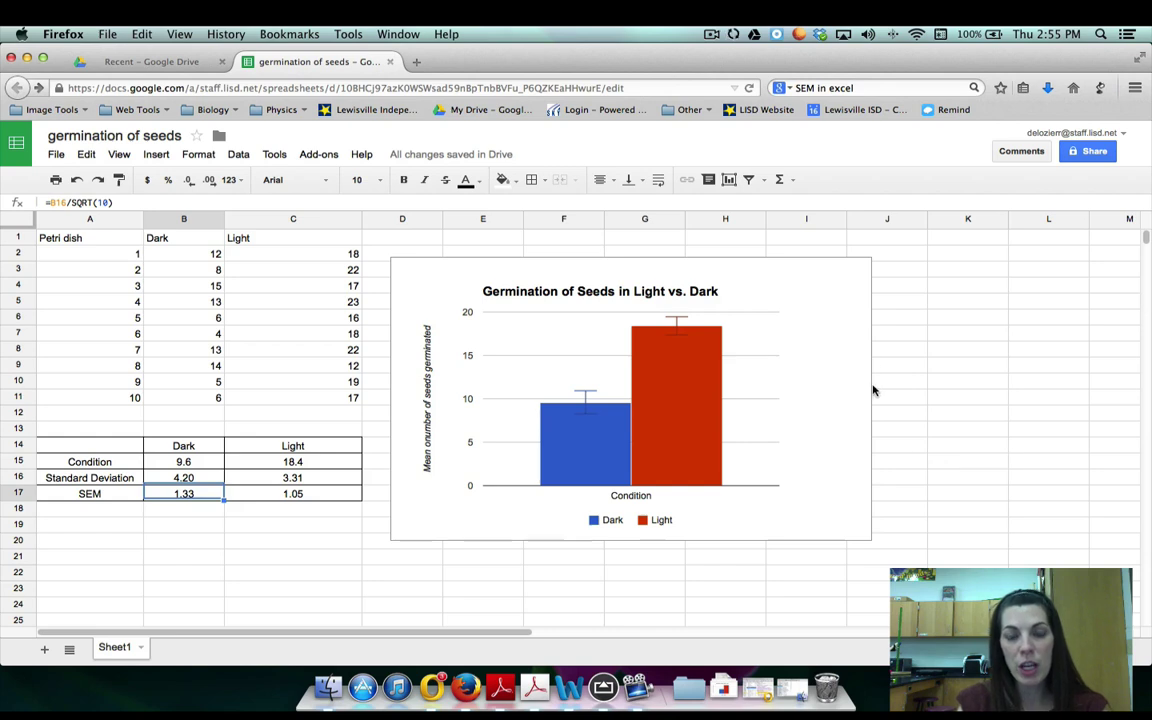